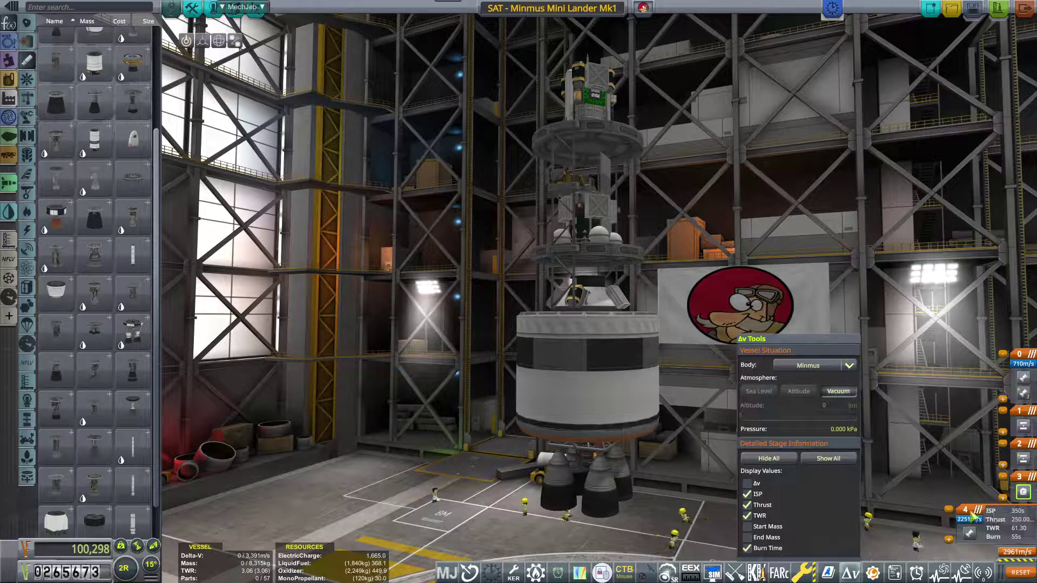
Calculate stage delta-v for Kerbin at sea level, then browse the communication parts
left_click(850, 366)
left_click(806, 403)
left_click(759, 390)
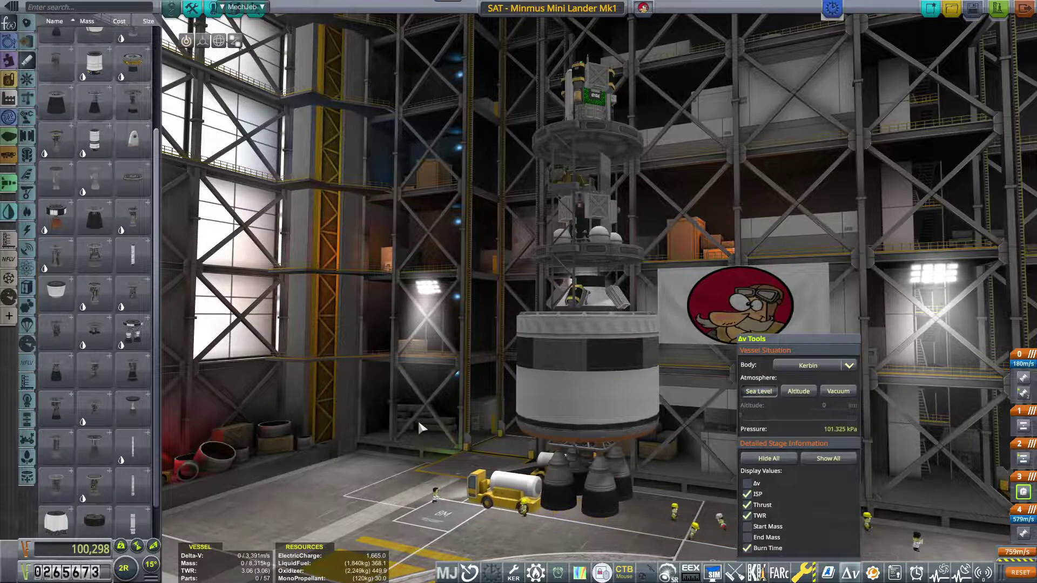
scroll(417, 418, "up", 3)
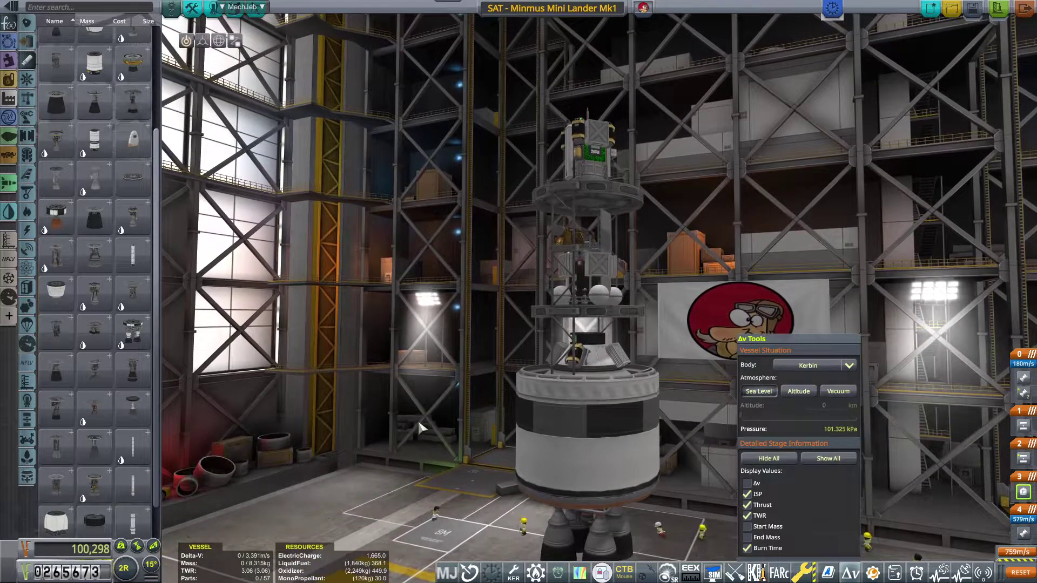
scroll(417, 419, "down", 3)
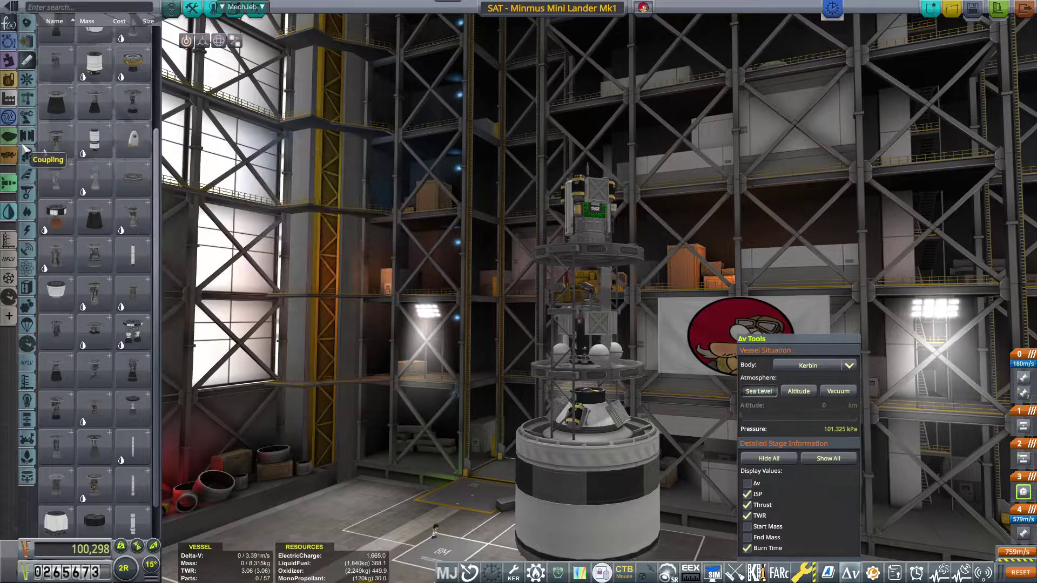
left_click(26, 258)
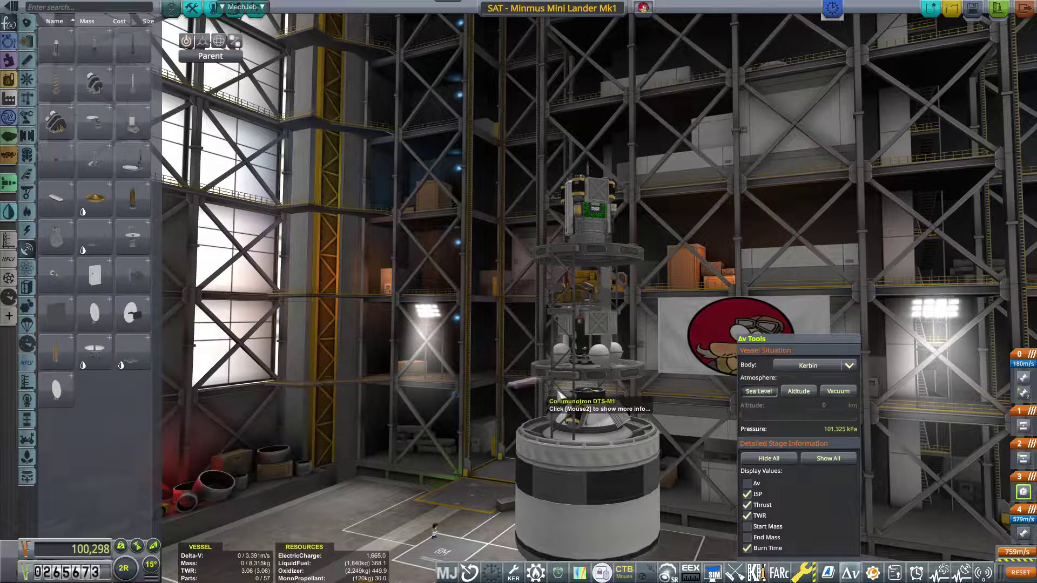
left_click_drag(578, 405, 595, 426)
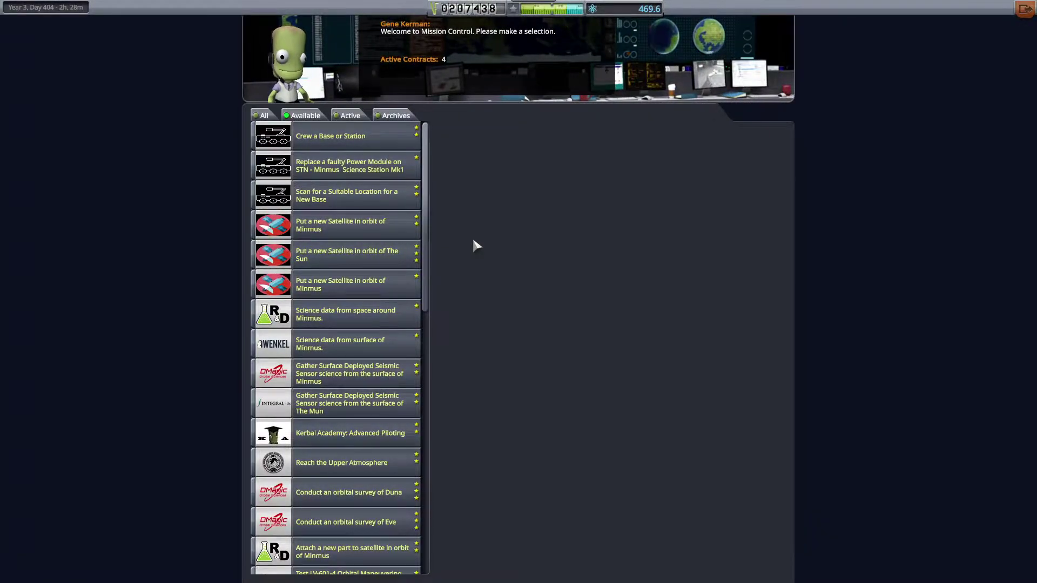
Accept the new-base location scan and Minmus space science contracts
left_click(340, 200)
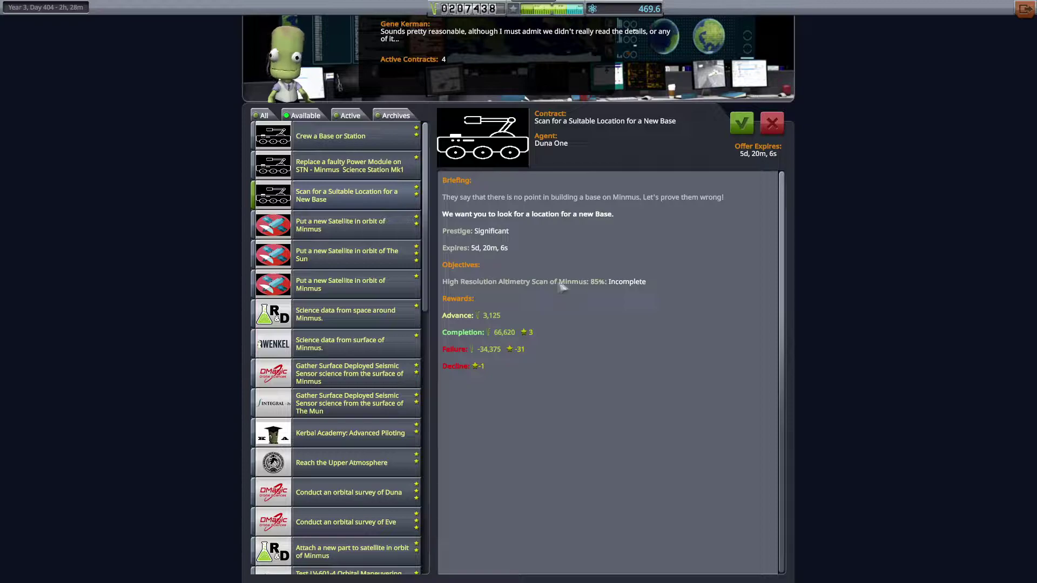
left_click(740, 124)
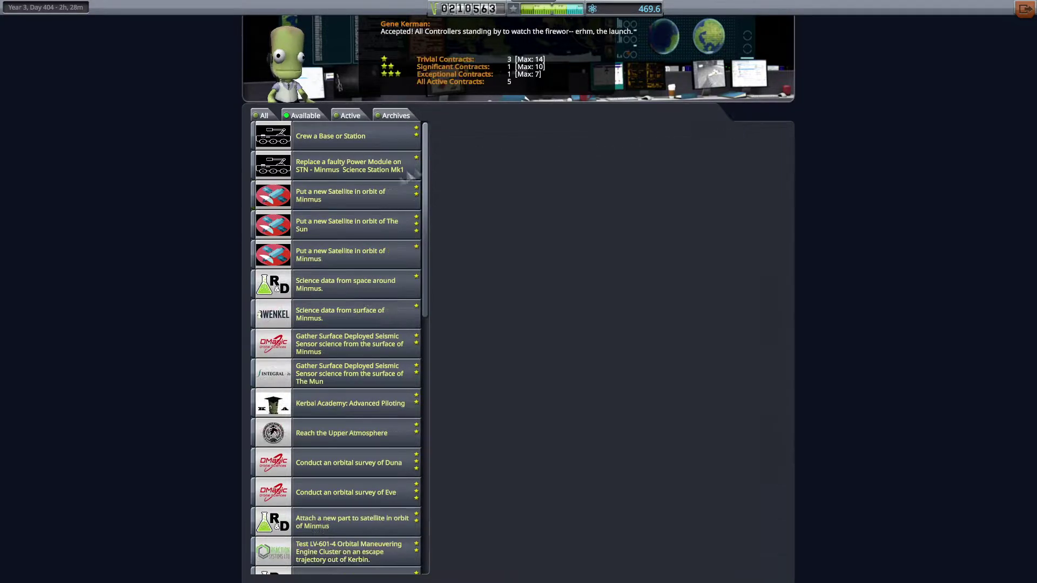
left_click(337, 282)
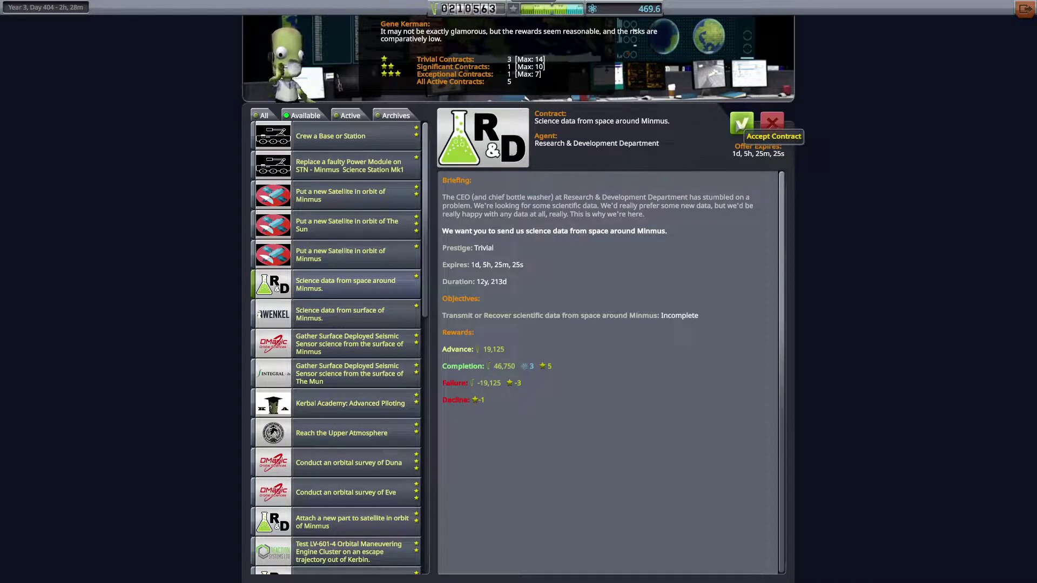
left_click(741, 123)
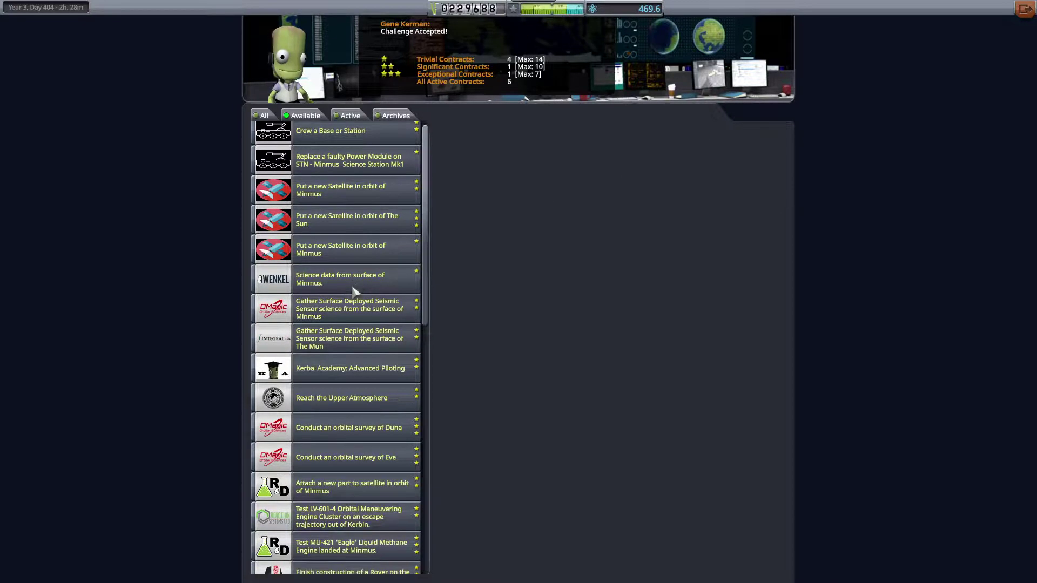
scroll(357, 290, "down", 3)
scroll(357, 290, "down", 2)
scroll(357, 290, "down", 2)
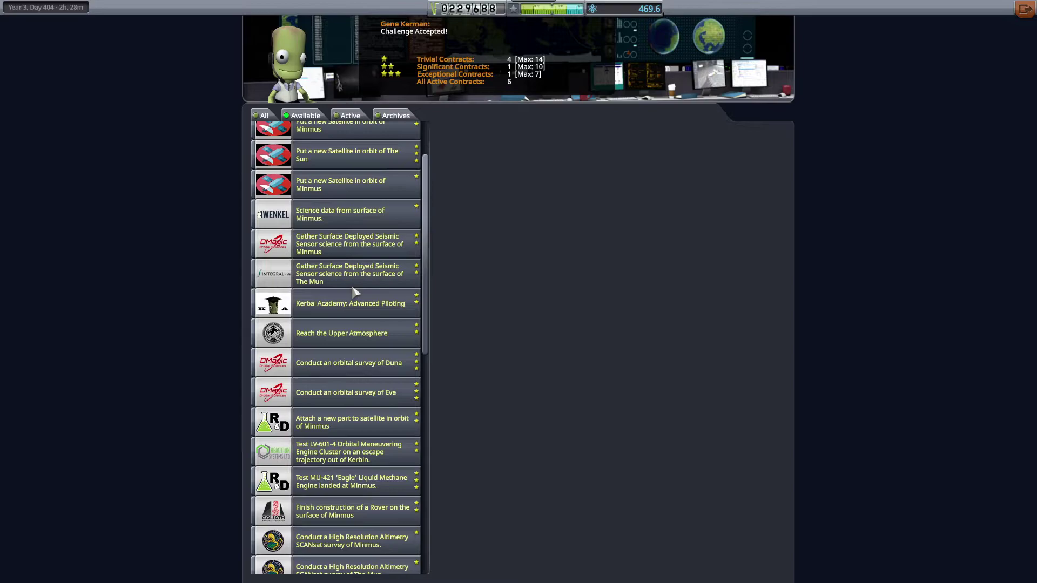
scroll(356, 292, "down", 1)
scroll(356, 291, "down", 1)
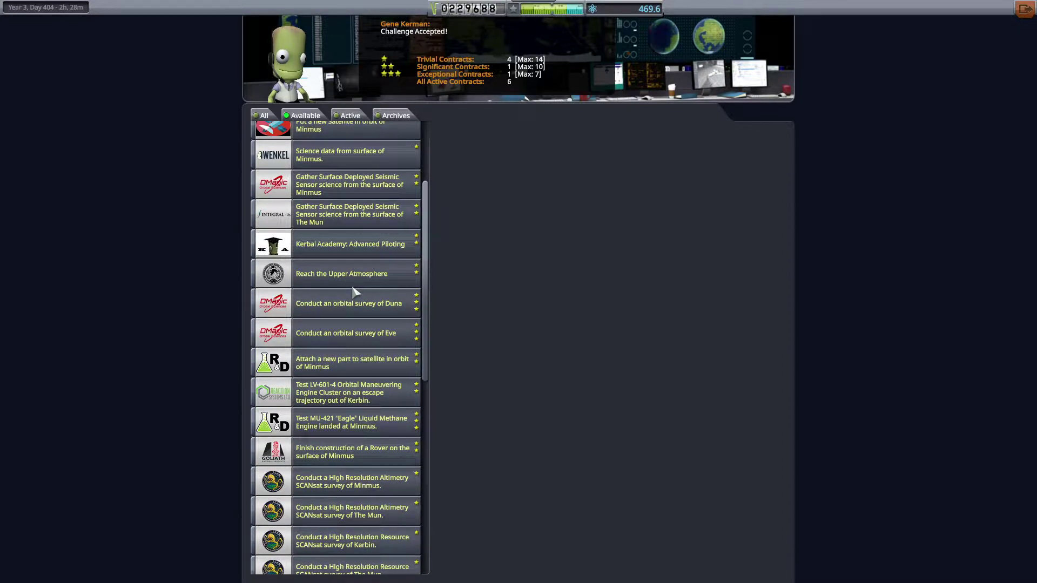
scroll(356, 291, "up", 2)
scroll(357, 267, "up", 1)
Accept the Minmus surface science and Reach the Upper Atmosphere contracts, then list active contracts
left_click(350, 237)
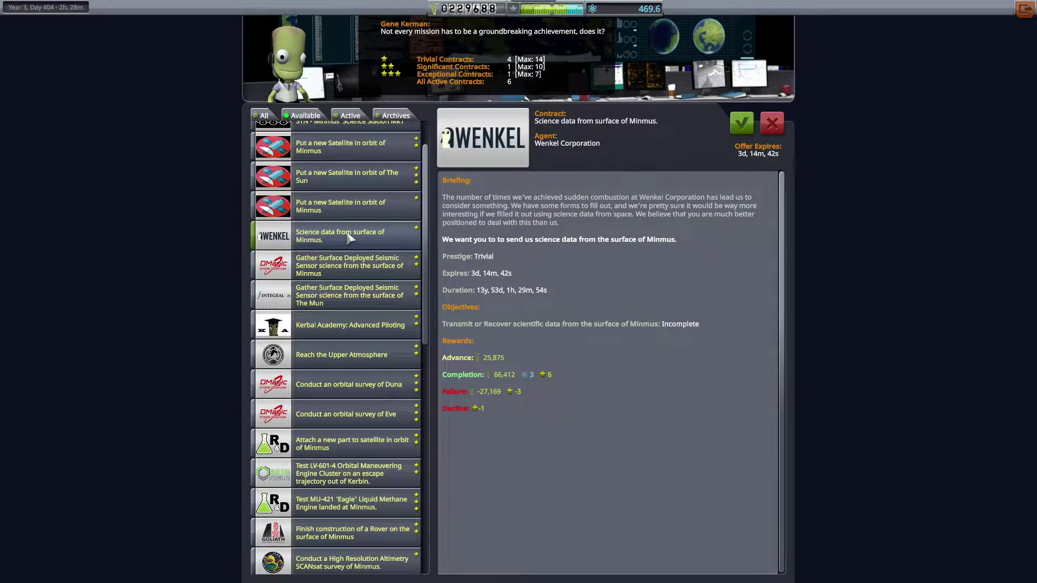
left_click(741, 123)
left_click(335, 327)
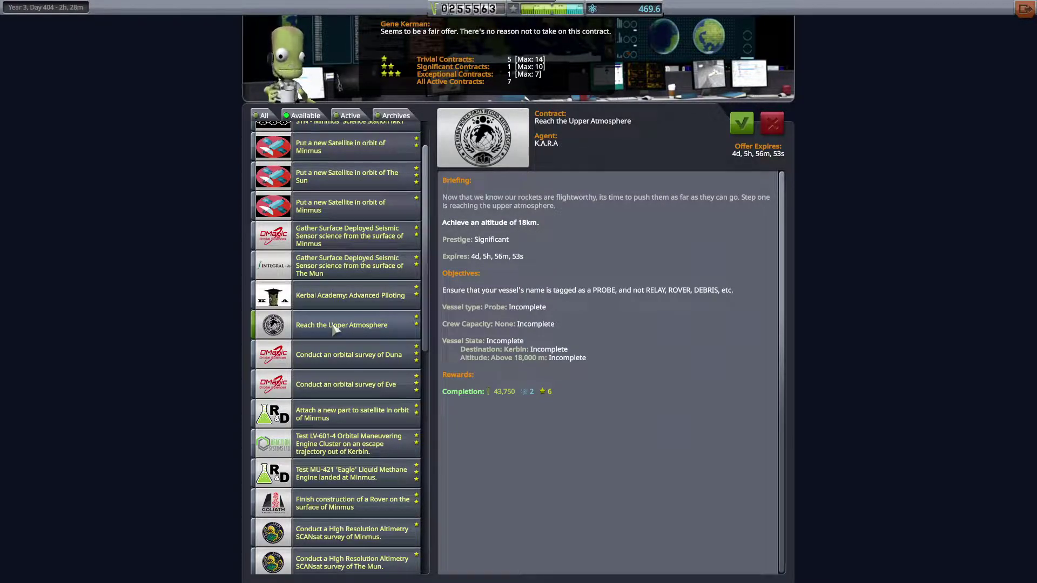
left_click(742, 126)
left_click(351, 115)
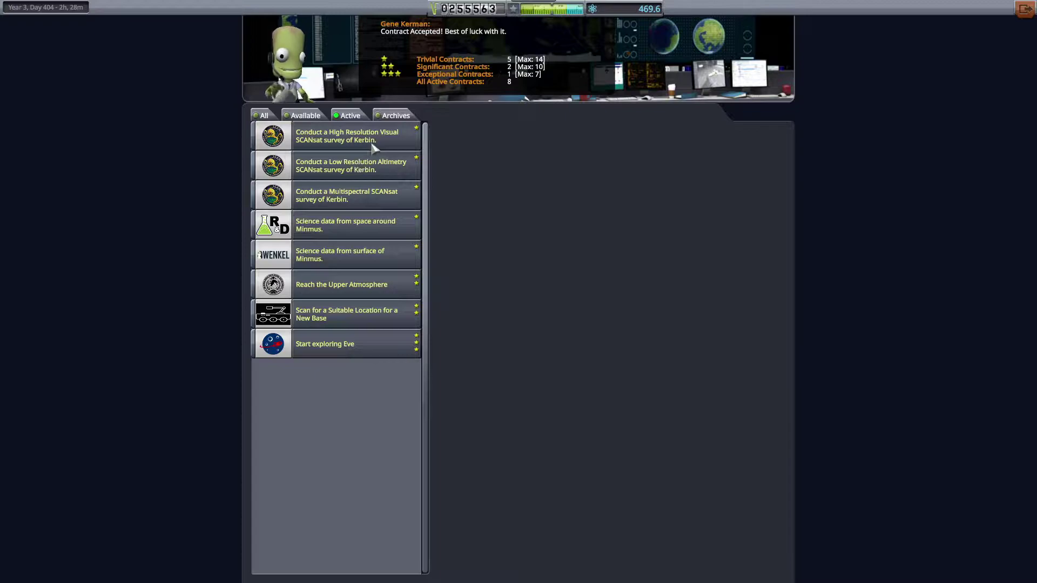
Review the active Kerbin survey, Minmus science and new-base scan contracts
left_click(374, 145)
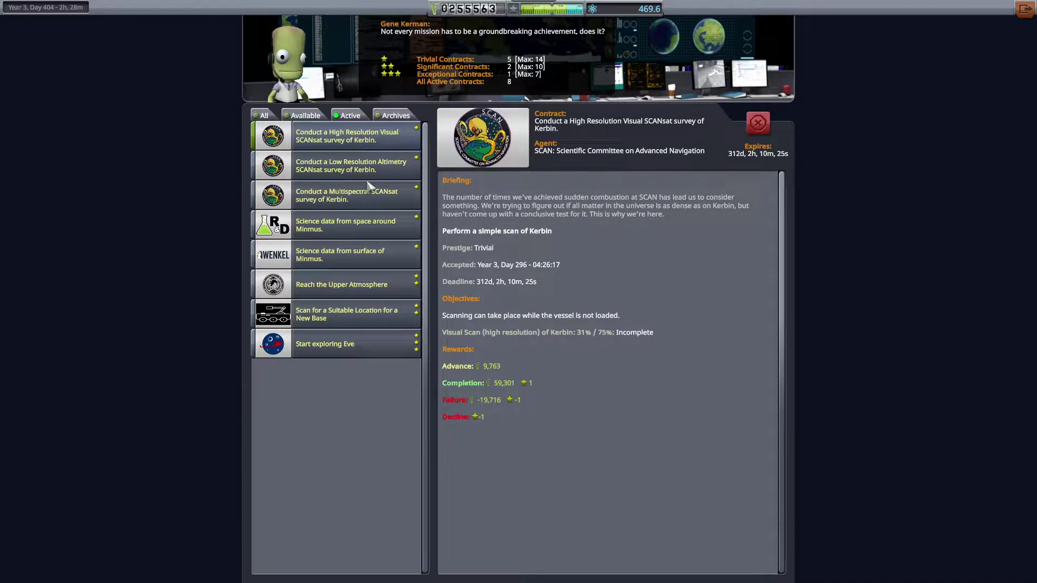
left_click(354, 168)
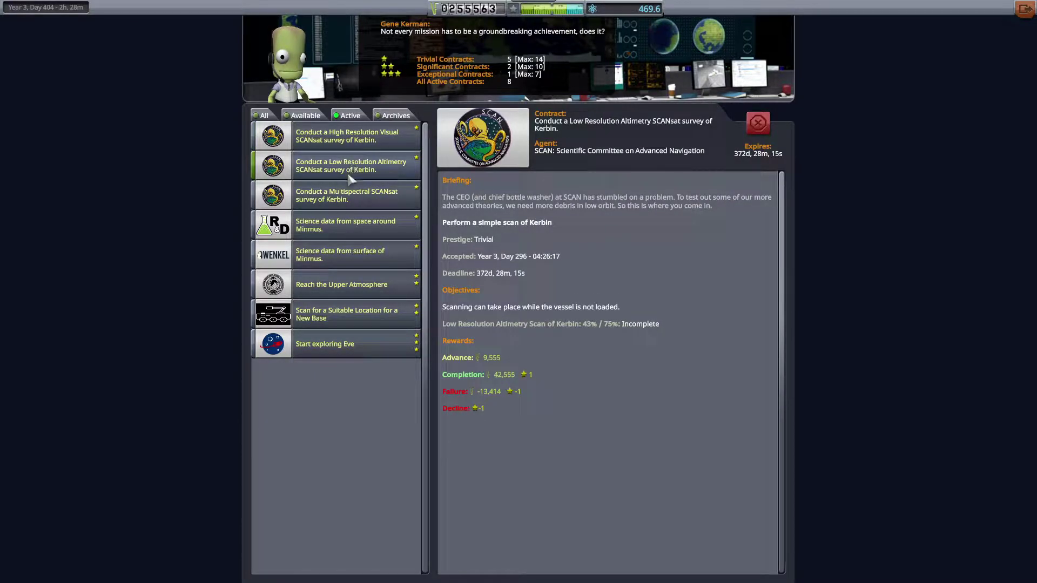
left_click(351, 205)
left_click(347, 235)
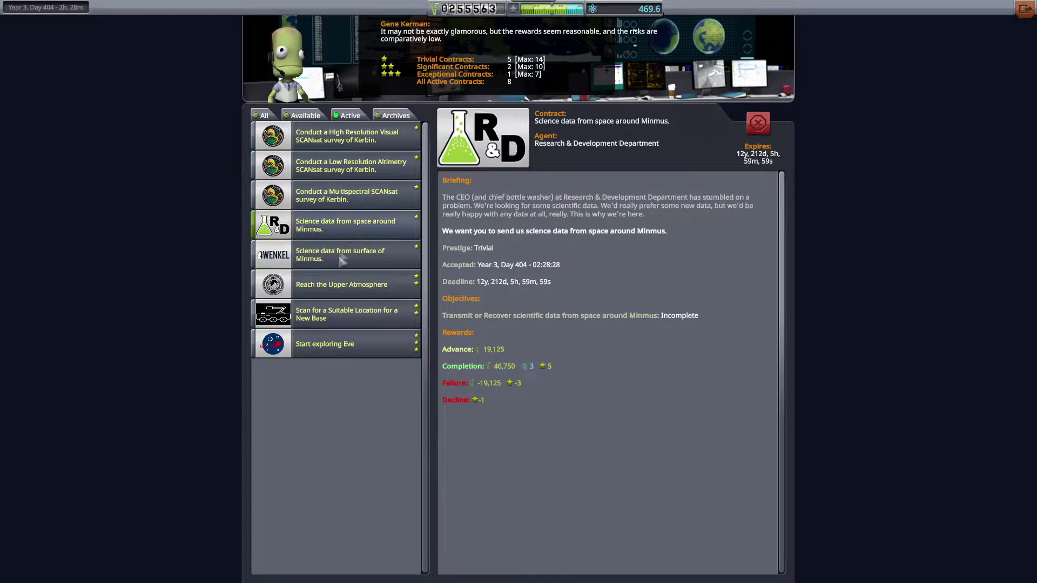
left_click(349, 316)
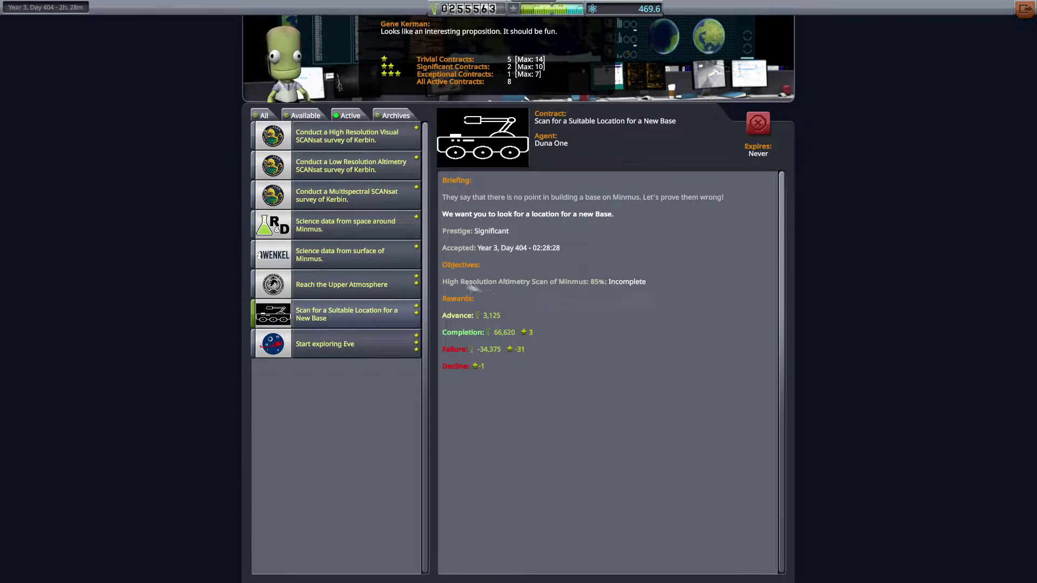
Accept the High Resolution Altimetry survey of Minmus from the available offers
left_click(305, 115)
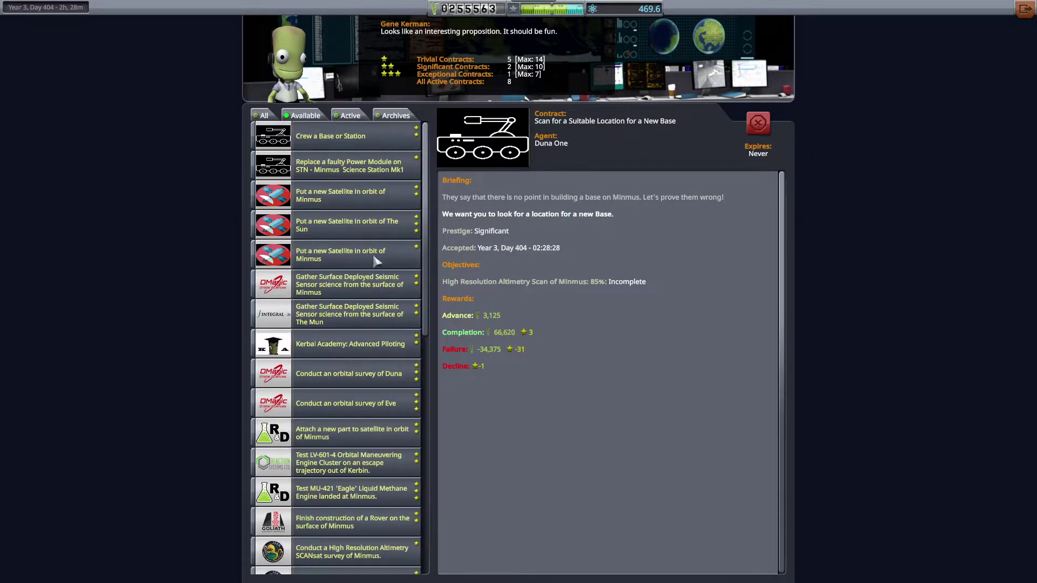
scroll(372, 268, "down", 3)
scroll(374, 306, "down", 3)
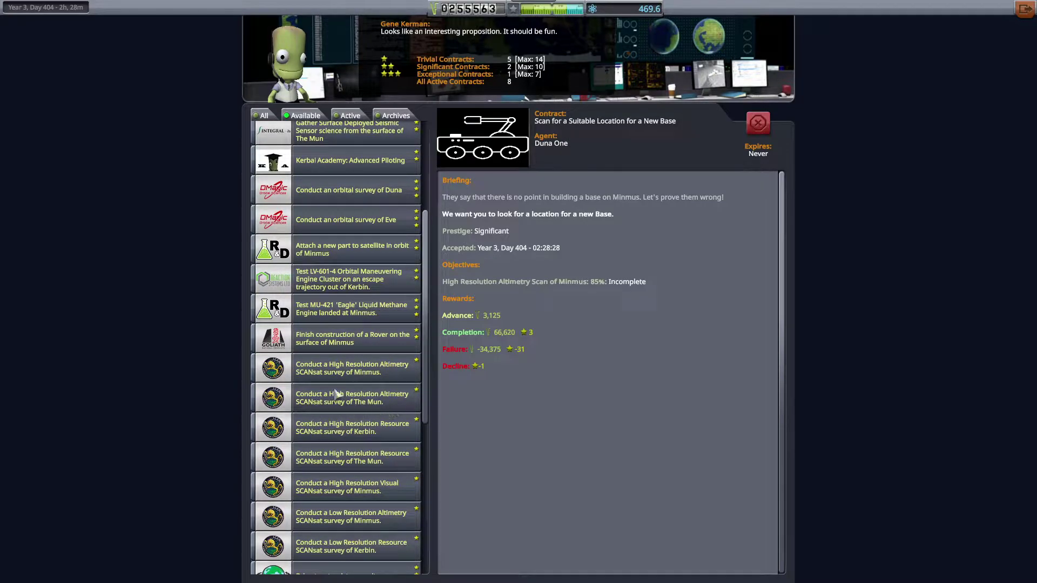
left_click(355, 372)
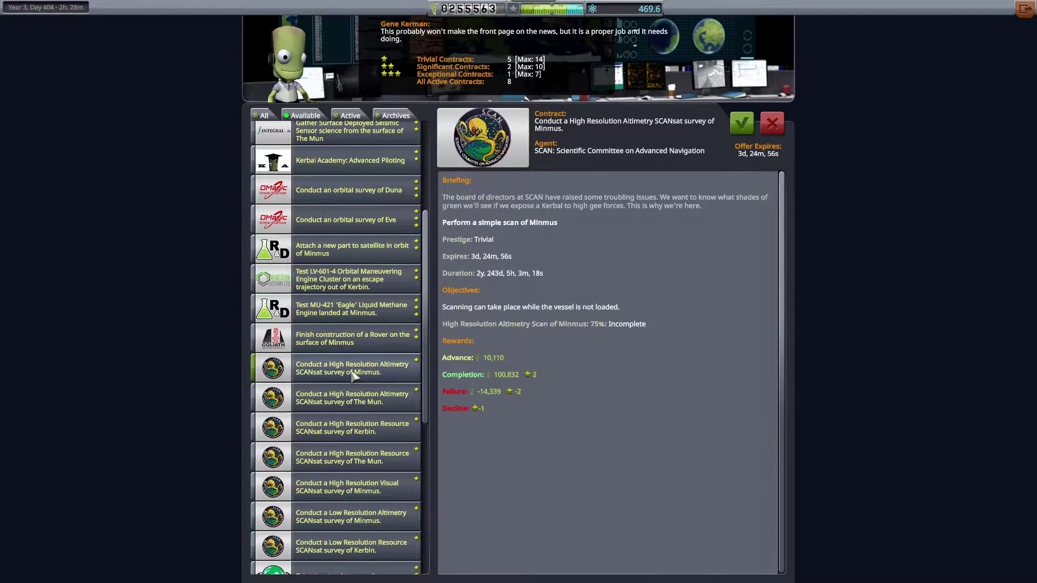
left_click(741, 124)
left_click(350, 115)
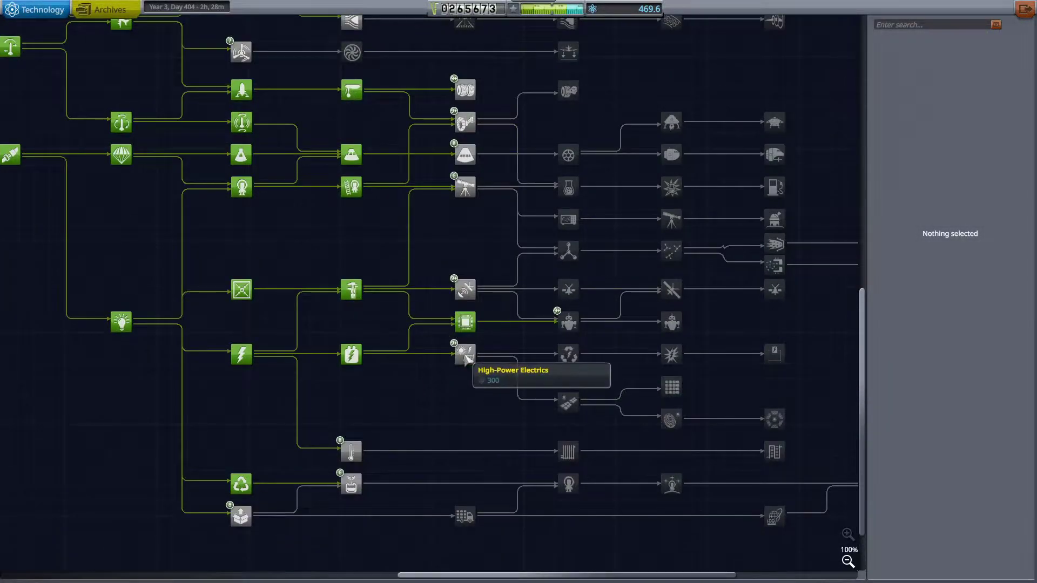
Research High-Power Electrics and look at Heat Management Systems
left_click(464, 353)
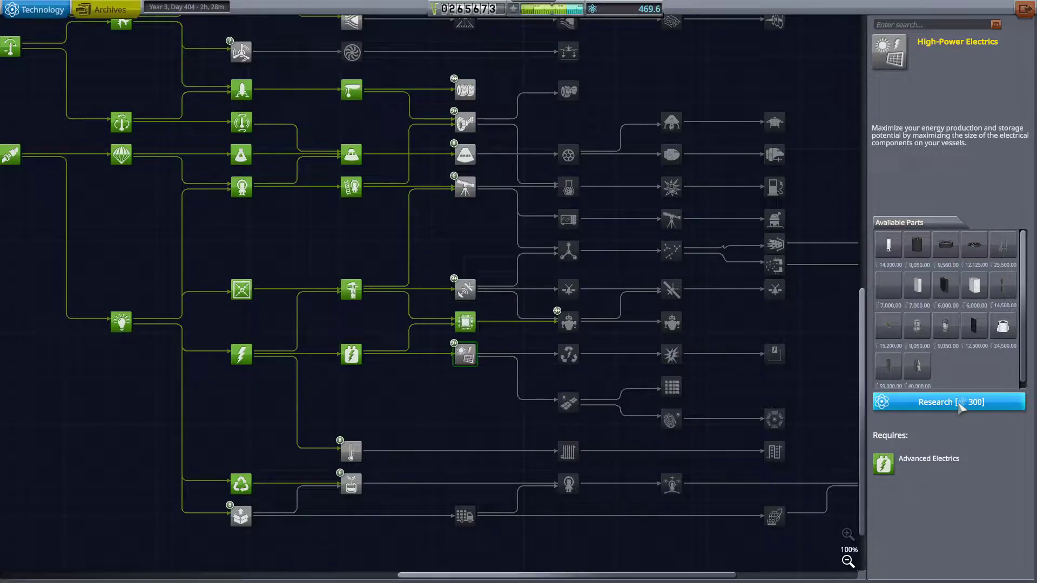
left_click(960, 406)
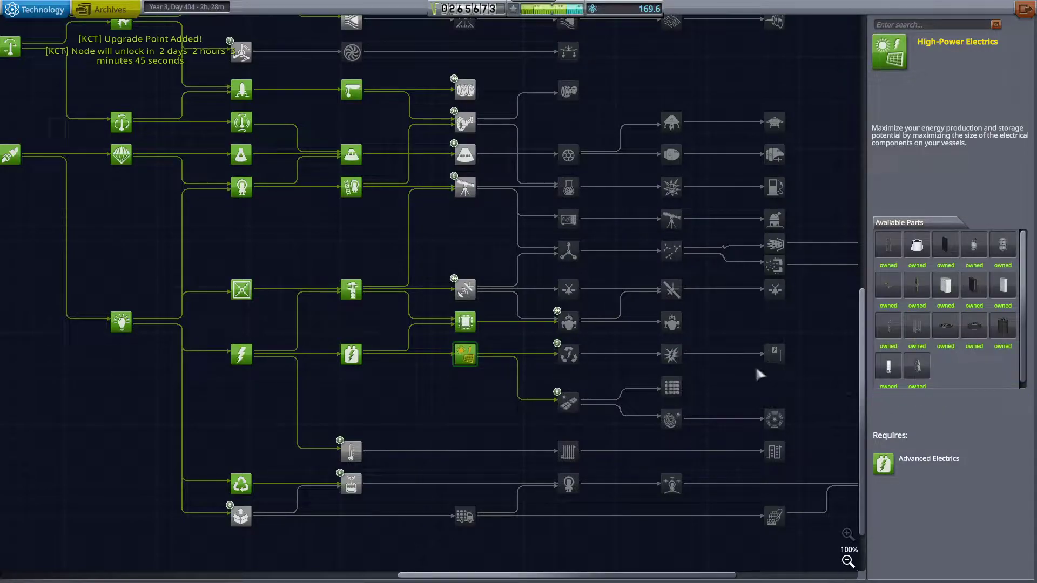
left_click(350, 450)
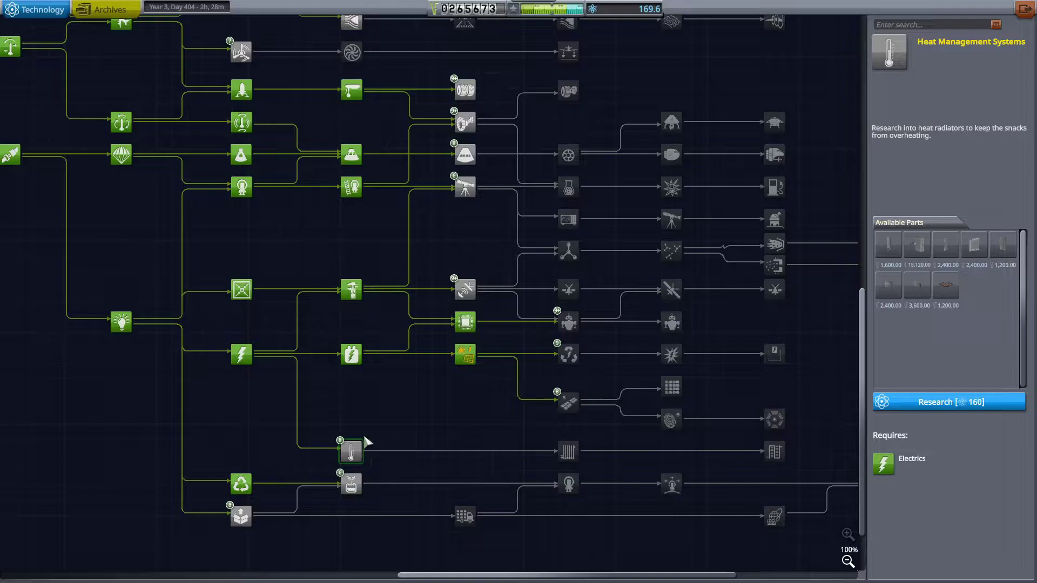
scroll(363, 442, "up", 5)
scroll(420, 428, "up", 5)
Research Advanced Aerodynamics after checking the Supersonic Flight, Aerodynamics and Aviation nodes
left_click(378, 247)
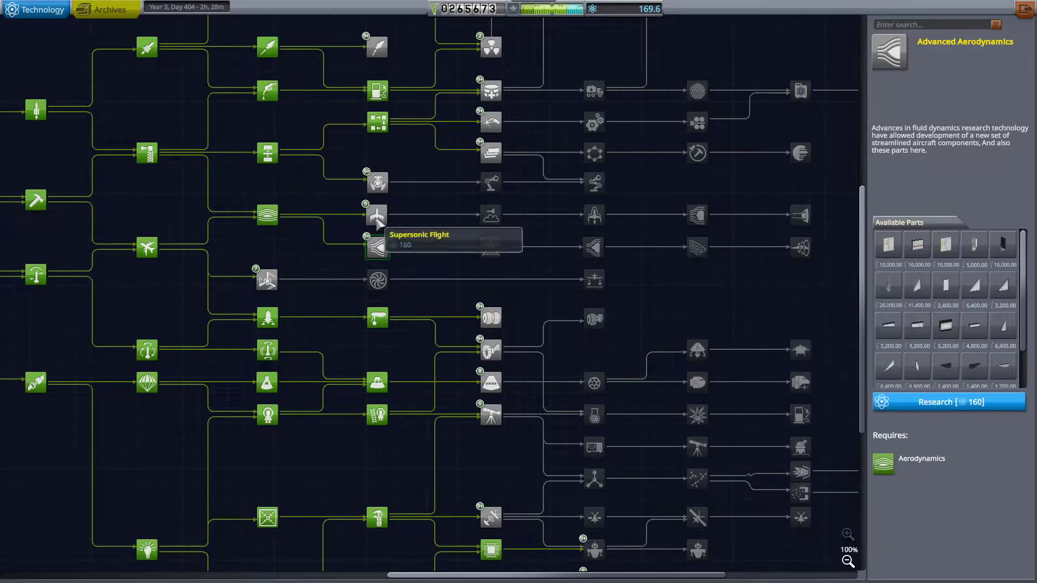
left_click(378, 218)
left_click(267, 218)
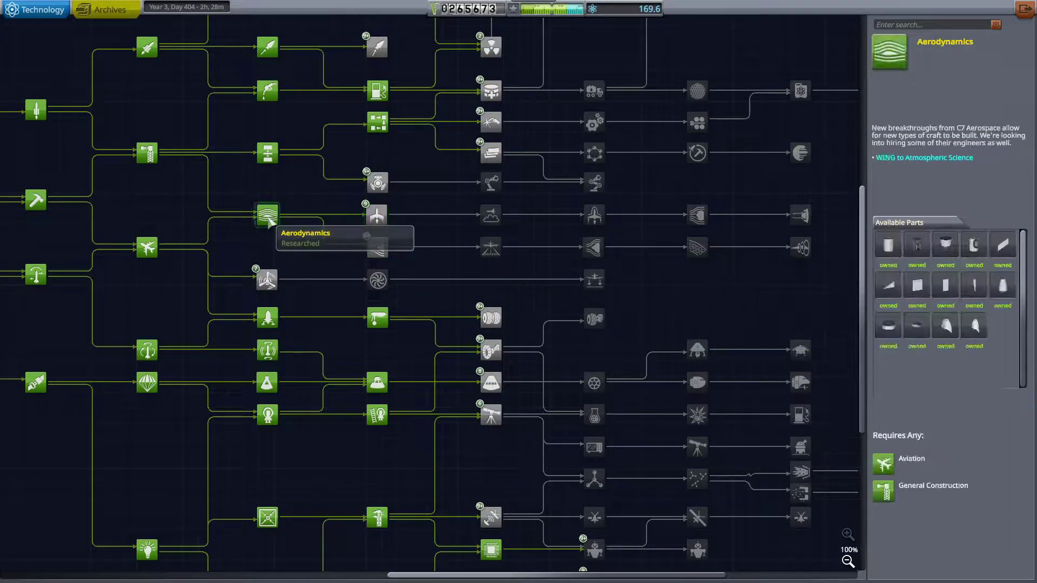
left_click(147, 248)
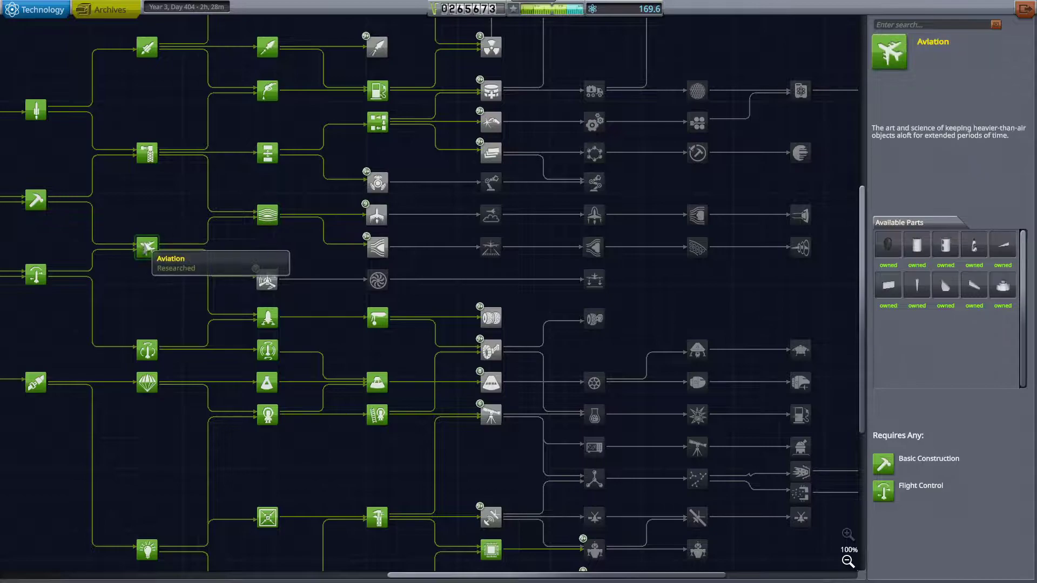
left_click(268, 217)
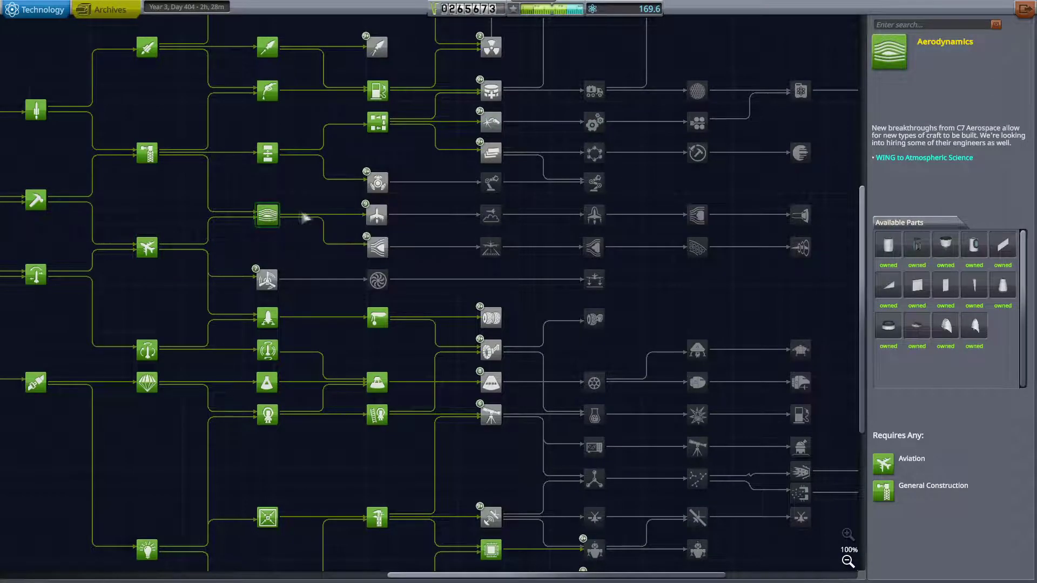
left_click(378, 249)
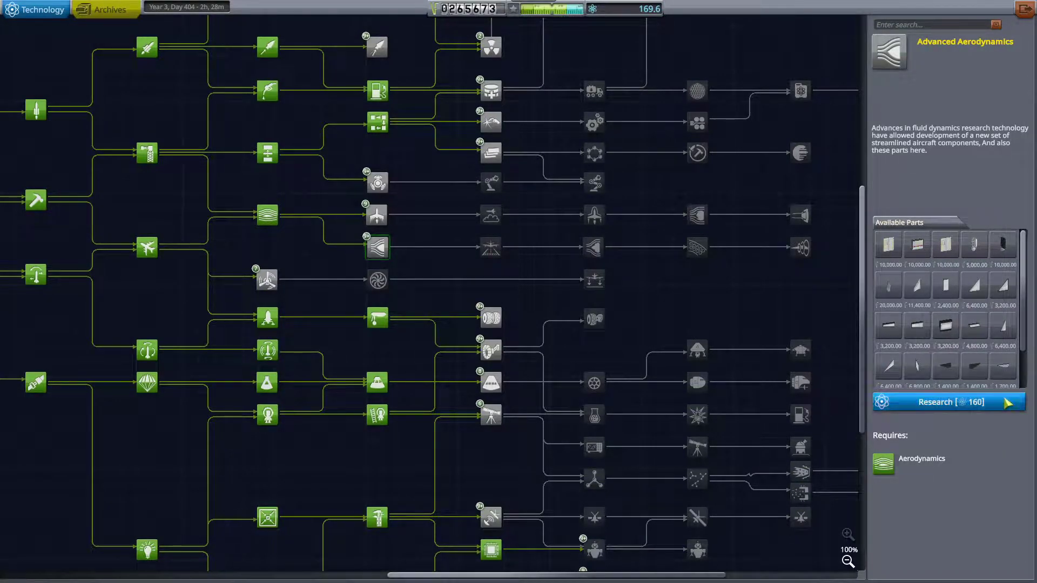
left_click(1008, 403)
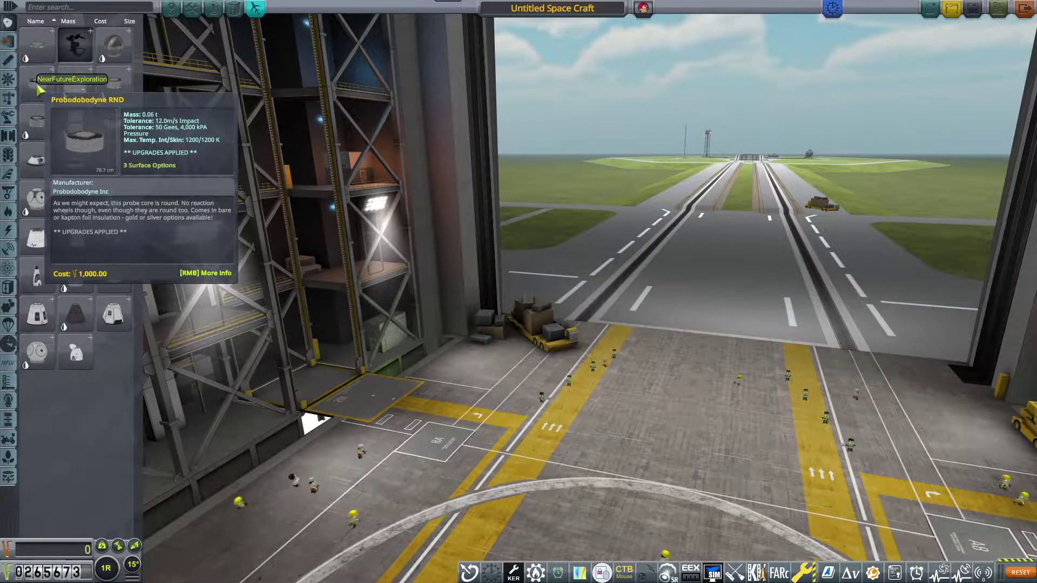
Place the Probodobodyne RND probe core as root and view SCANsat scanner details
left_click(74, 121)
scroll(844, 471, "down", 3)
scroll(780, 444, "down", 3)
left_click(9, 307)
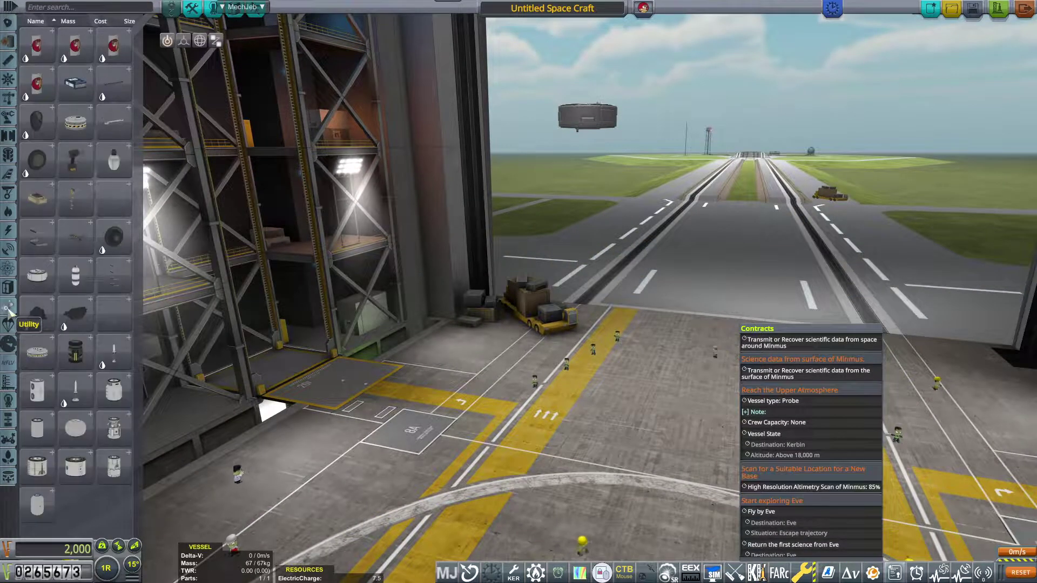
left_click(9, 270)
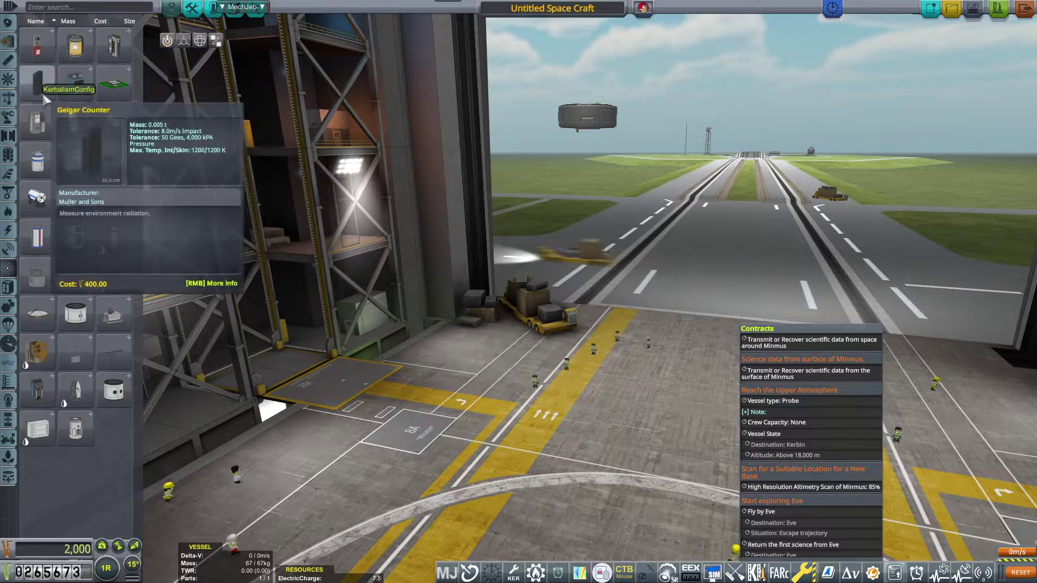
right_click(41, 277)
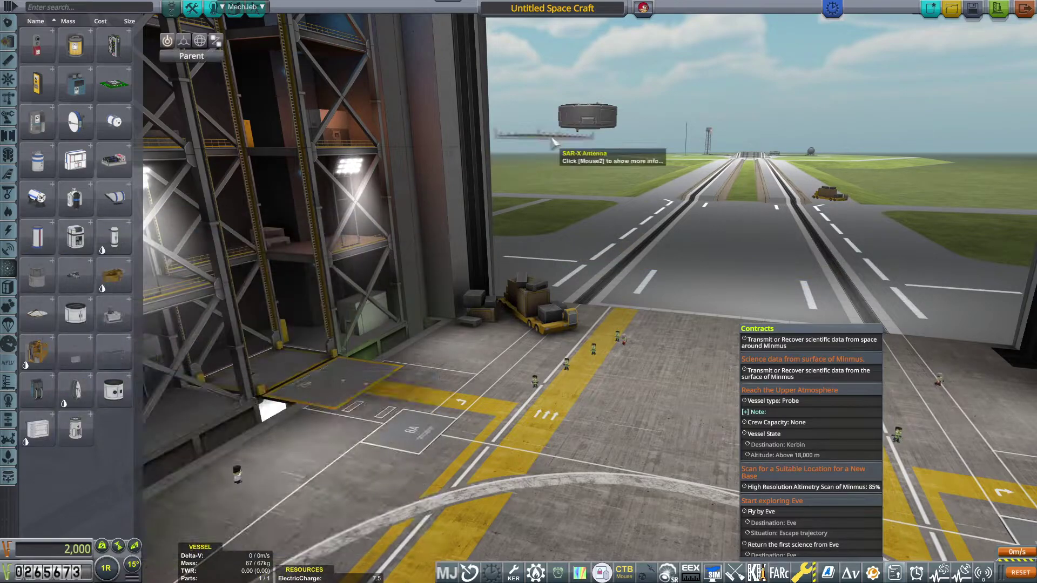
scroll(519, 244, "up", 5)
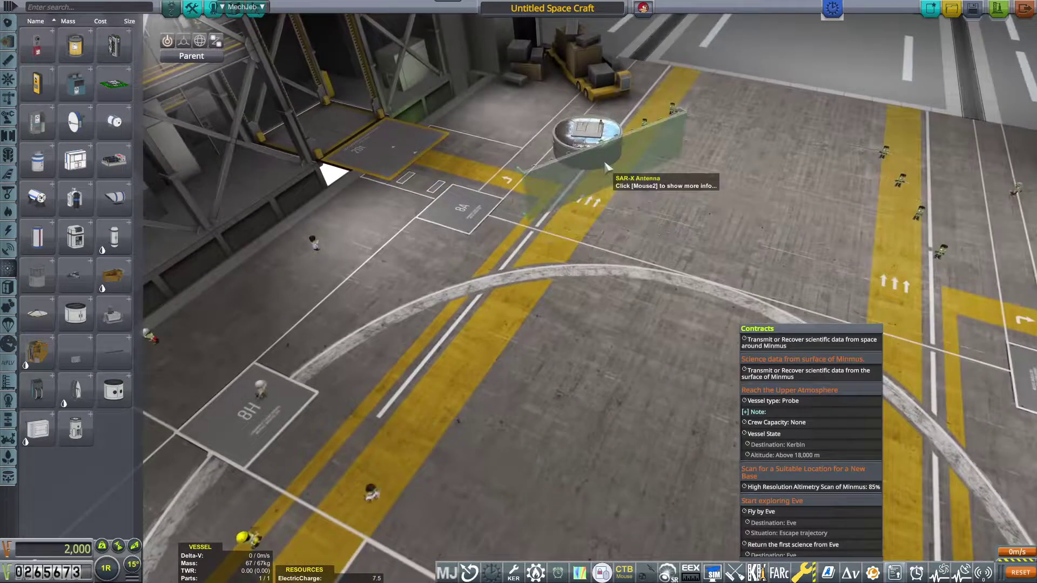
Attach the SAR-X Antenna to the probe, re-placing it once
left_click(608, 166)
right_click(608, 165)
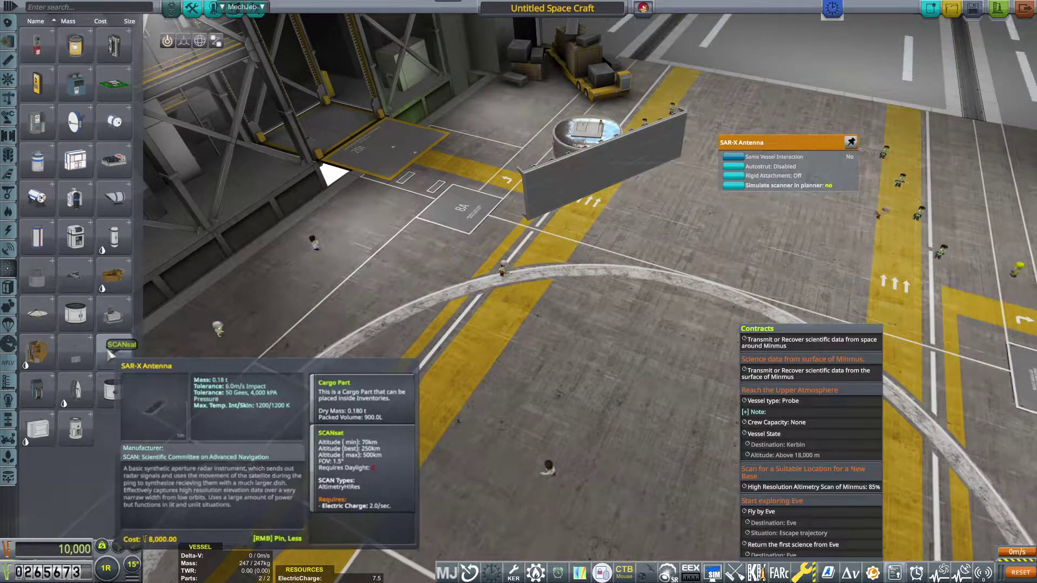
left_click_drag(405, 324, 454, 243)
left_click_drag(600, 142, 85, 481)
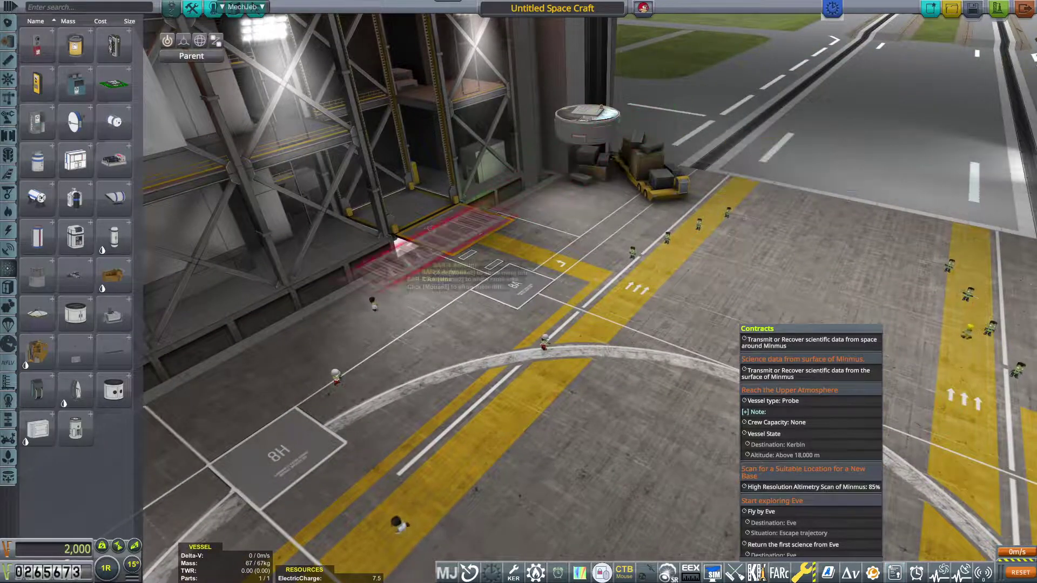
left_click(120, 356)
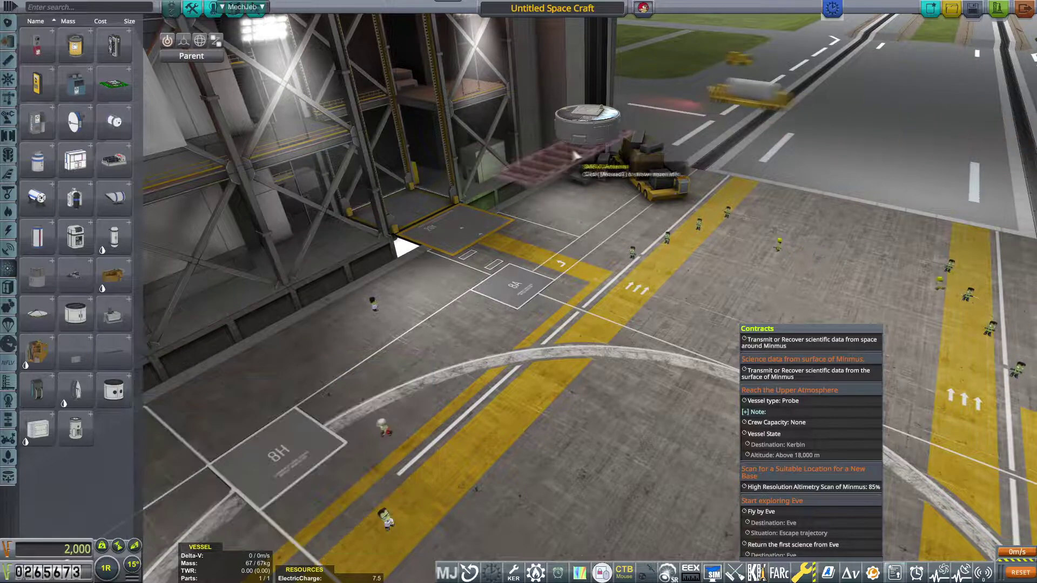
left_click(606, 135)
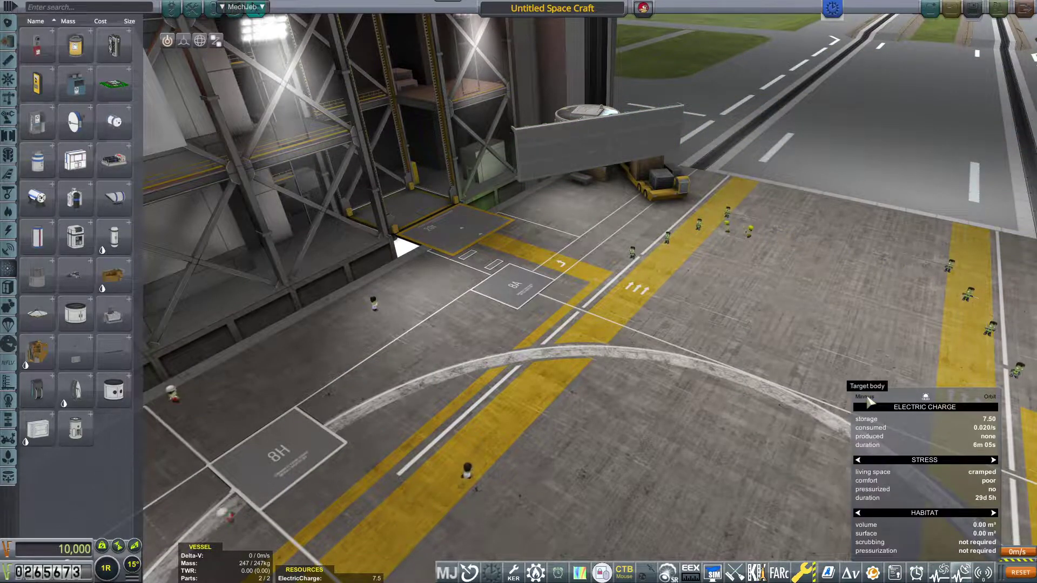
Set the Kerbalism Companion Calculator target body to Minmus
left_click(647, 572)
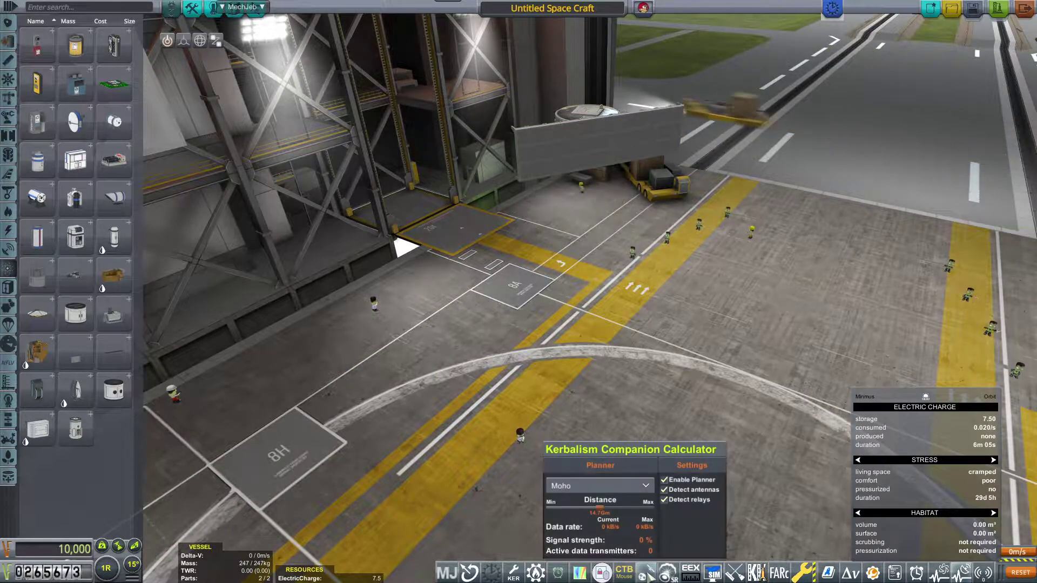
left_click(647, 486)
left_click(570, 550)
left_click(601, 573)
left_click_drag(567, 325, 405, 324)
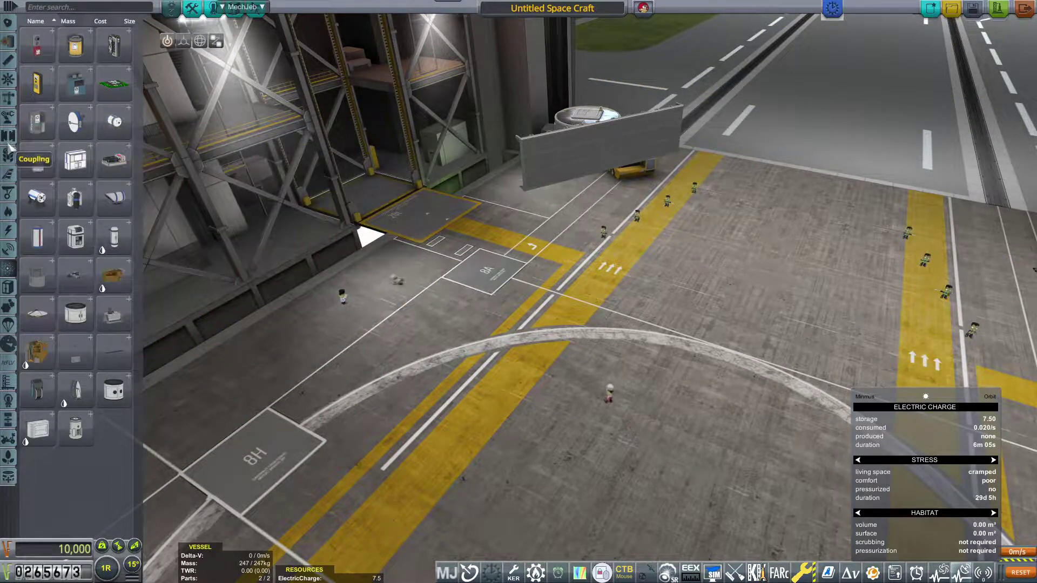
Stack three Electrical battery banks beneath the probe
left_click(10, 85)
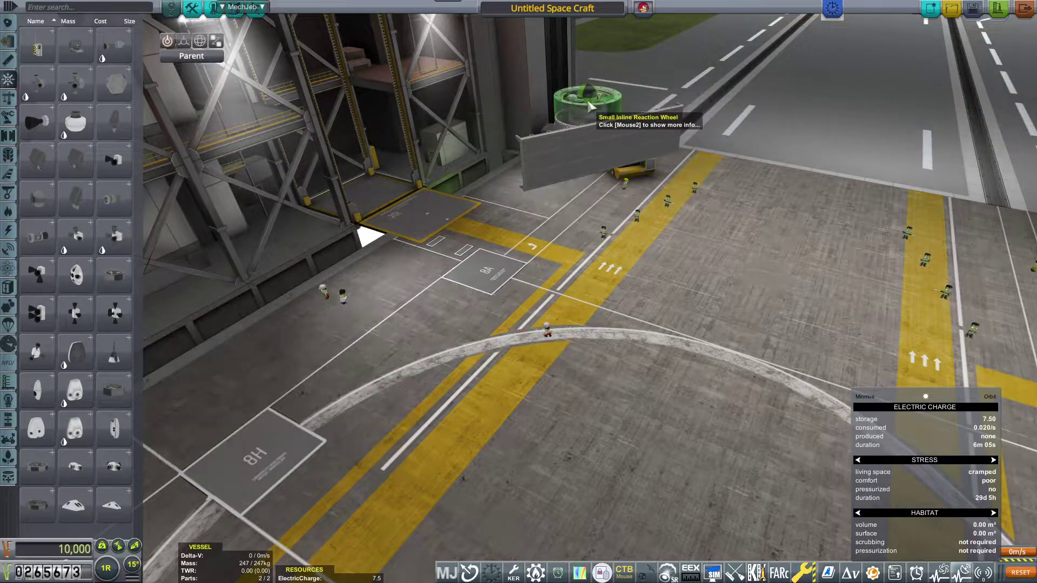
left_click_drag(591, 97, 244, 203)
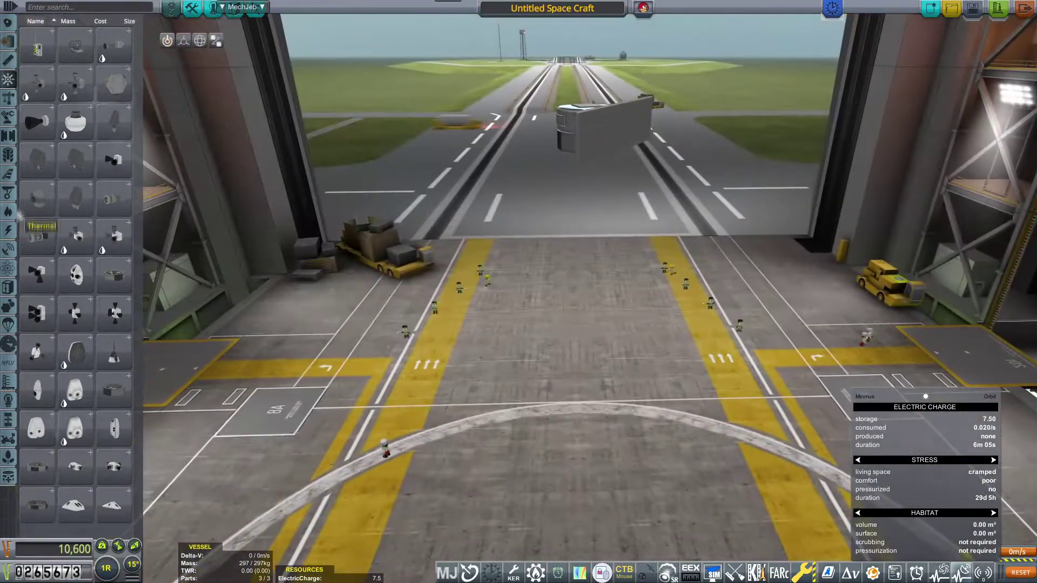
left_click(9, 211)
left_click_drag(568, 243, 324, 162)
left_click(587, 167)
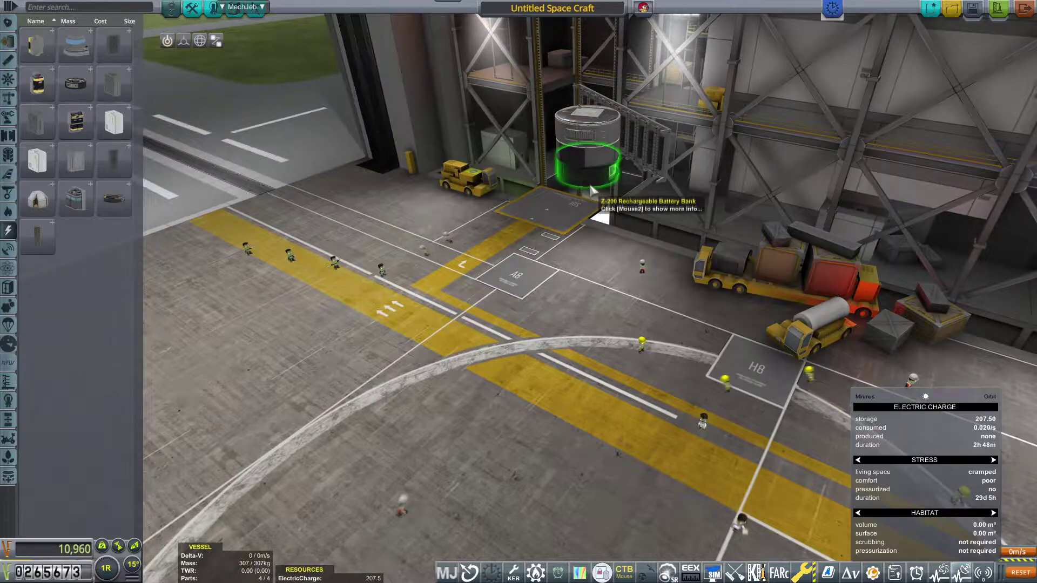
left_click(590, 198)
left_click(590, 203, "alt")
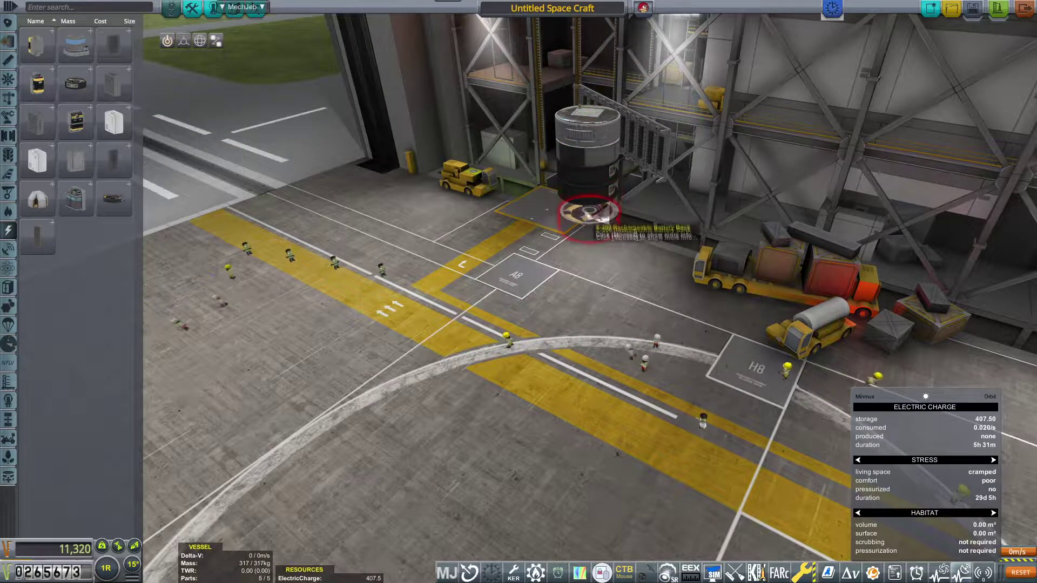
left_click(591, 217)
Attach a WK-49 solar array to the battery stack
left_click_drag(589, 243, 777, 344)
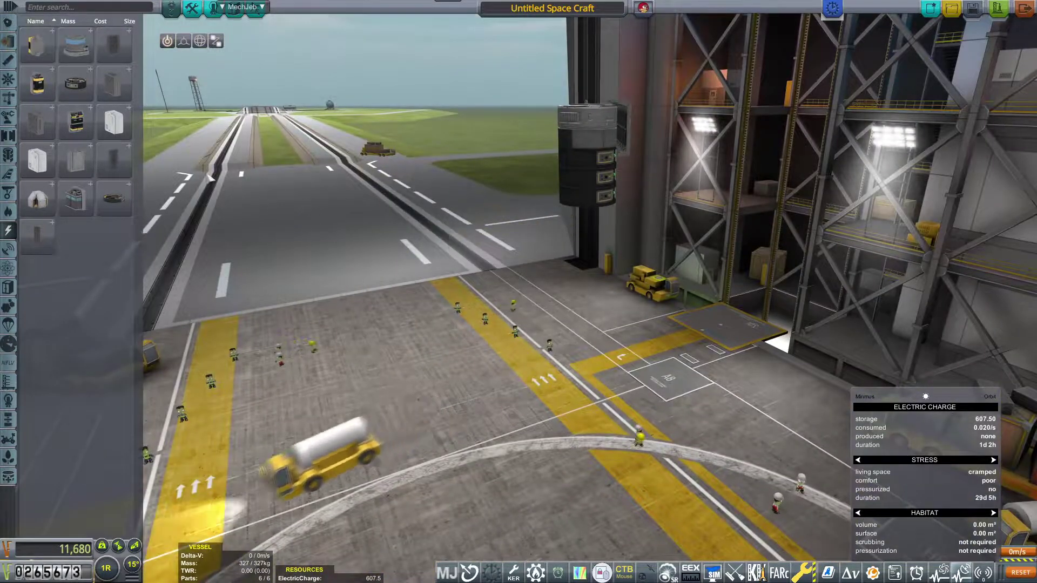
mouse_move(37, 235)
left_click(44, 239)
mouse_move(519, 325)
left_mouse_down()
mouse_move(616, 203)
mouse_move(522, 263)
left_mouse_up()
left_click(617, 196)
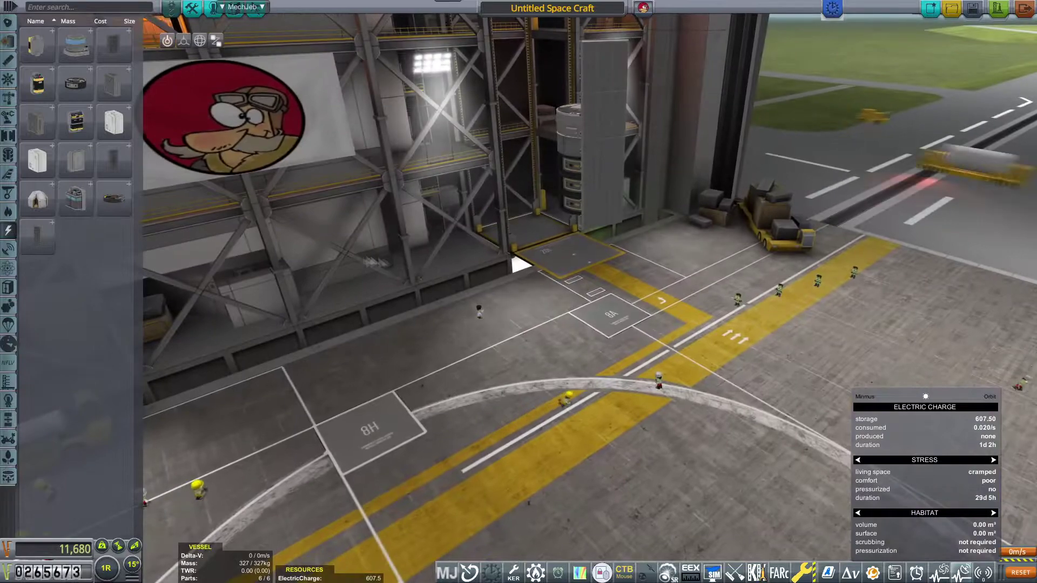
left_click(8, 82)
Attach the MS-R Enhanced Multispectral Scanner atop the craft
left_click(8, 44)
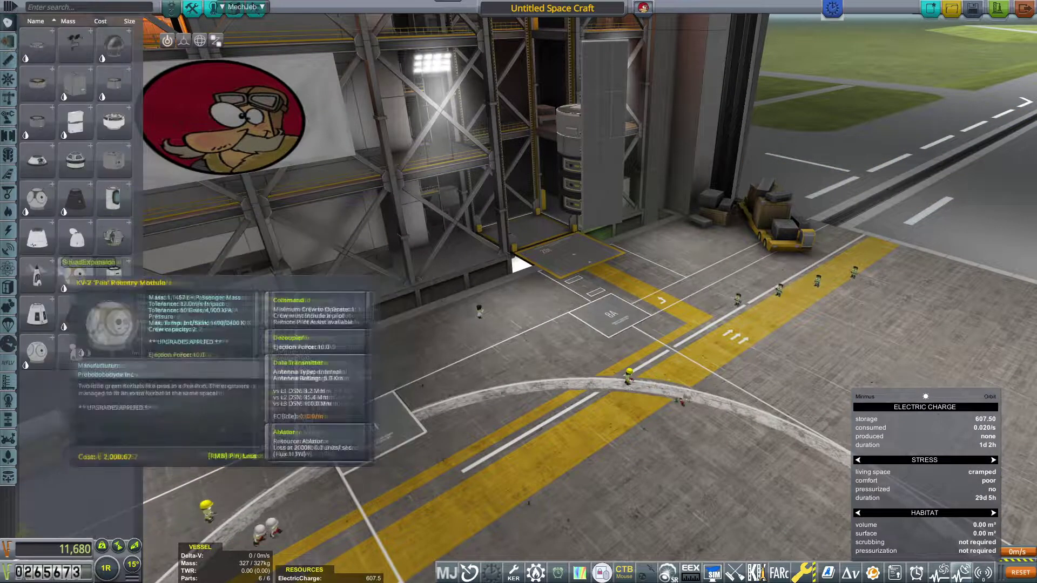
left_click(8, 343)
mouse_move(37, 351)
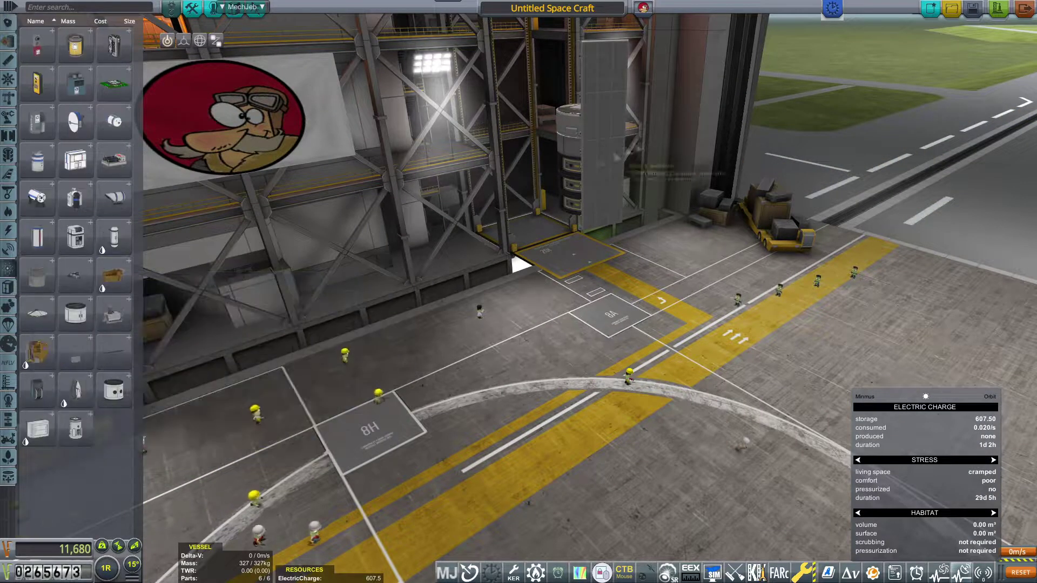
left_click(36, 356)
left_click_drag(518, 268, 851, 235)
left_click(585, 105)
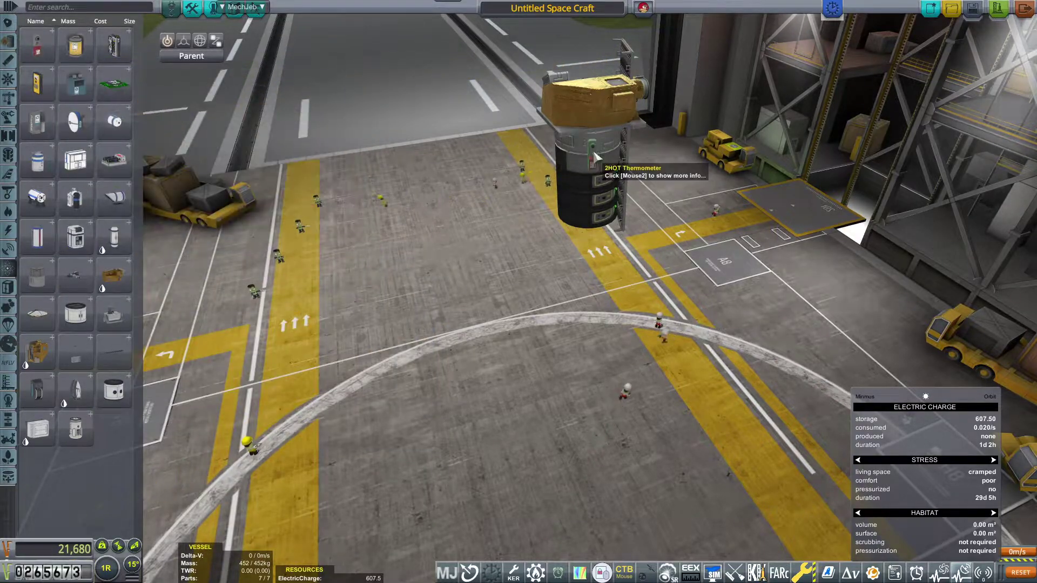
Add another science instrument and inspect the capsule from above
left_click(85, 87)
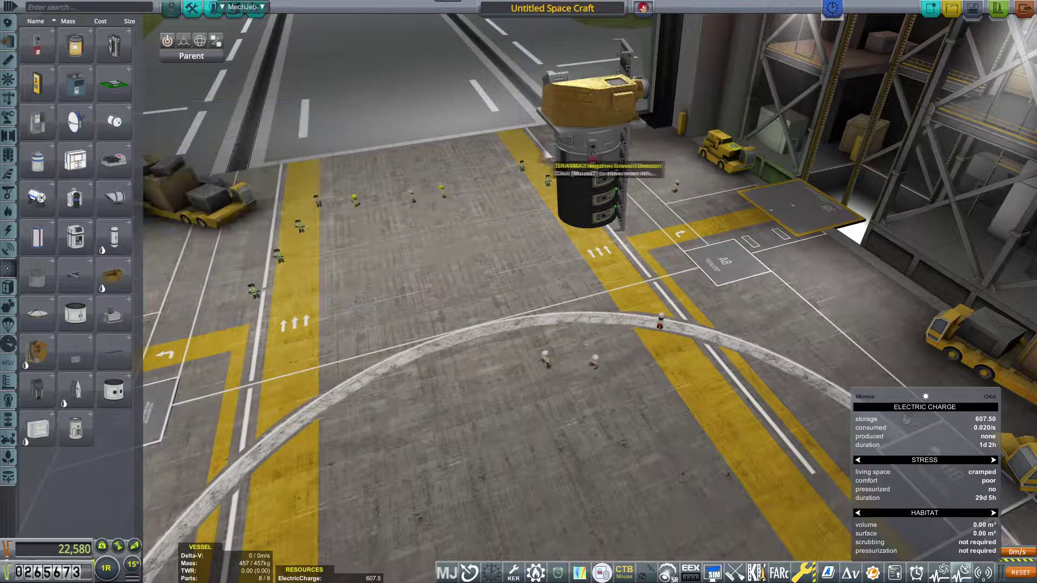
left_click(562, 160)
right_click(519, 324)
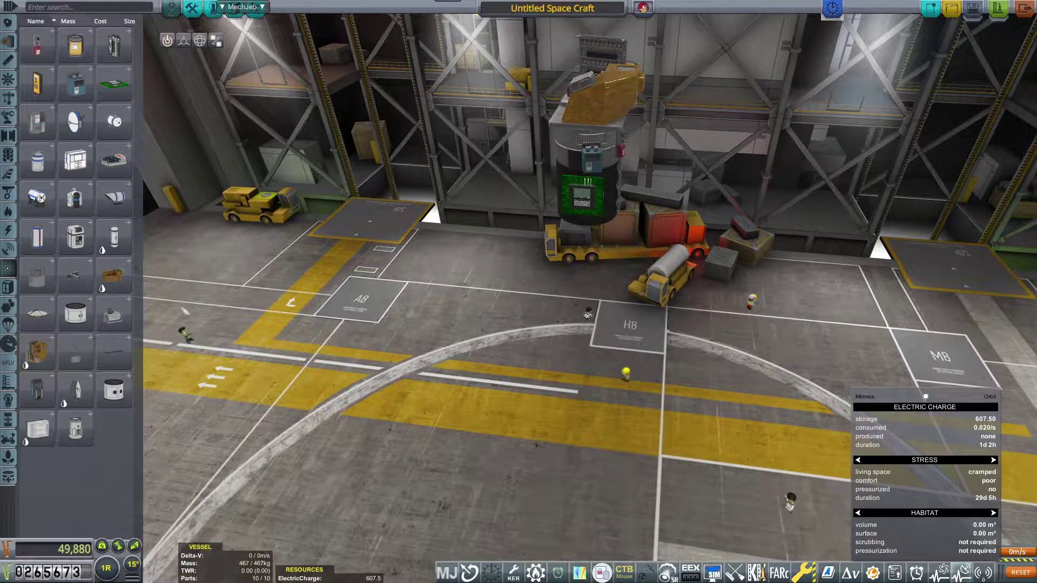
mouse_move(186, 313)
left_mouse_down()
mouse_move(518, 324)
mouse_move(591, 203)
mouse_move(580, 104)
left_mouse_up()
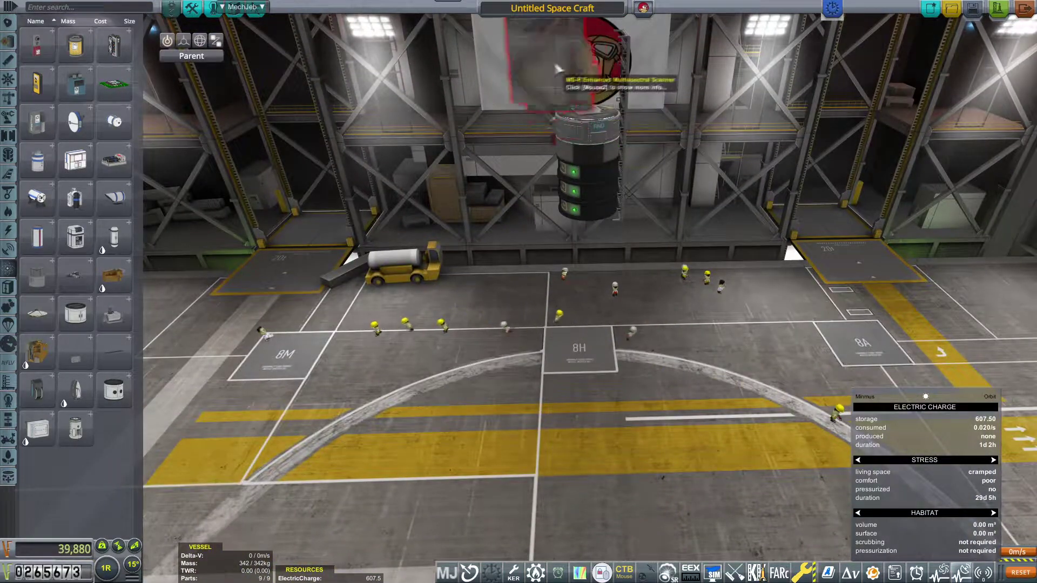
mouse_move(579, 104)
left_mouse_down()
mouse_move(616, 328)
mouse_move(595, 272)
mouse_move(766, 365)
mouse_move(790, 263)
left_mouse_up()
scroll(595, 255, "down", 5)
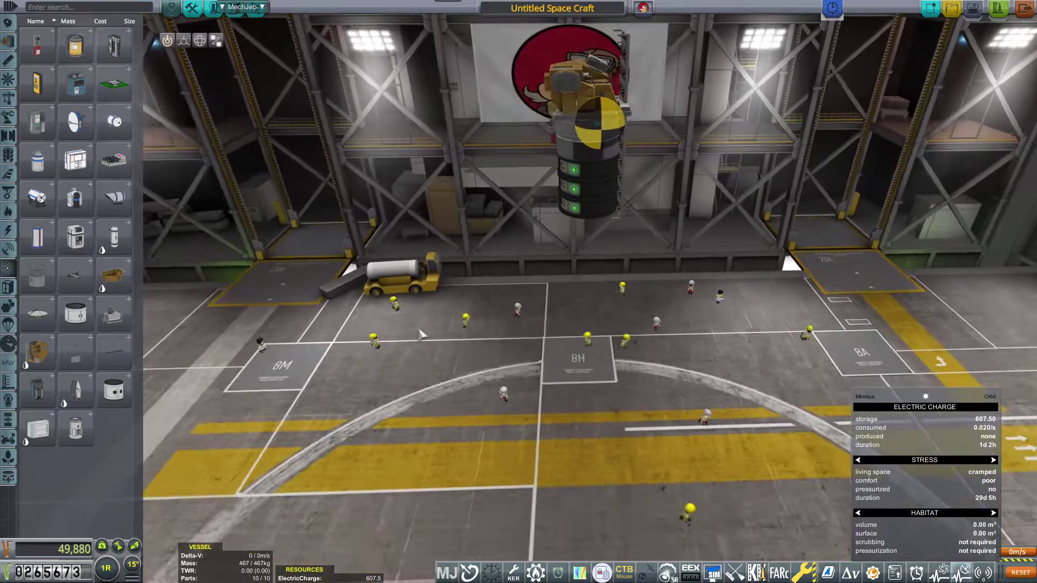
left_click(11, 63)
left_click(75, 86)
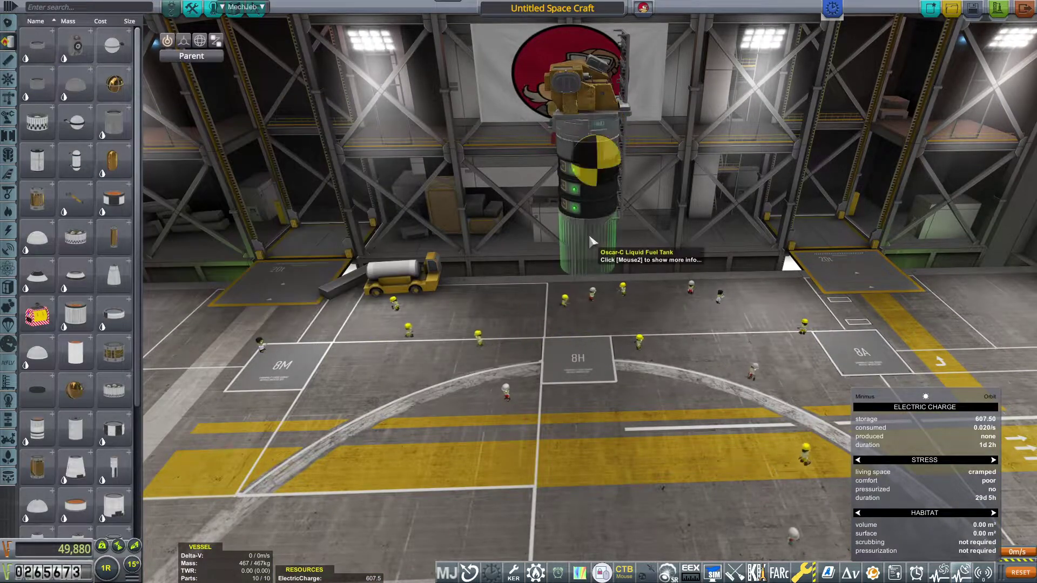
left_click(591, 215)
scroll(592, 243, "up", 3)
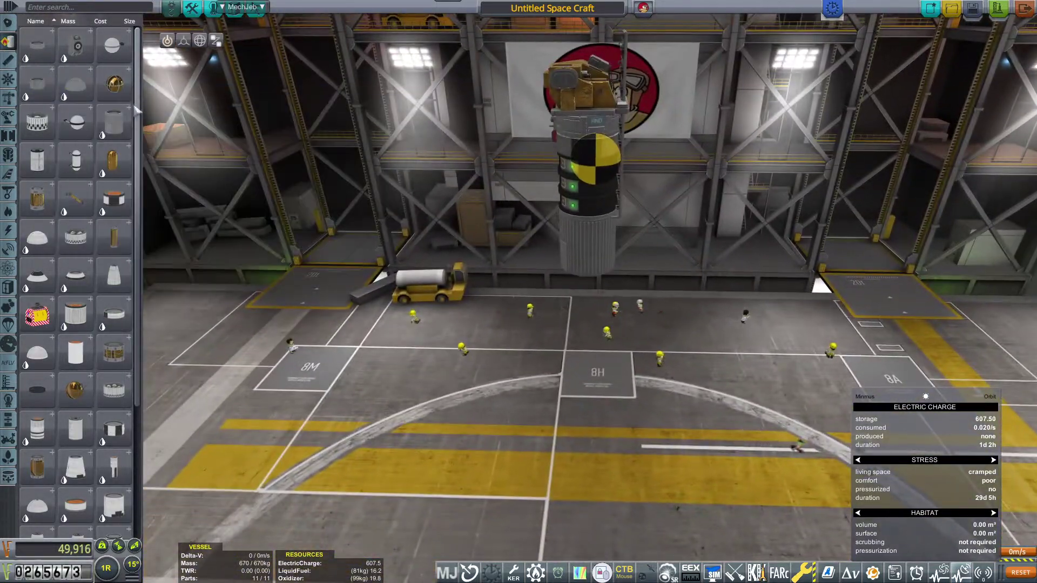
left_click(10, 77)
left_click(48, 53)
scroll(585, 269, "up", 5)
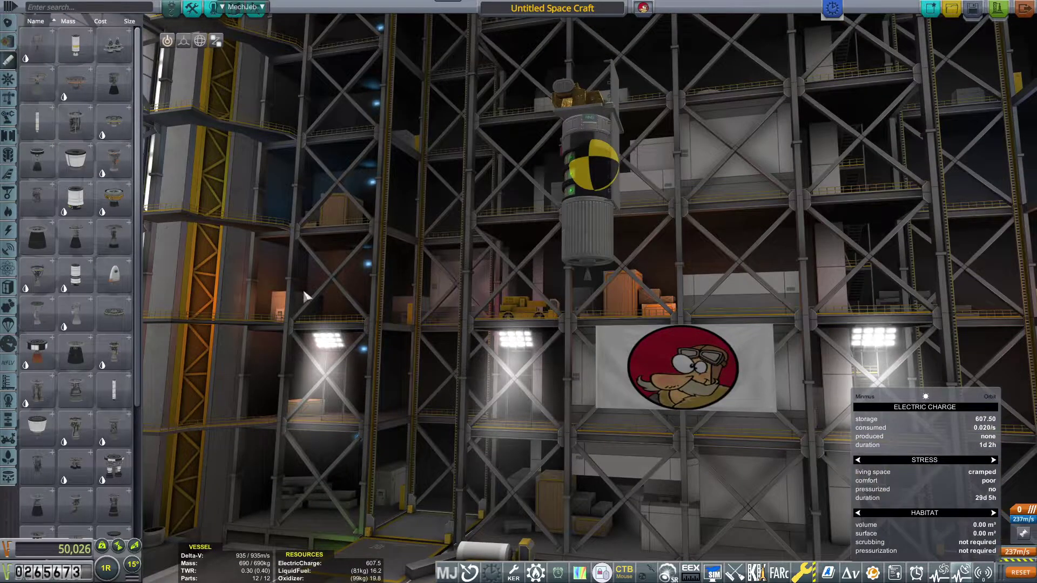
scroll(307, 297, "down", 5)
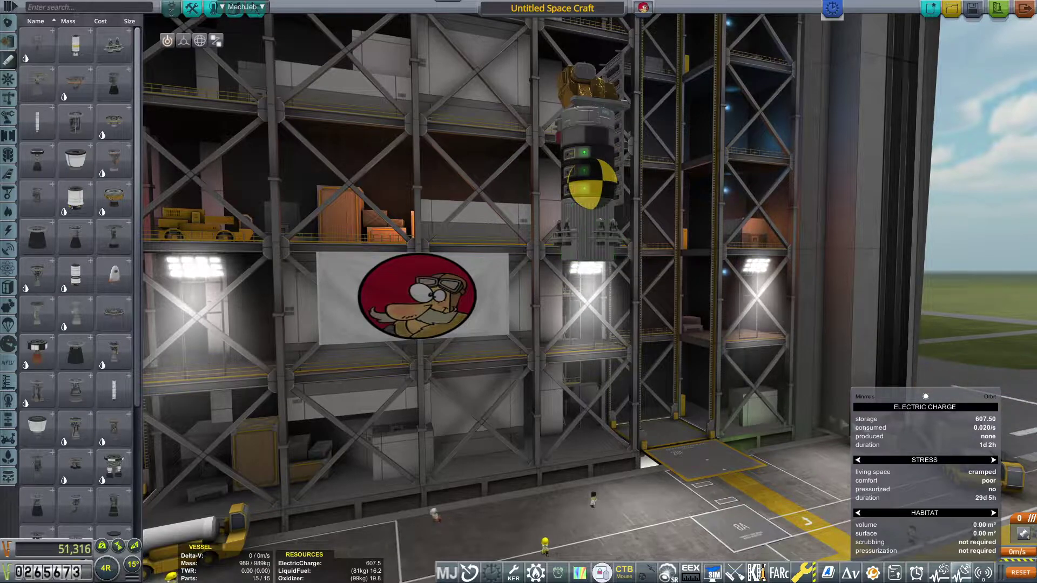
mouse_move(114, 46)
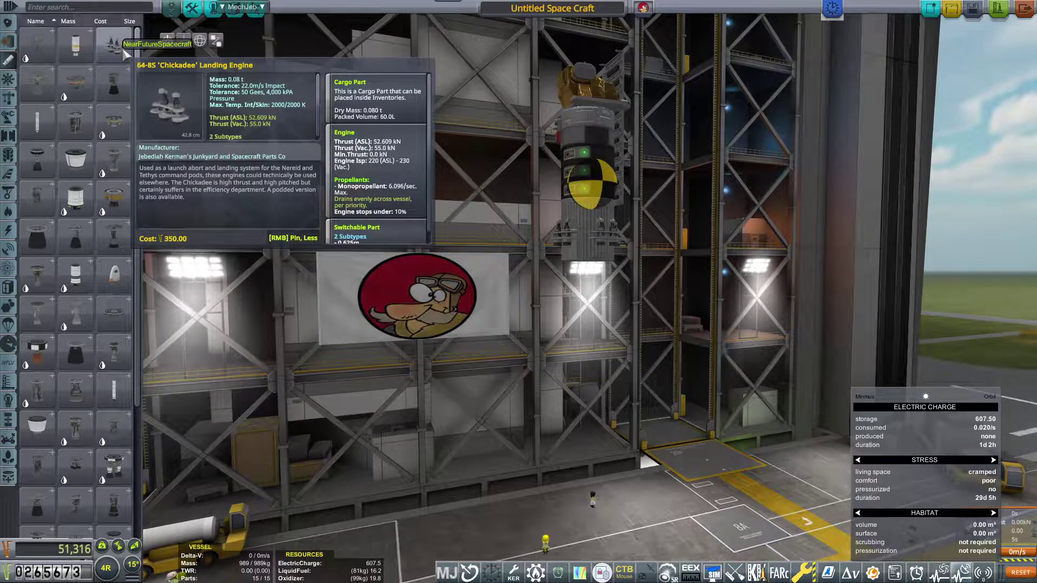
right_click(599, 243)
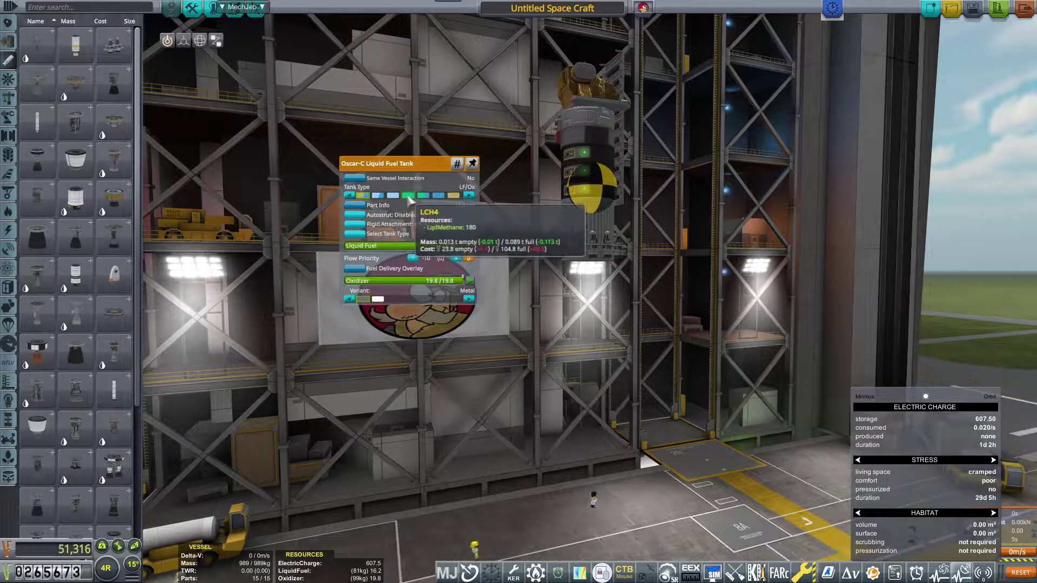
left_click(469, 196)
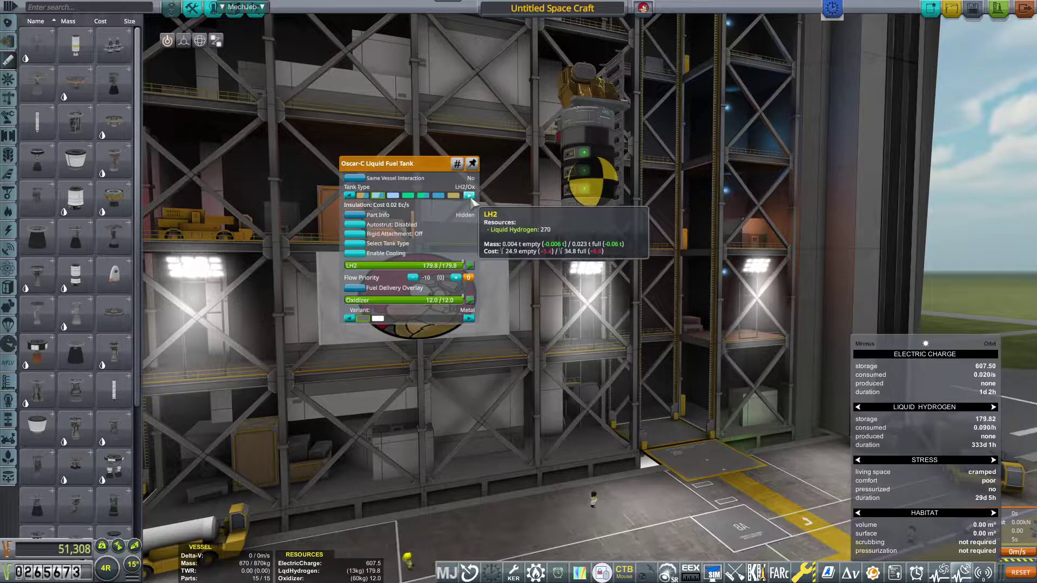
left_click(368, 243)
left_click(518, 268)
left_click(612, 261)
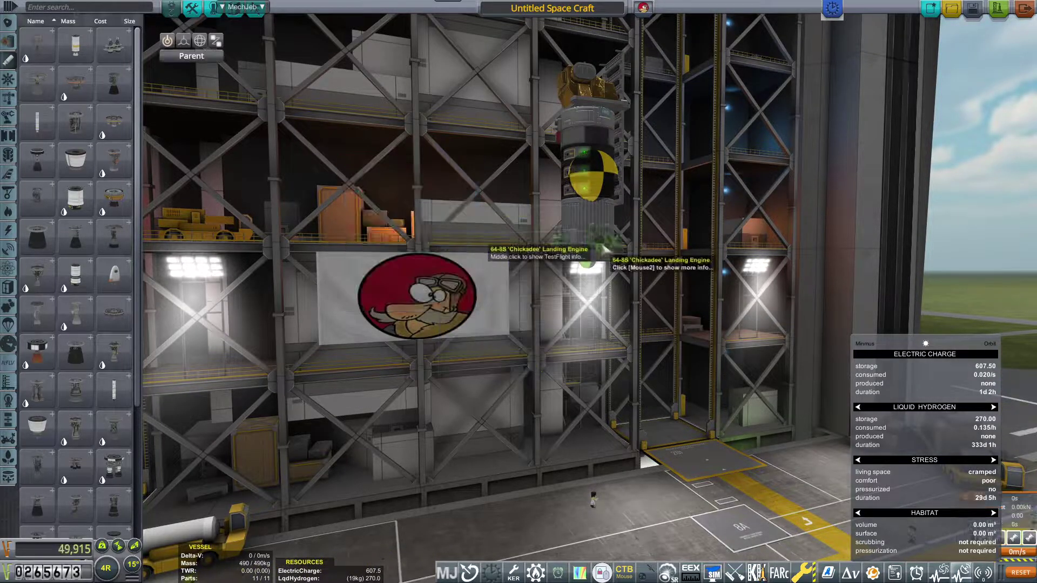
Discard the detached tank and engines, then attach Stratus-V monopropellant tanks
left_click(98, 284)
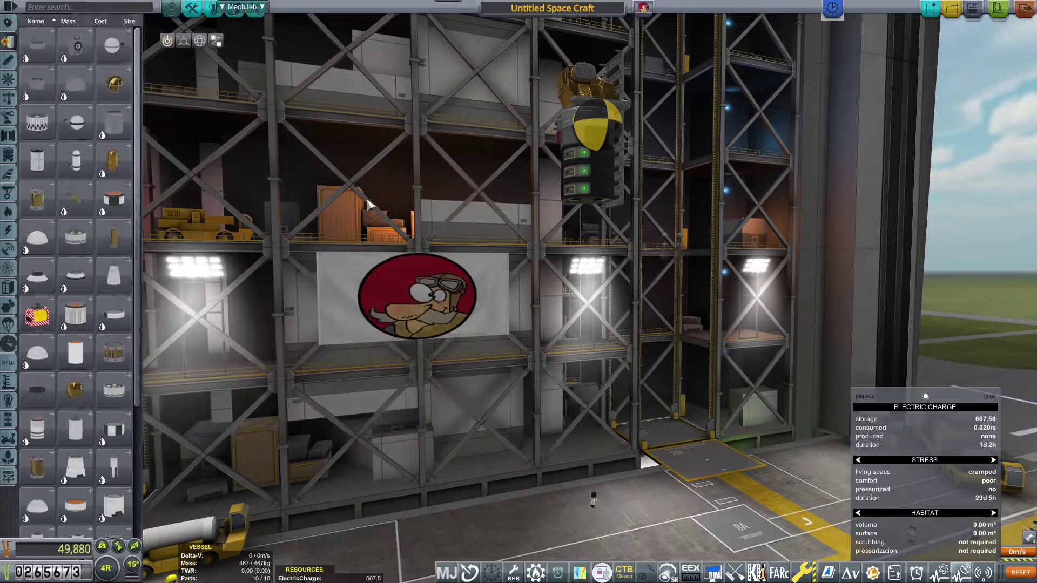
left_click(38, 316)
left_click(583, 181)
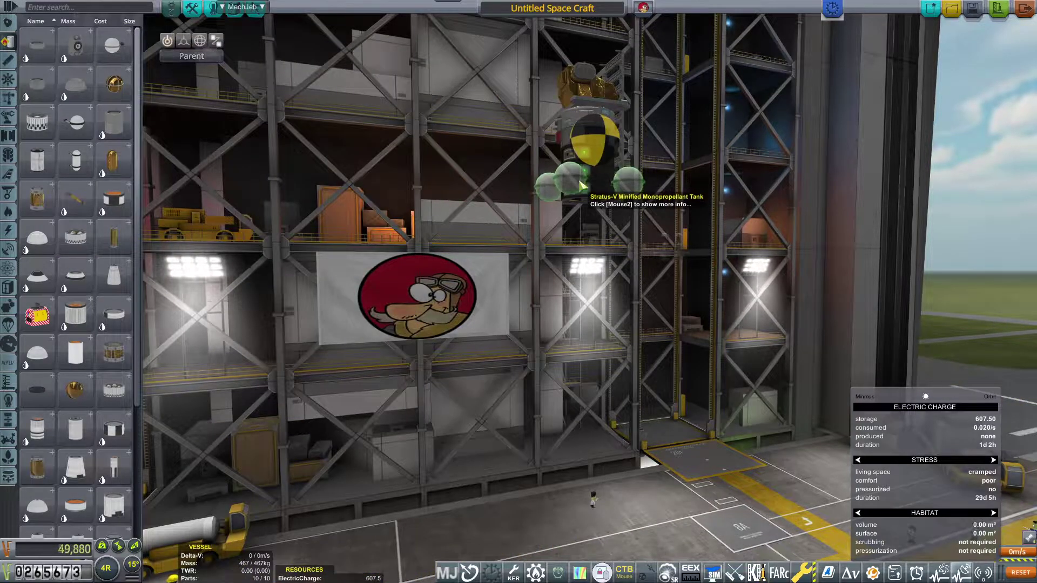
left_click_drag(582, 185, 606, 203)
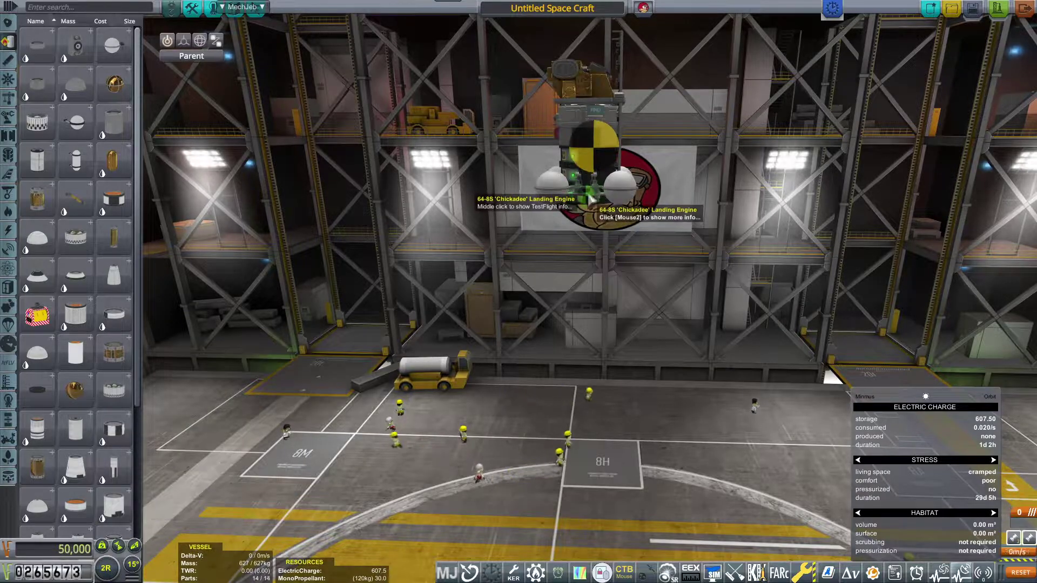
left_click_drag(590, 197, 729, 243)
left_click_drag(608, 243, 324, 243)
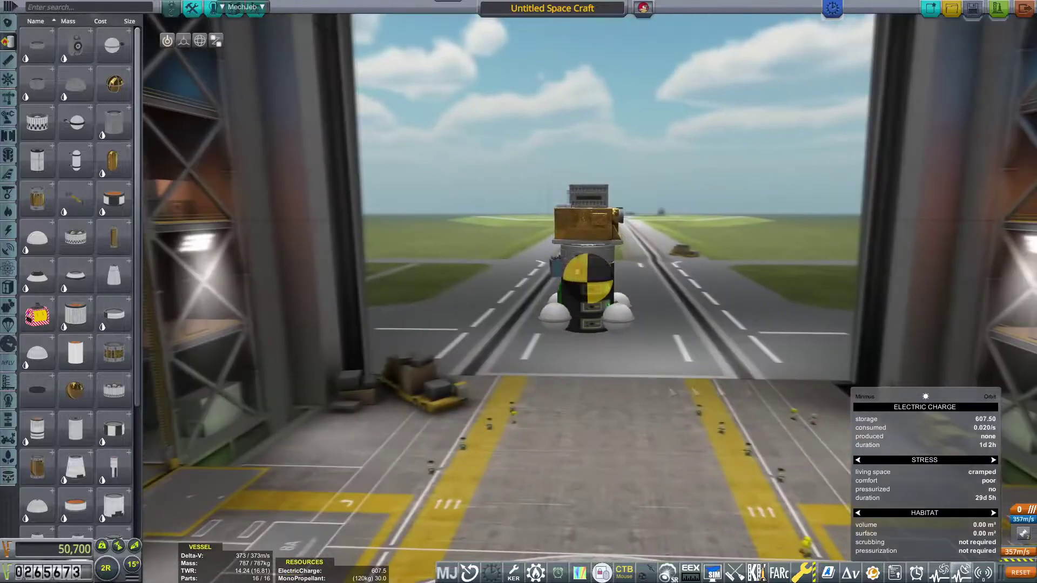
left_click_drag(519, 243, 595, 312)
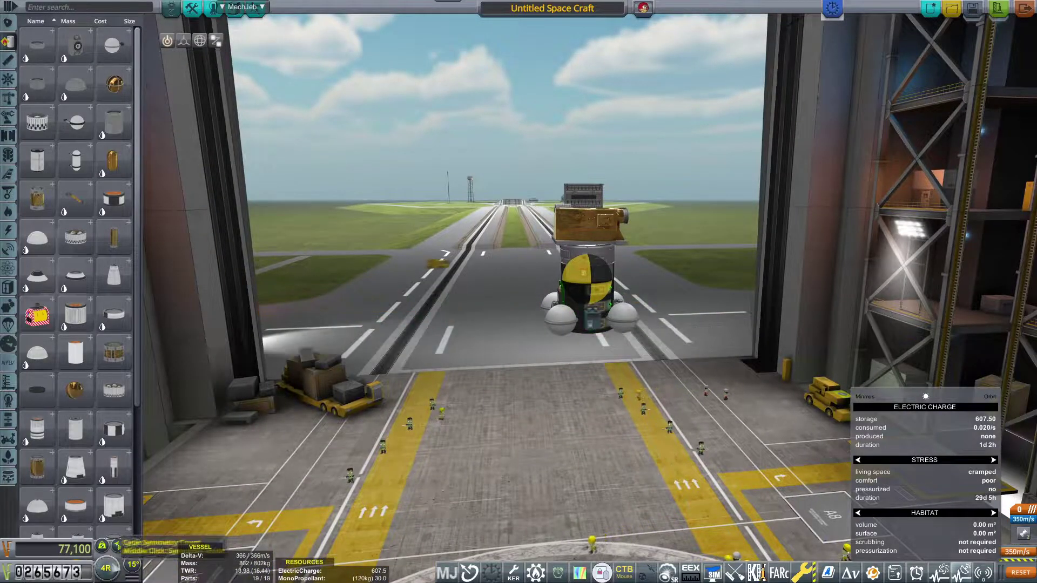
left_click_drag(648, 284, 583, 405)
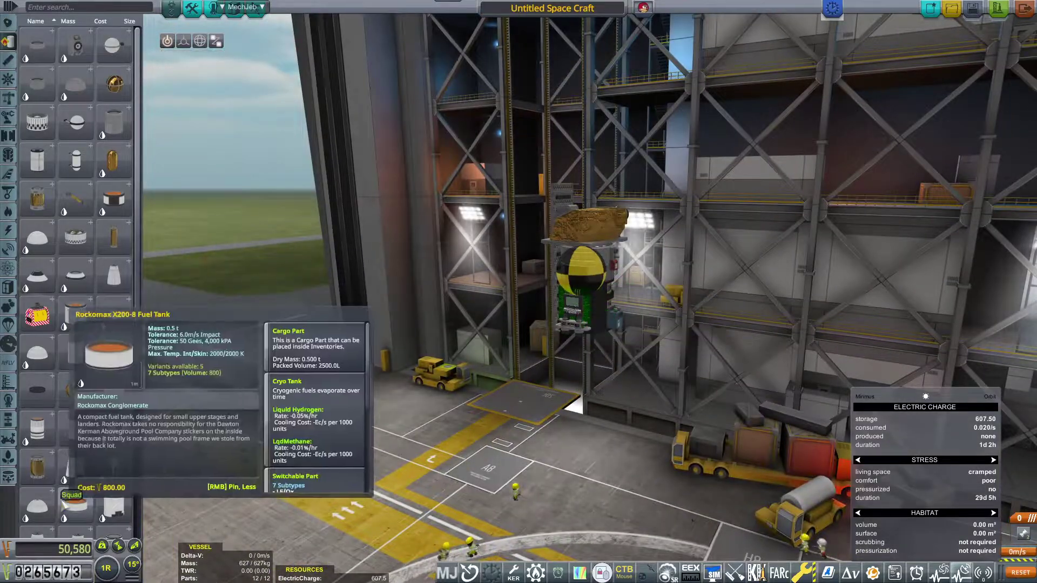
Place four radial spherical monopropellant tanks around the lander and add another part
left_click(598, 328)
left_click_drag(567, 389, 325, 389)
mouse_move(518, 324)
left_mouse_down()
mouse_move(648, 324)
mouse_move(486, 324)
mouse_move(696, 369)
mouse_move(486, 325)
mouse_move(599, 275)
left_mouse_up()
mouse_move(599, 325)
left_mouse_down()
mouse_move(405, 324)
mouse_move(604, 295)
mouse_move(405, 324)
mouse_move(654, 465)
mouse_move(405, 325)
left_mouse_up()
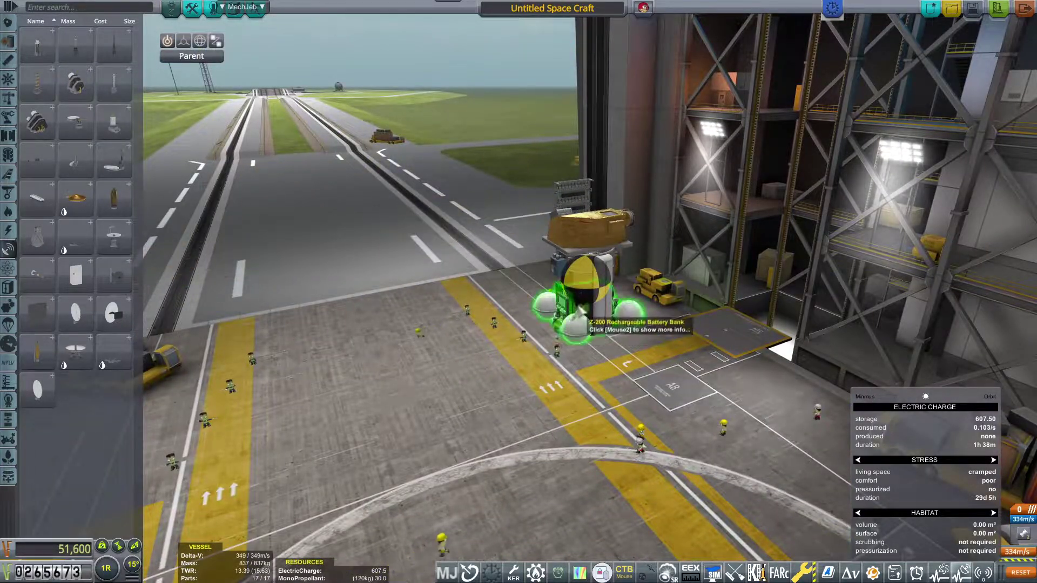
mouse_move(599, 340)
left_mouse_down()
mouse_move(405, 324)
mouse_move(605, 298)
left_mouse_up()
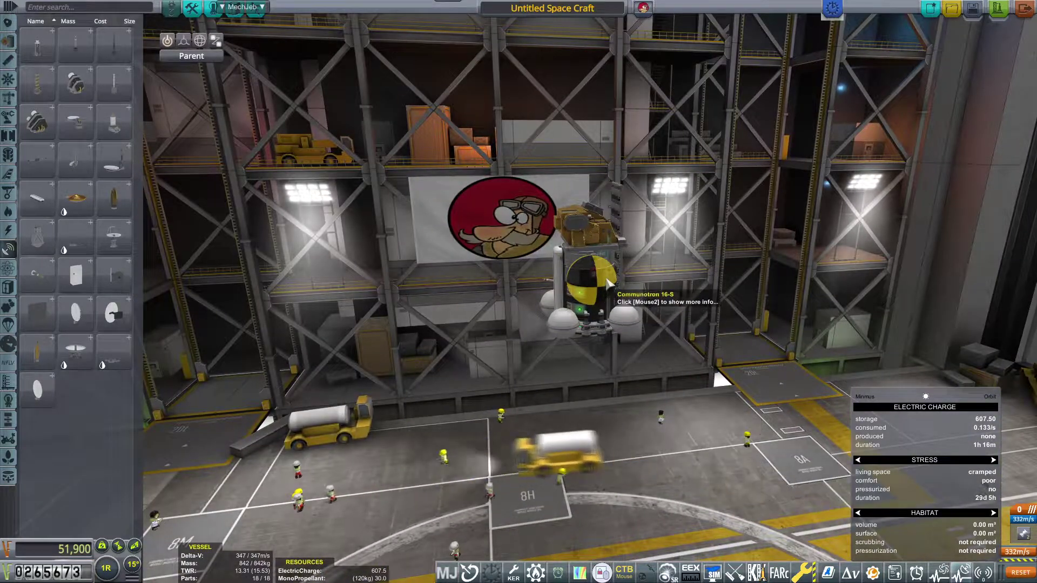
left_click(605, 298)
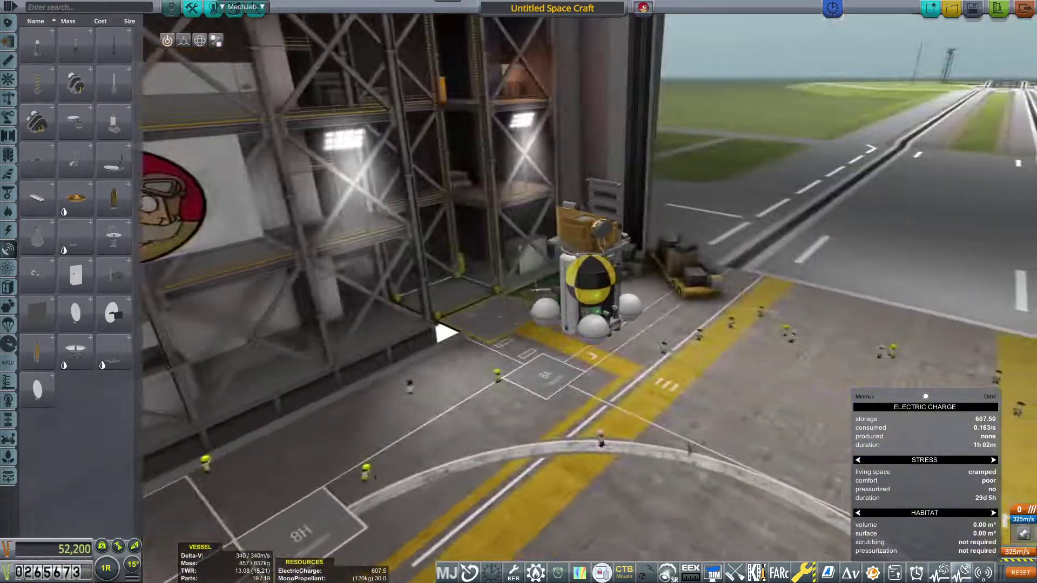
mouse_move(441, 331)
left_mouse_down()
mouse_move(681, 333)
mouse_move(344, 399)
left_mouse_up()
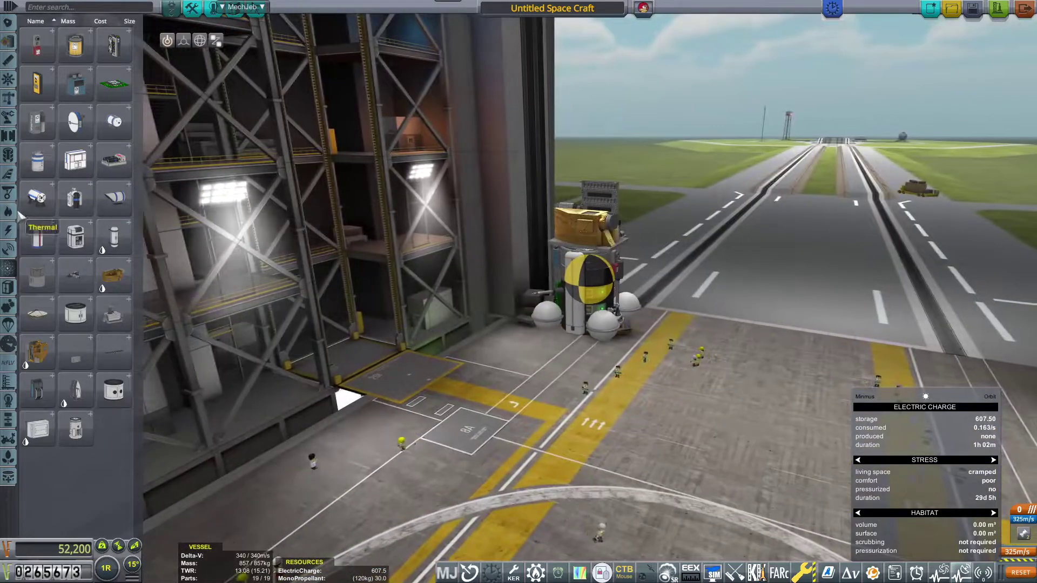
left_click(9, 231)
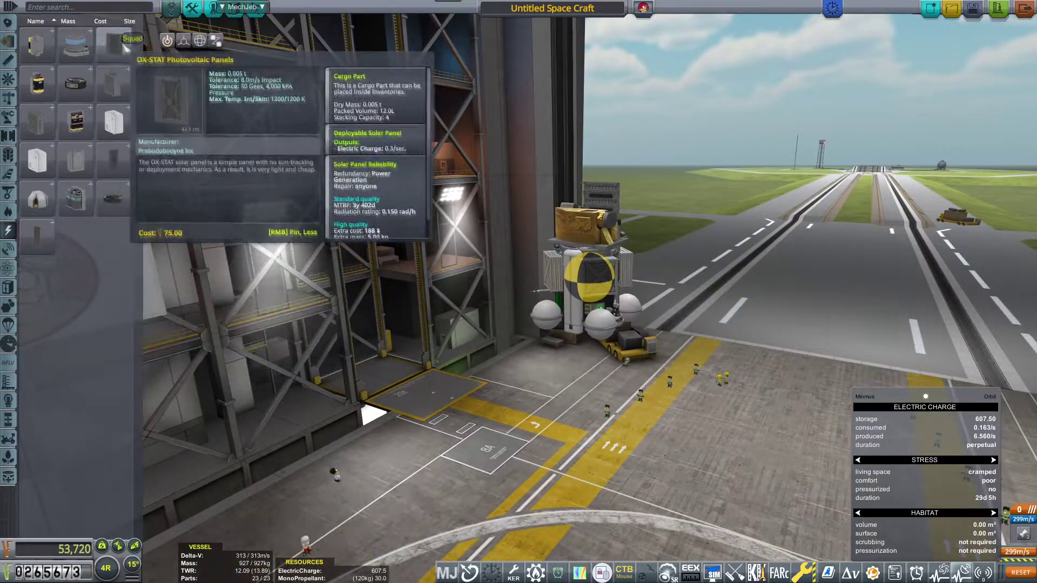
Attach OX-STAT solar panels radially to the probe's sides
left_click(40, 235)
left_click_drag(580, 379, 324, 373)
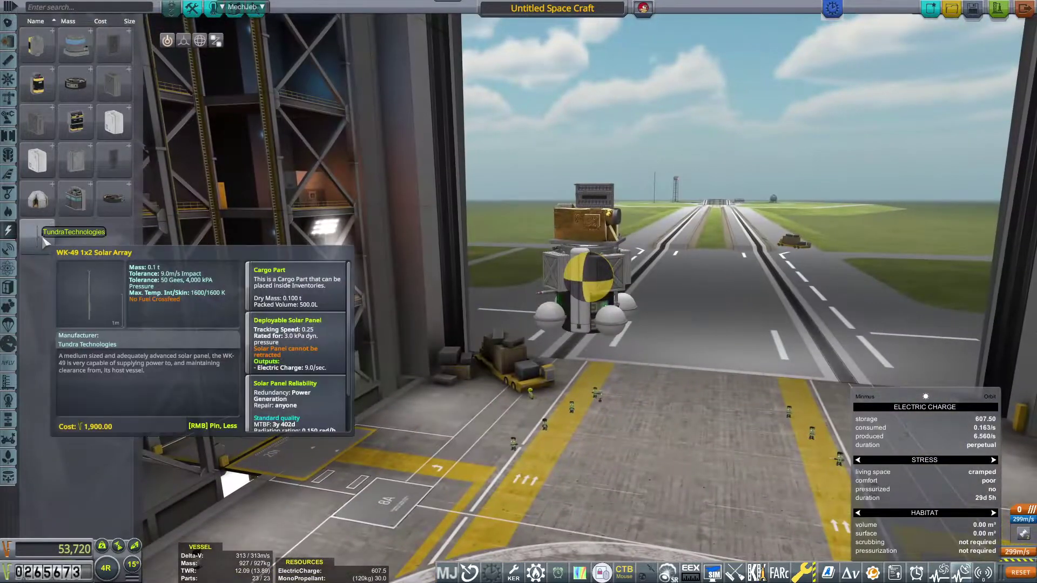
left_click_drag(649, 364, 325, 364)
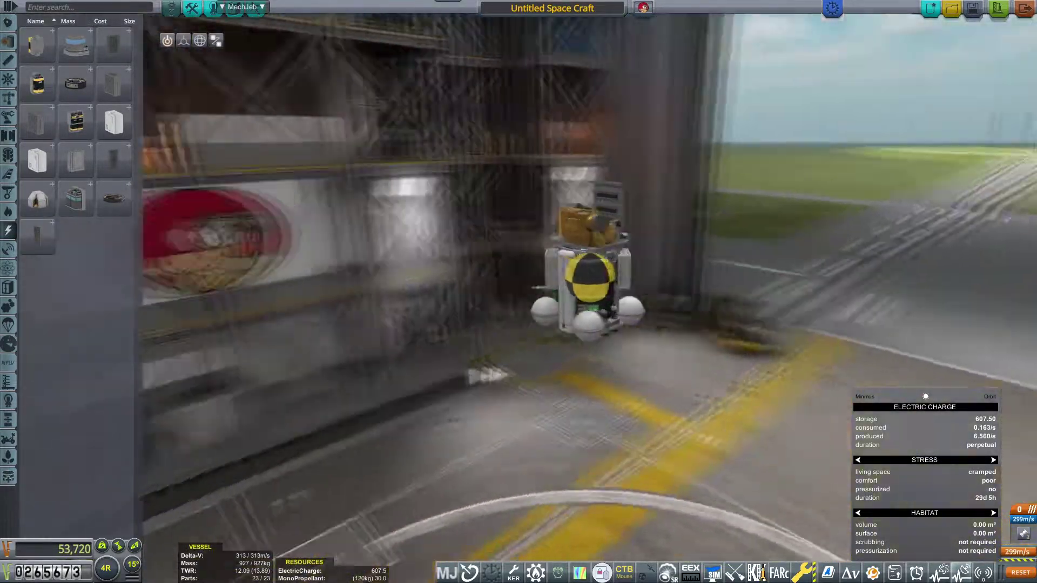
left_click_drag(648, 365, 324, 364)
left_click_drag(648, 365, 324, 365)
left_click_drag(648, 324, 406, 324)
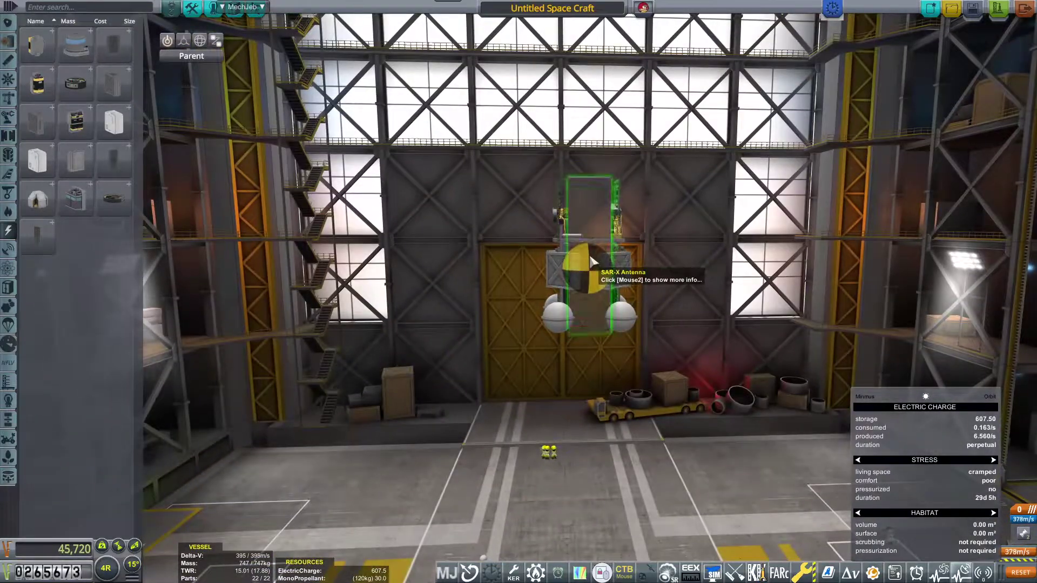
left_click_drag(648, 364, 405, 243)
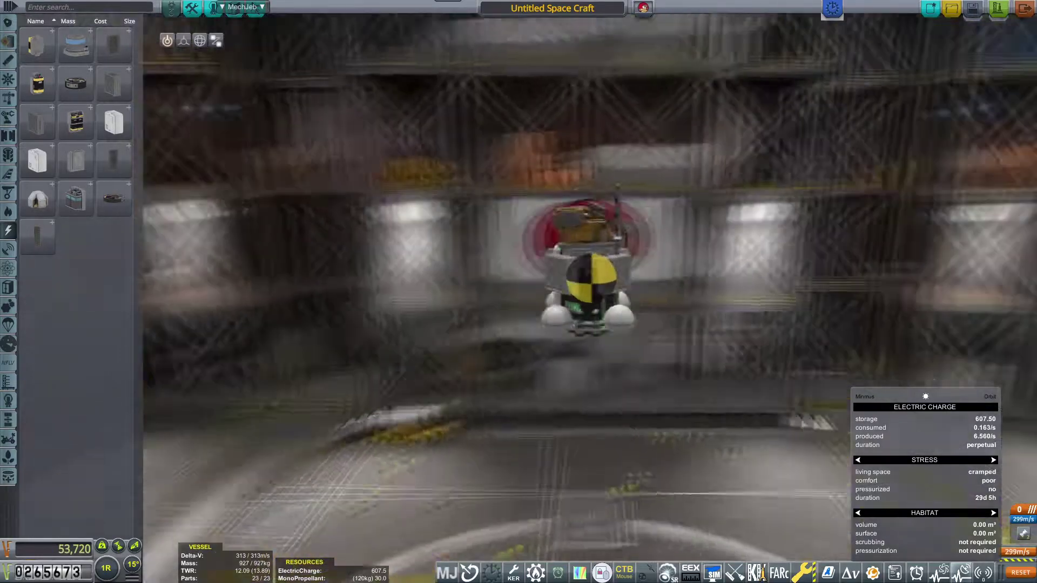
mouse_move(648, 325)
left_mouse_down()
mouse_move(405, 324)
mouse_move(202, 95)
left_mouse_up()
Offset the scanner part to sit near the top of the probe
left_click(581, 218)
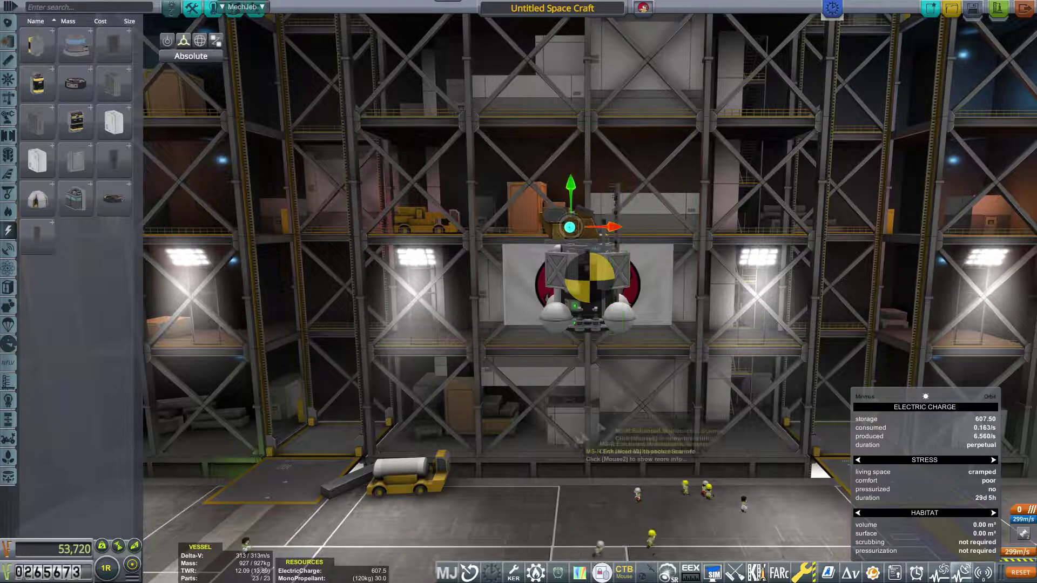
left_click_drag(729, 324, 325, 325)
left_click_drag(728, 324, 324, 324)
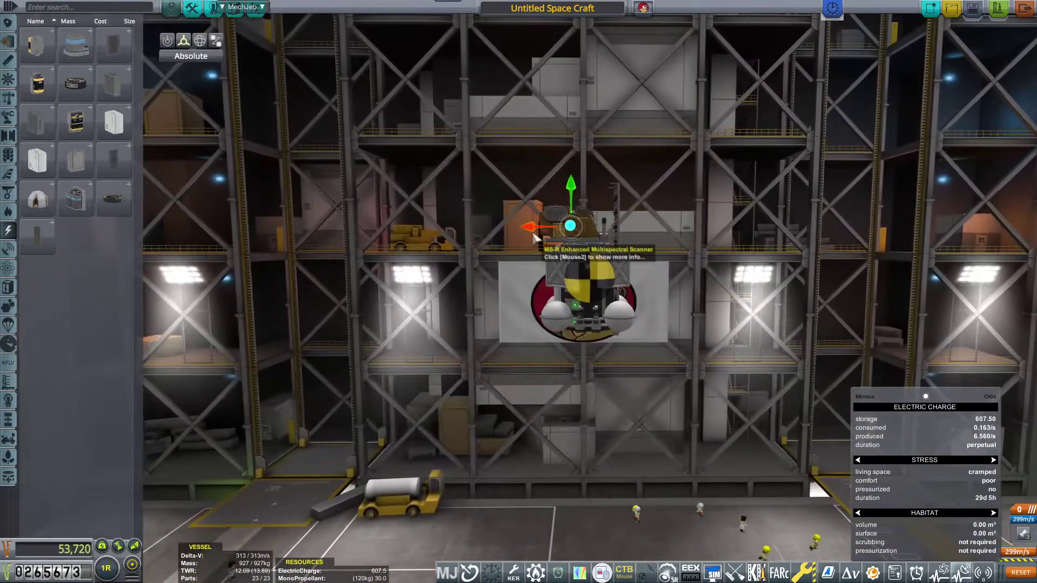
left_click_drag(729, 324, 324, 324)
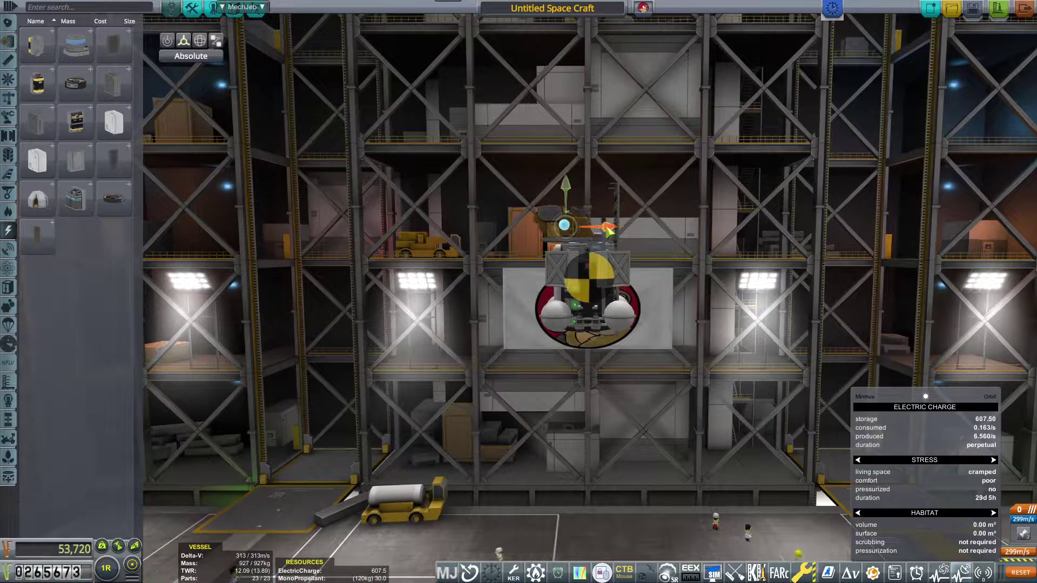
left_click_drag(729, 283, 590, 18)
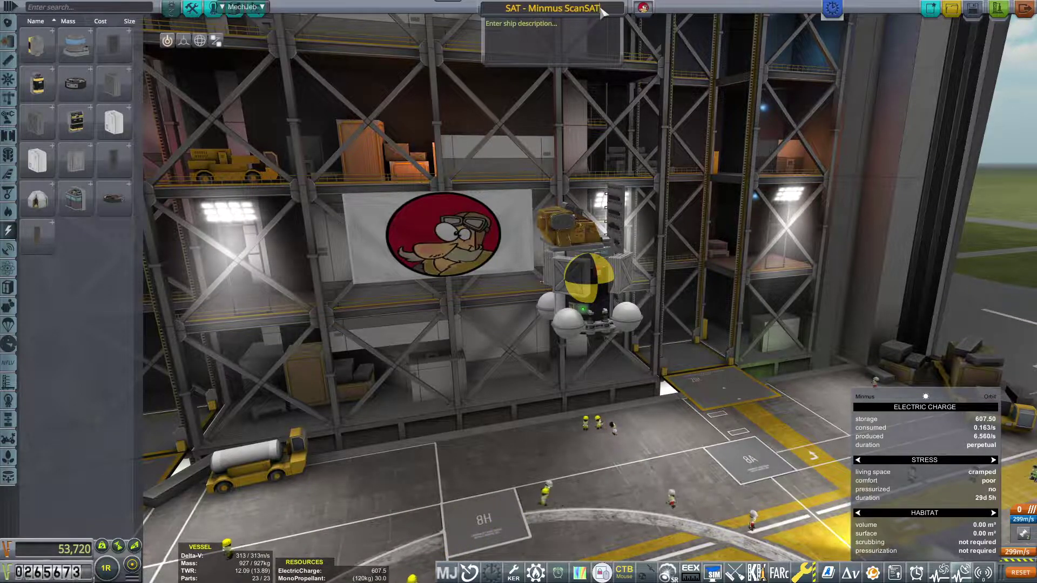
Name the craft 'SAT - Minmus ScanSAT Probe' and raise the probe core onto the body
left_click_drag(729, 308, 405, 308)
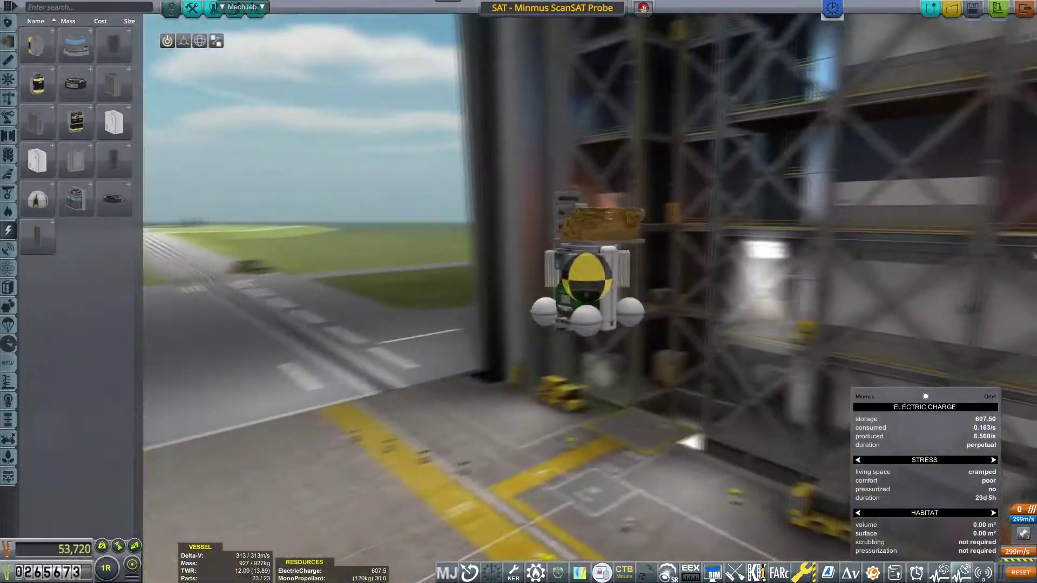
left_click_drag(729, 307, 405, 308)
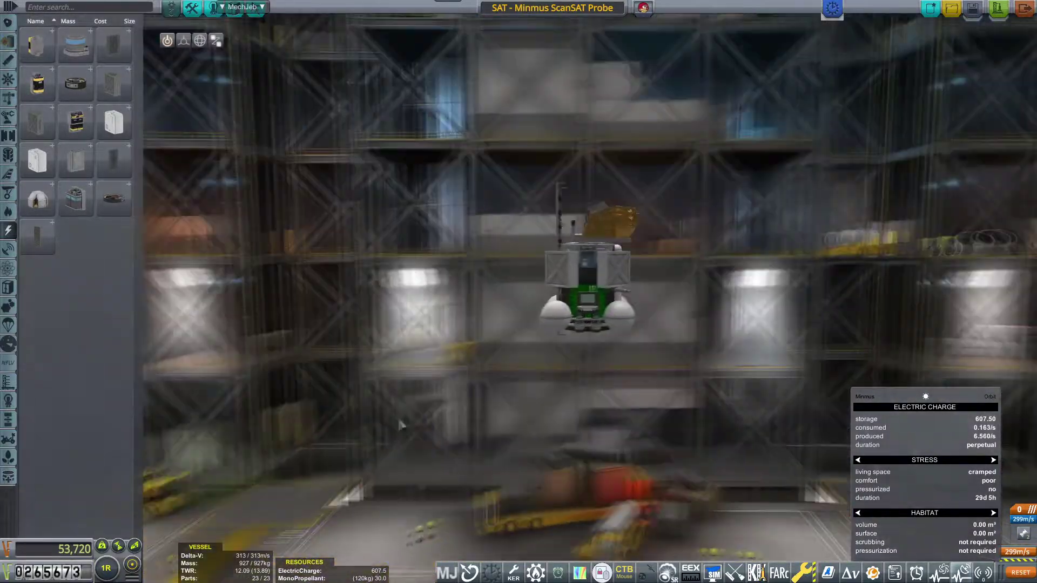
scroll(534, 324, "up", 3)
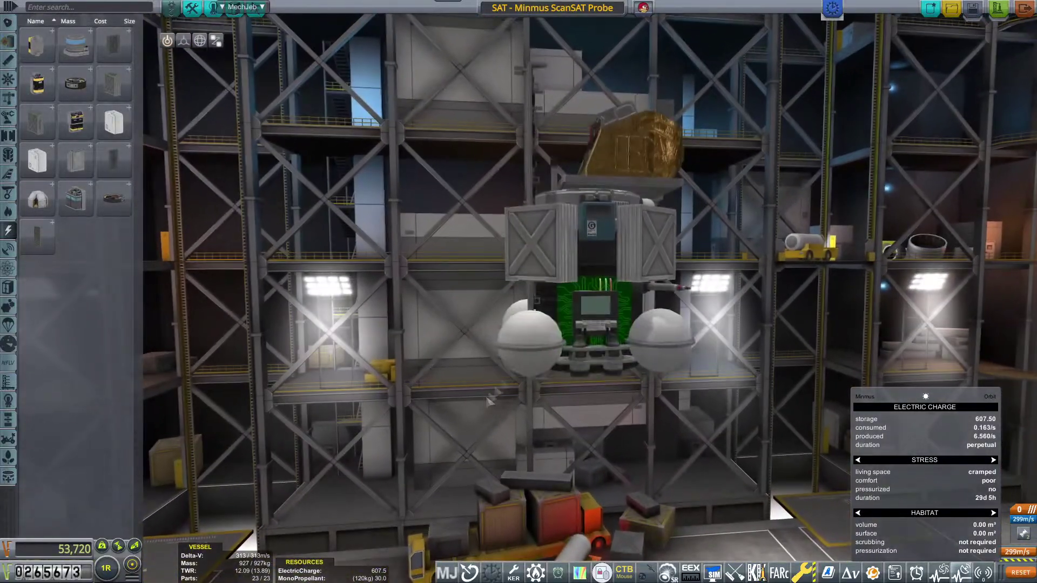
left_click(597, 320)
left_click(596, 277)
left_click_drag(280, 399, 334, 448)
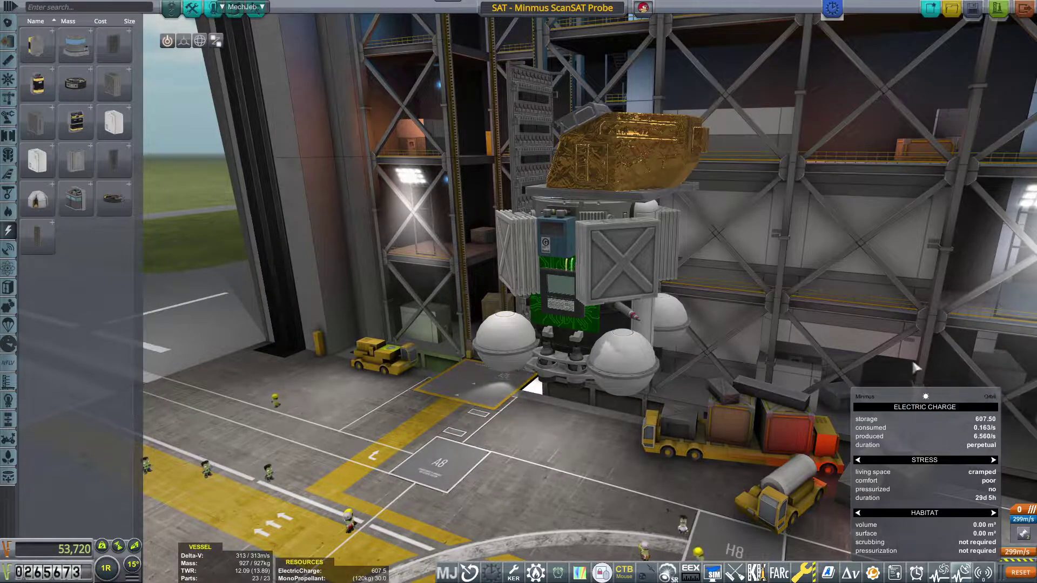
Retract the DTS-M1 antenna boom and review the SAR-X, DTS-M1 and multispectral scanner settings
right_click(664, 324)
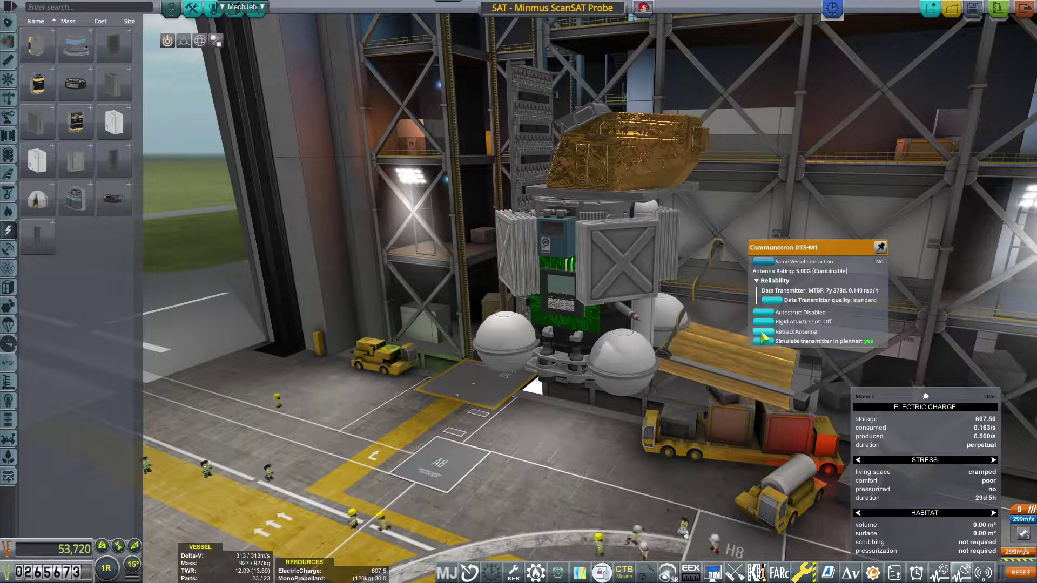
left_click(765, 331)
right_click(616, 162)
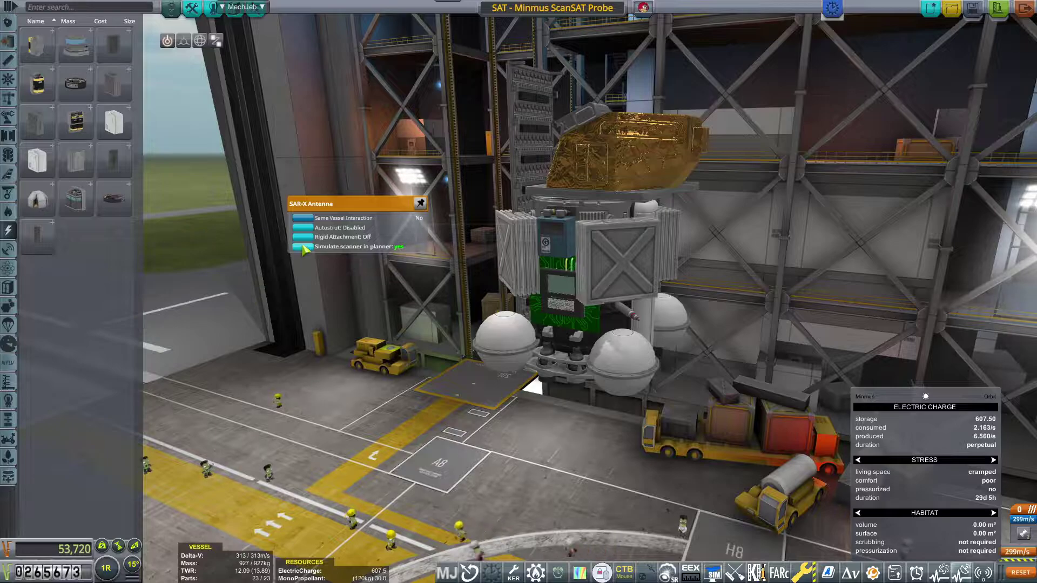
right_click(664, 324)
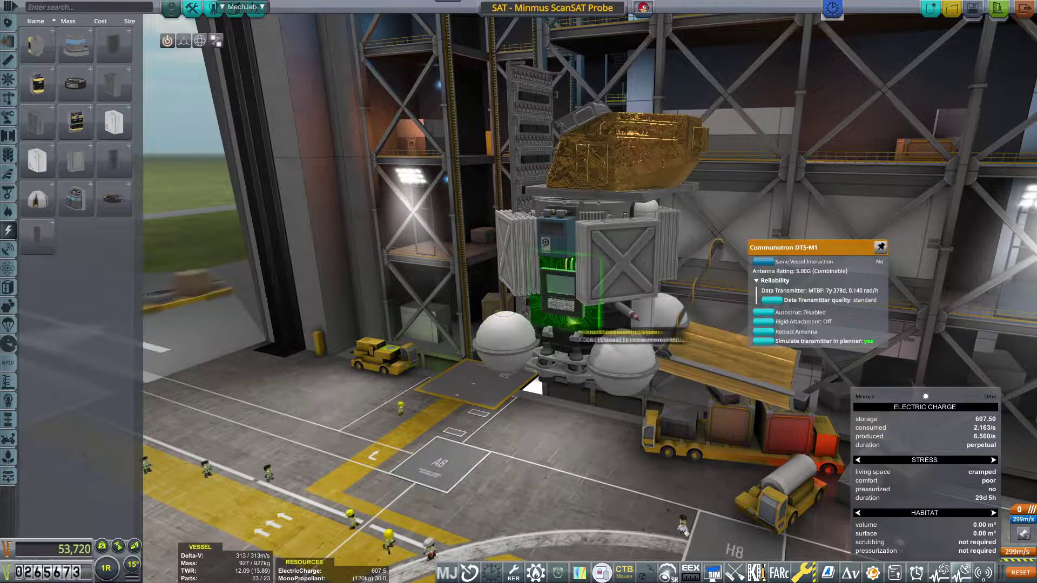
right_click(656, 219)
Check the GRAVMAX detector and scanner settings, and turn off the SAR-X's 'Simulate scanner in planner'
left_click_drag(535, 389, 580, 243)
right_click(579, 217)
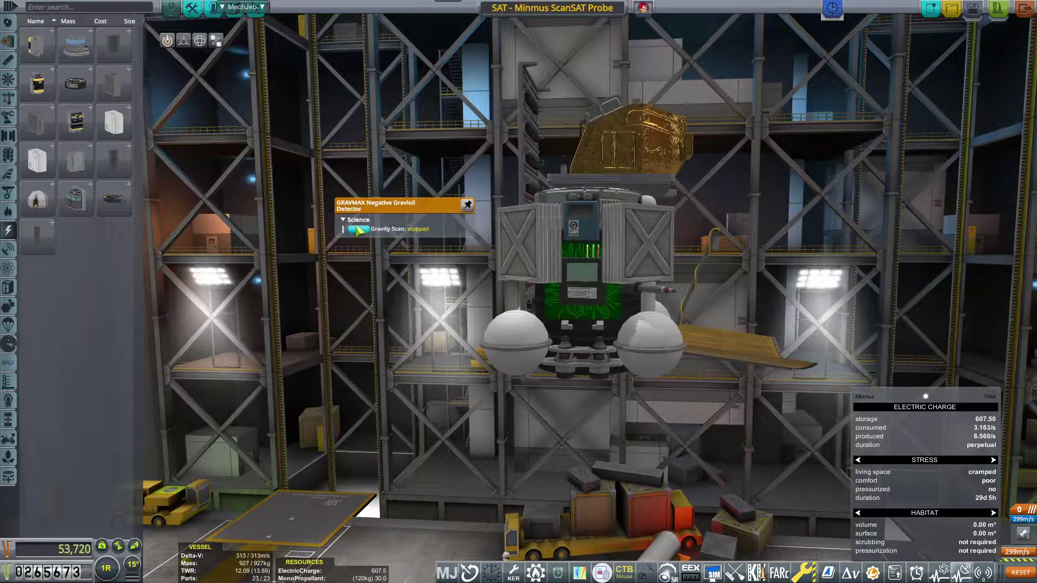
right_click(744, 348)
left_click_drag(656, 348, 616, 203)
right_click(615, 130)
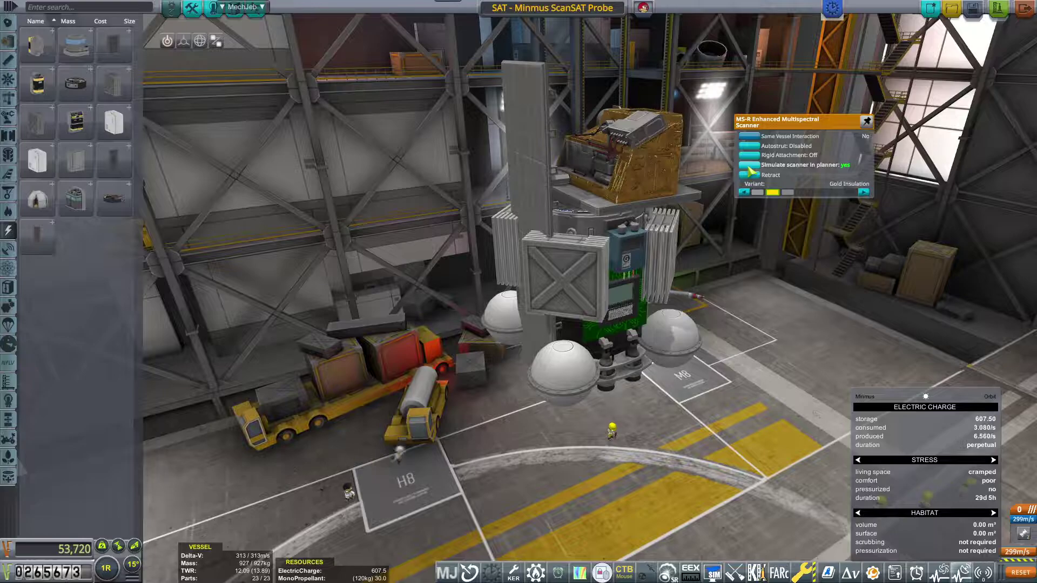
right_click(519, 137)
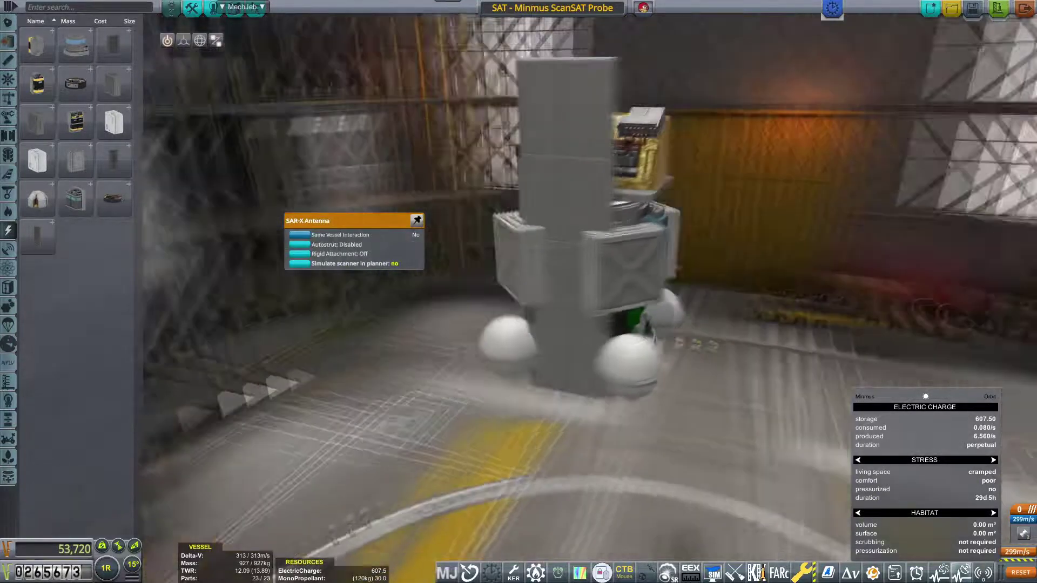
mouse_move(421, 274)
left_mouse_down()
mouse_move(567, 243)
mouse_move(405, 284)
left_mouse_up()
Map the Communotron 16 toggle, OX-4L panel extend and DTS-M1 toggle to Custom01–03
key("ctrl")
left_click_drag(567, 243, 405, 283)
left_click(649, 300)
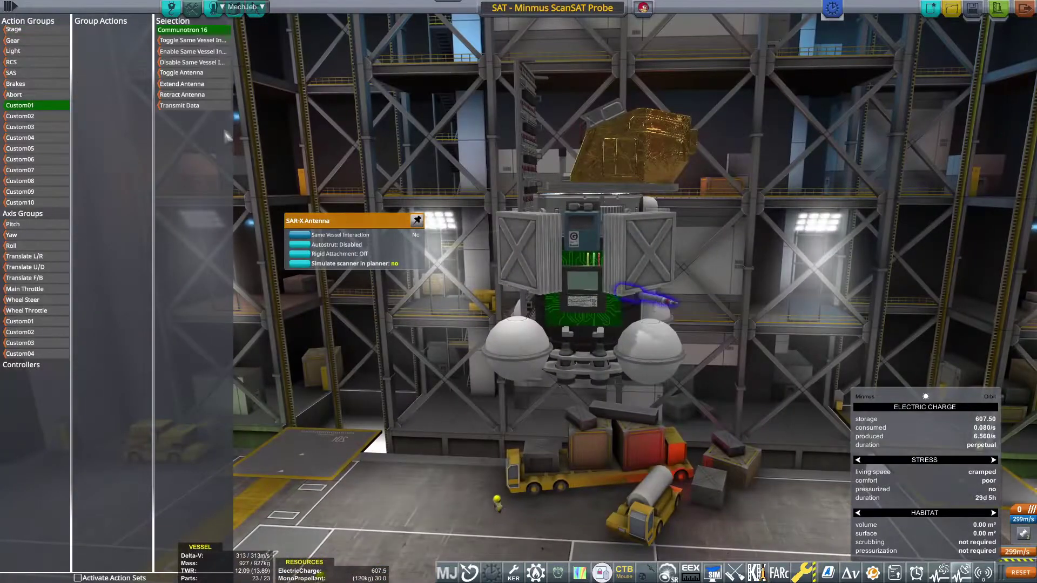
left_click(639, 251)
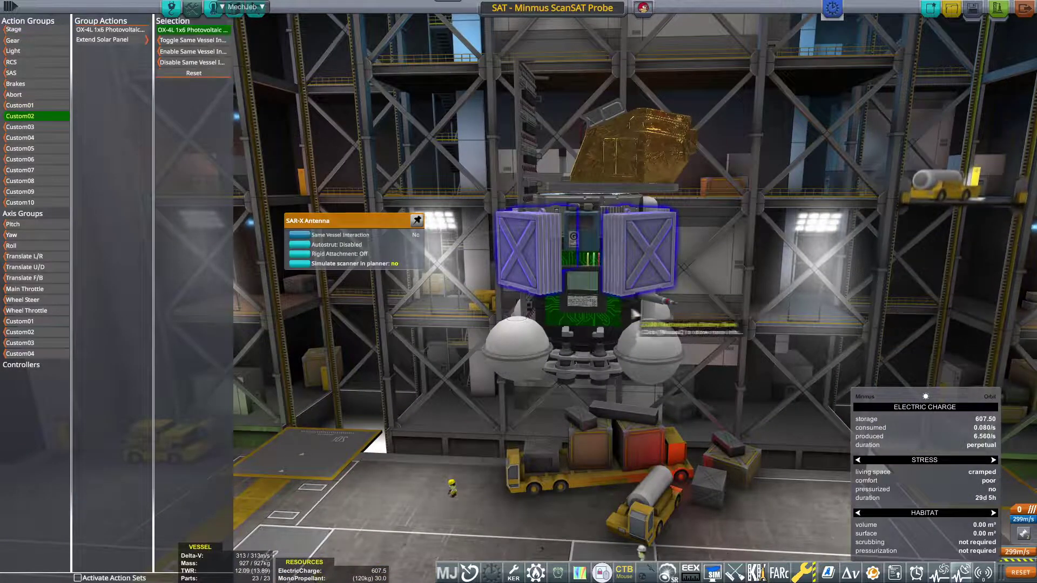
left_click_drag(486, 324, 324, 323)
left_click(545, 267)
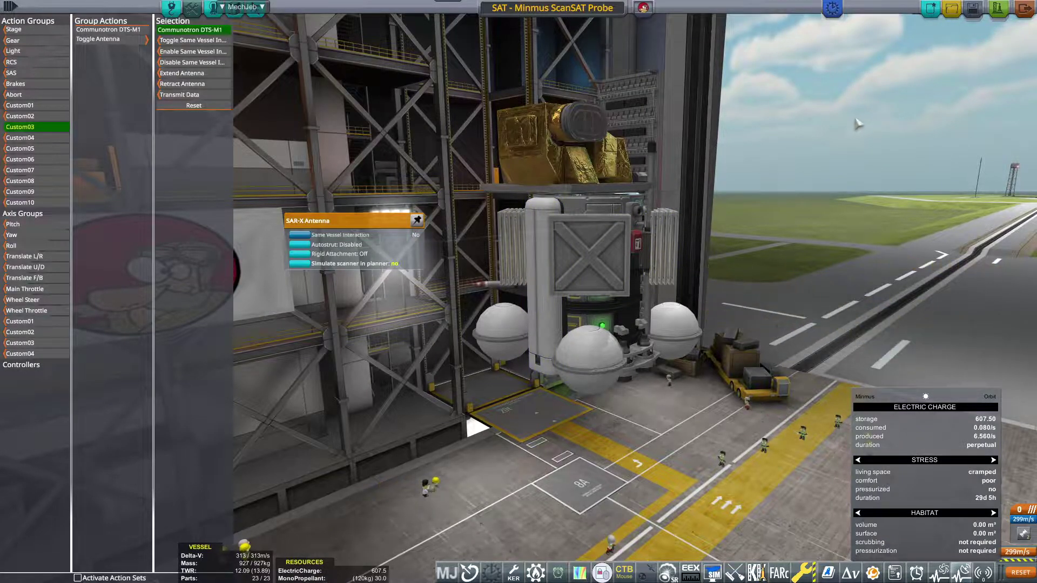
left_click(172, 10)
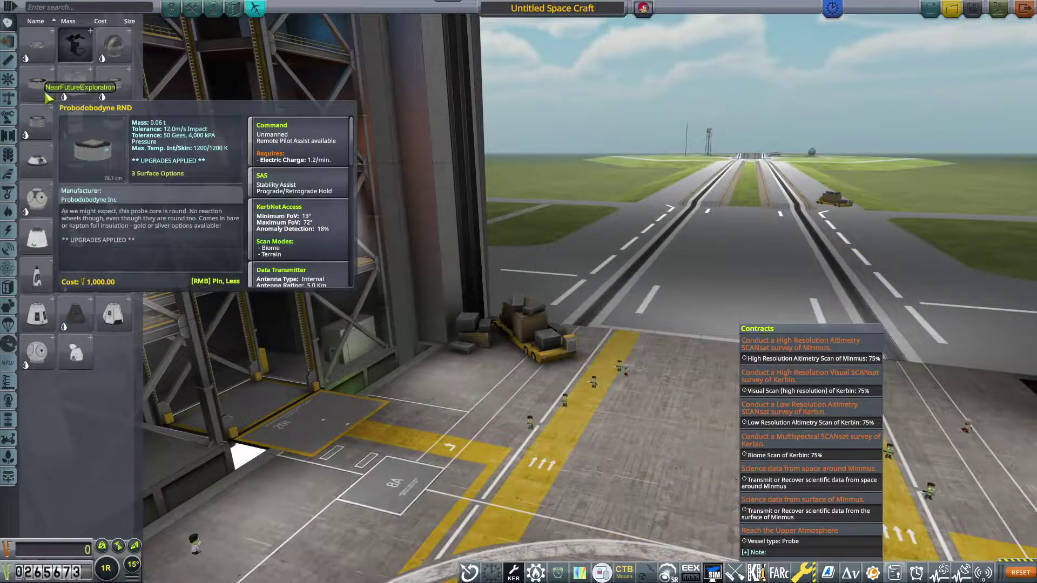
Start a new craft with a probe core root and a reaction wheel beneath it
left_click(48, 96)
left_click(10, 48)
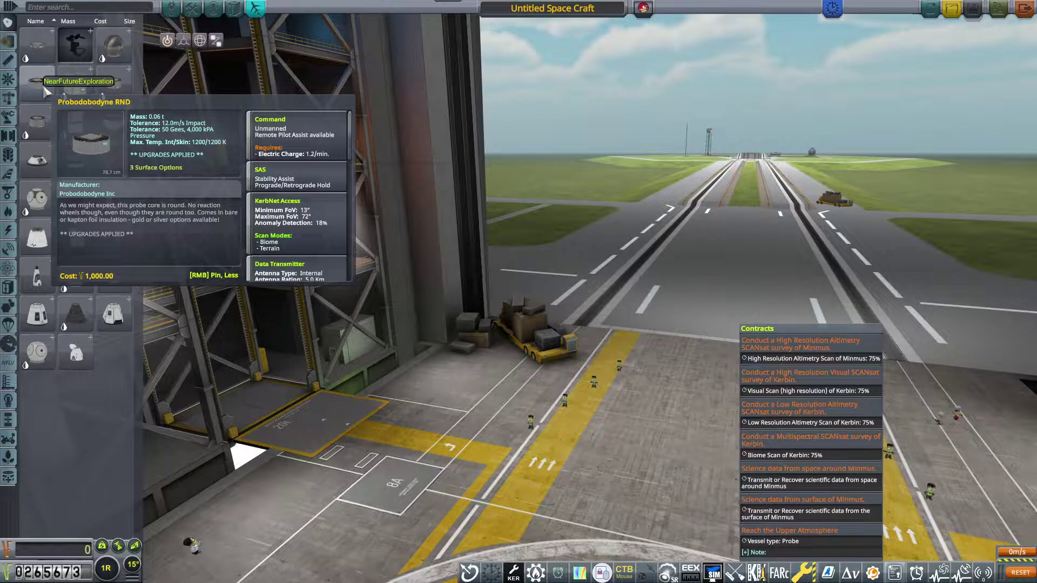
left_click(47, 91)
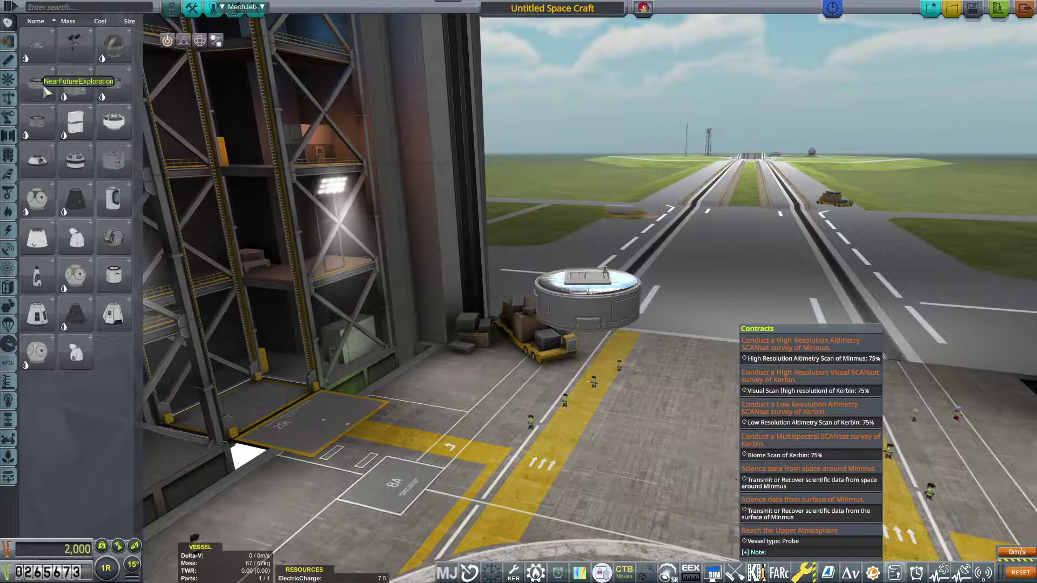
left_click(11, 60)
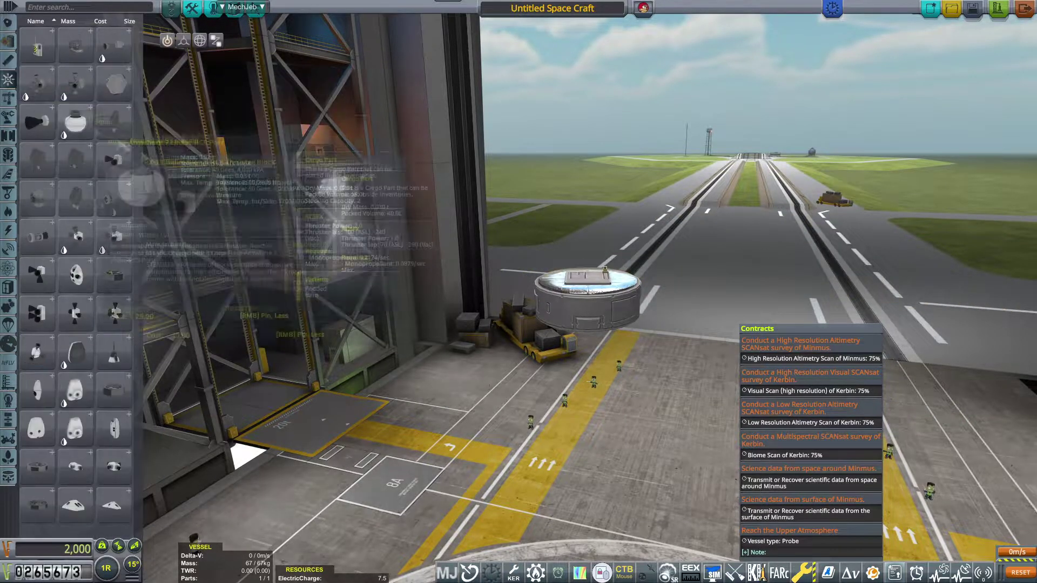
left_click(113, 389)
left_click(587, 323)
Add Z-100 batteries around the core with 4x radial symmetry
left_click(593, 354)
mouse_move(37, 50)
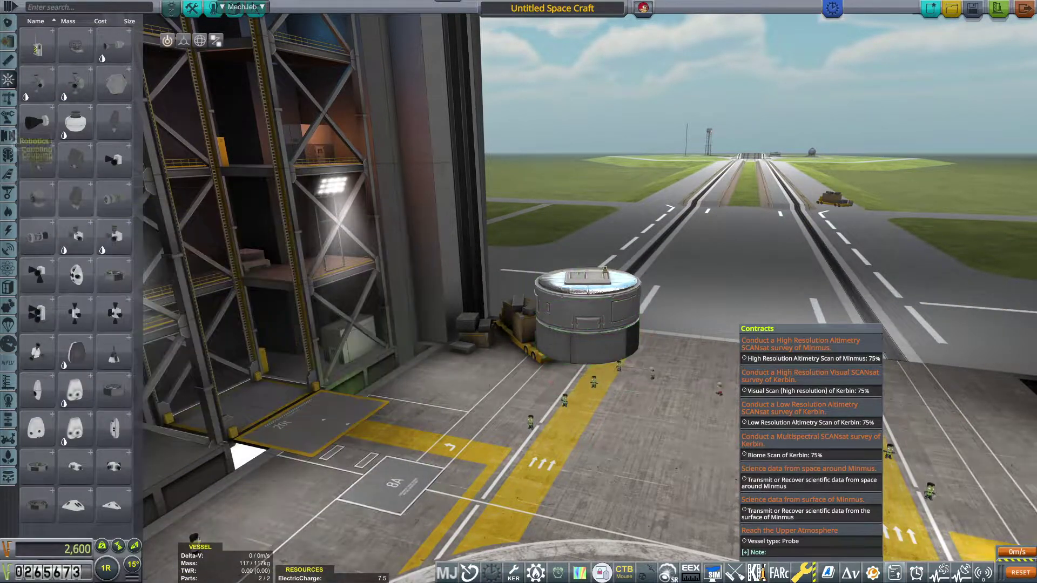
left_click(10, 211)
left_click(36, 81)
left_click(574, 325)
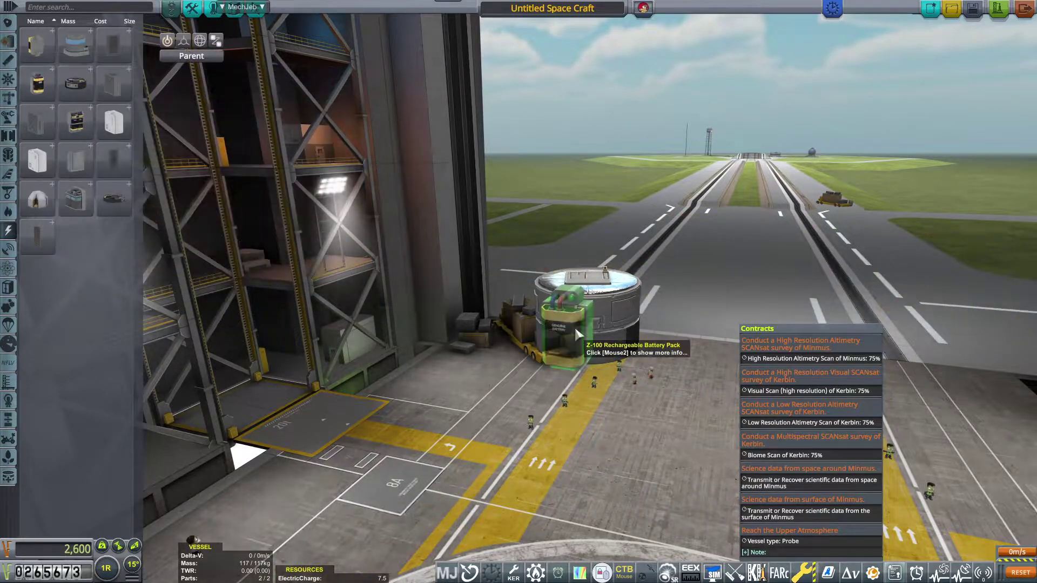
left_click(106, 570)
left_click(563, 324)
left_click(567, 324)
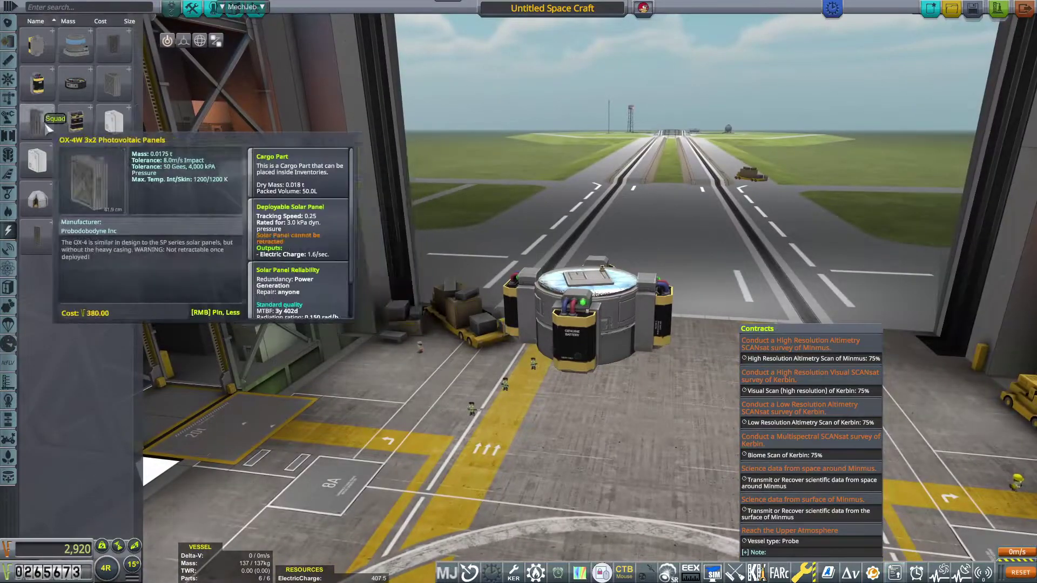
right_click(568, 365)
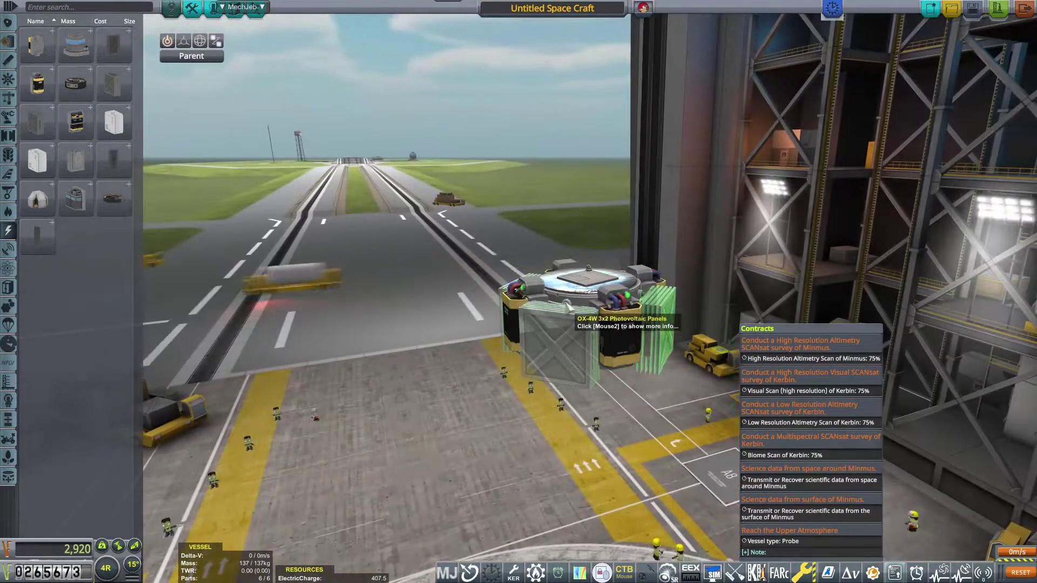
left_click(584, 324)
Attach OX-4W photovoltaic panels to the craft
left_click(105, 569)
left_click(559, 340)
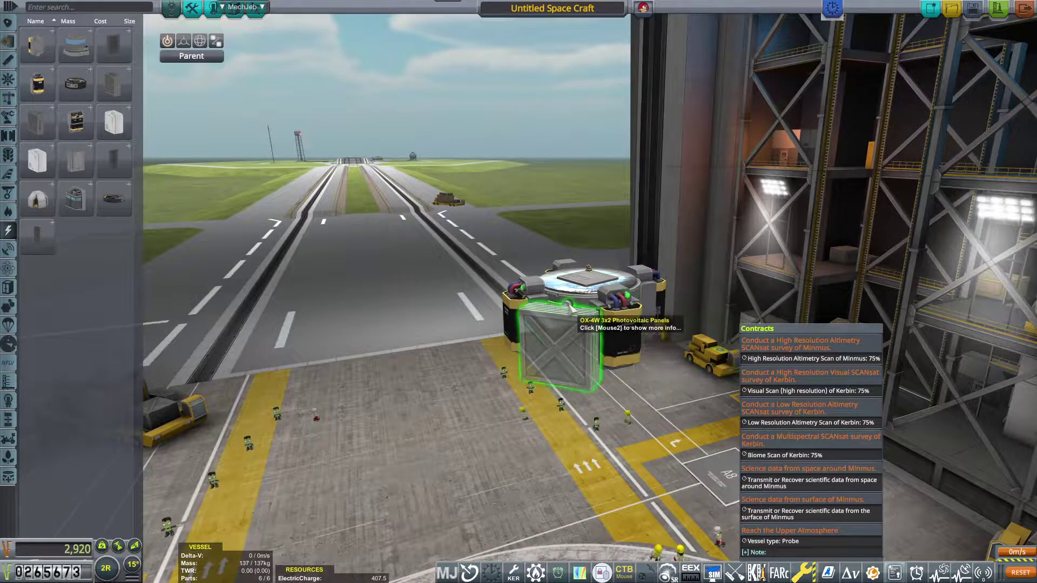
left_click(571, 304)
right_click(567, 324)
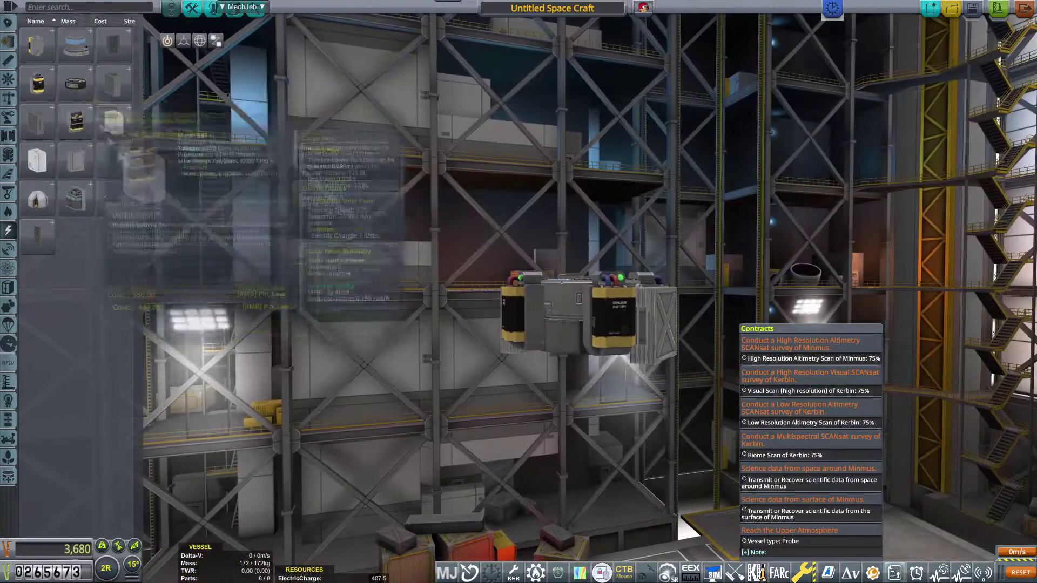
Add a fuel tank with an Ant engine below and show Δv Tools for Minmus vacuum
left_click_drag(530, 464, 567, 453)
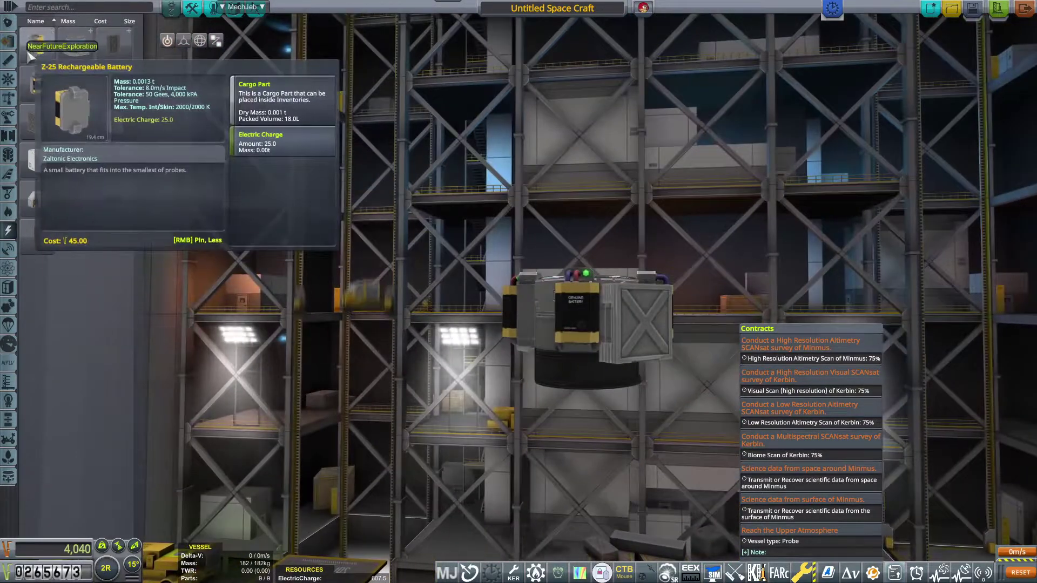
left_click(9, 174)
left_click(75, 163)
left_click(551, 438)
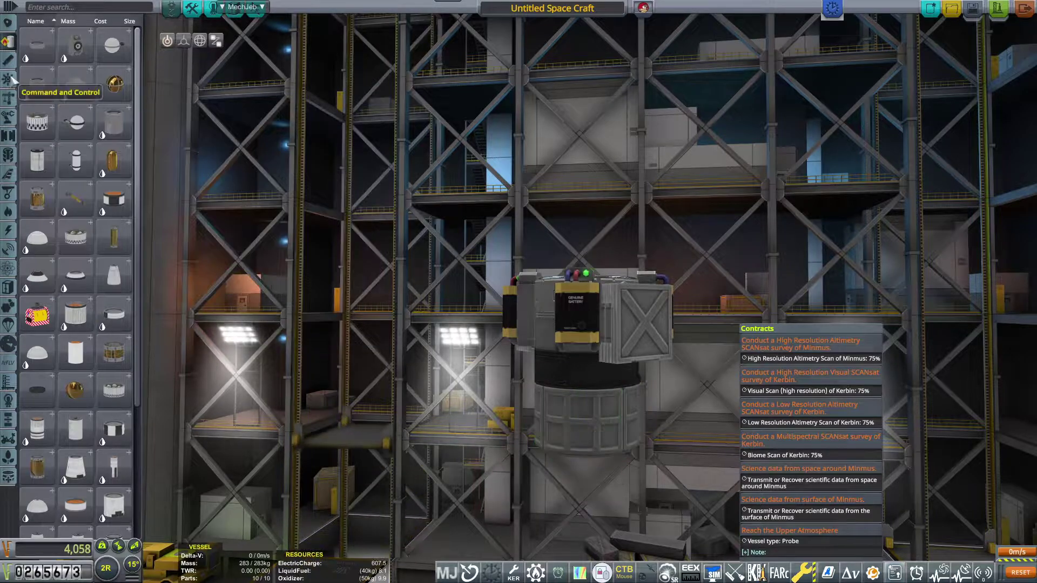
left_click(113, 157)
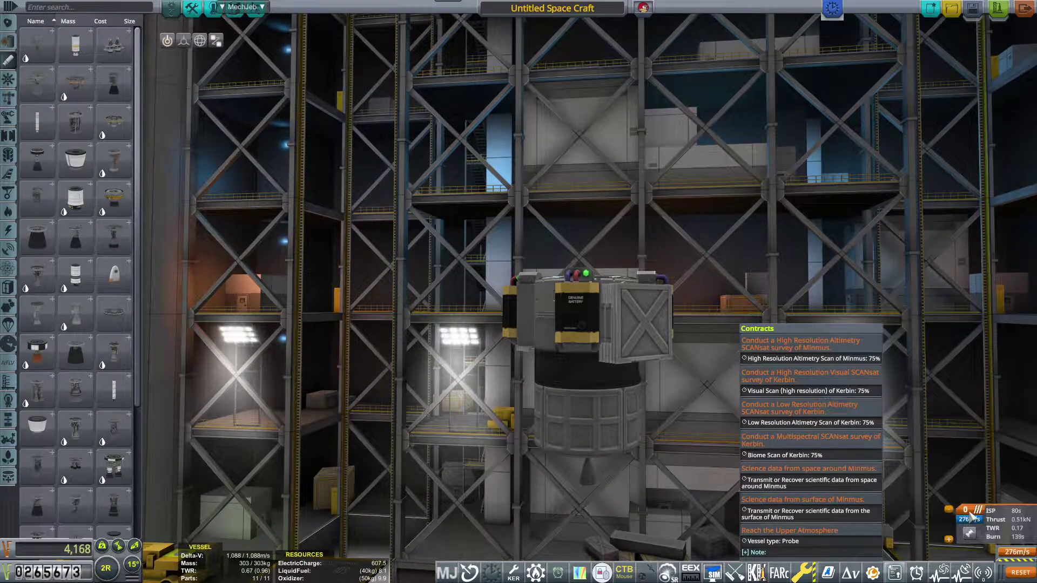
left_click(973, 516)
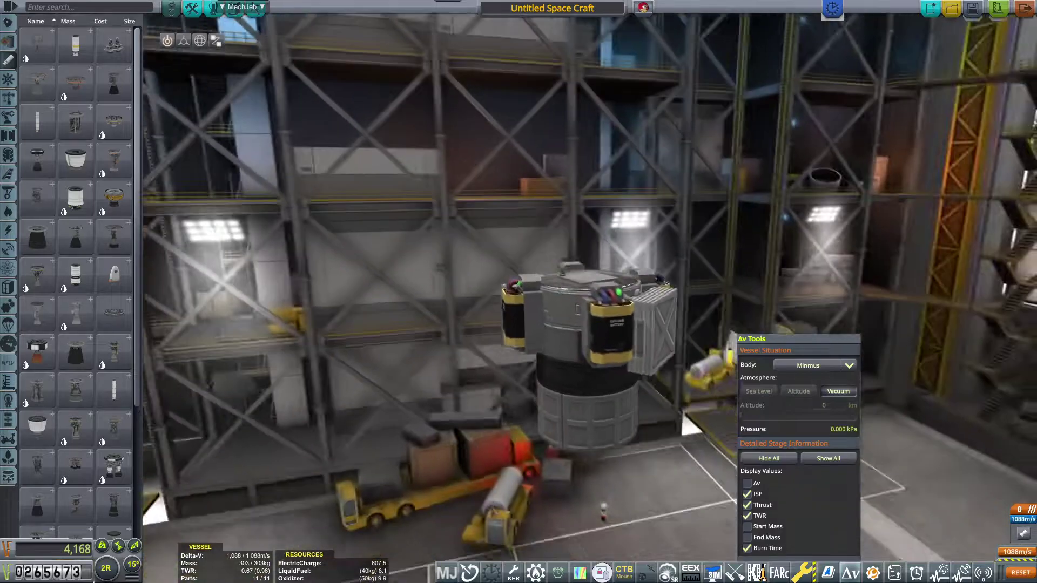
left_click_drag(518, 405, 324, 244)
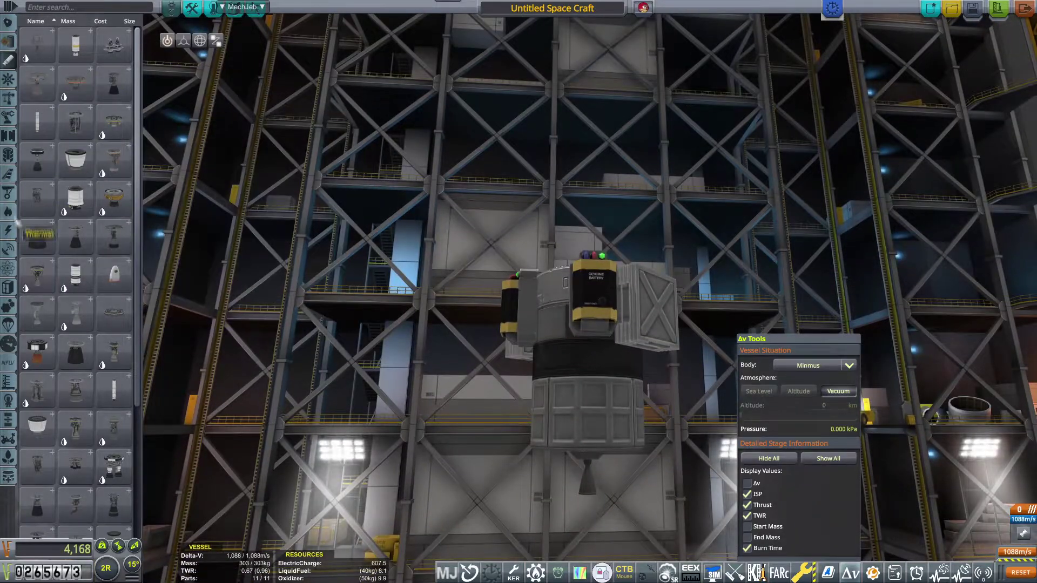
Attach science instruments, a Kerbal Engineering System and an antenna around the tank
left_click(17, 226)
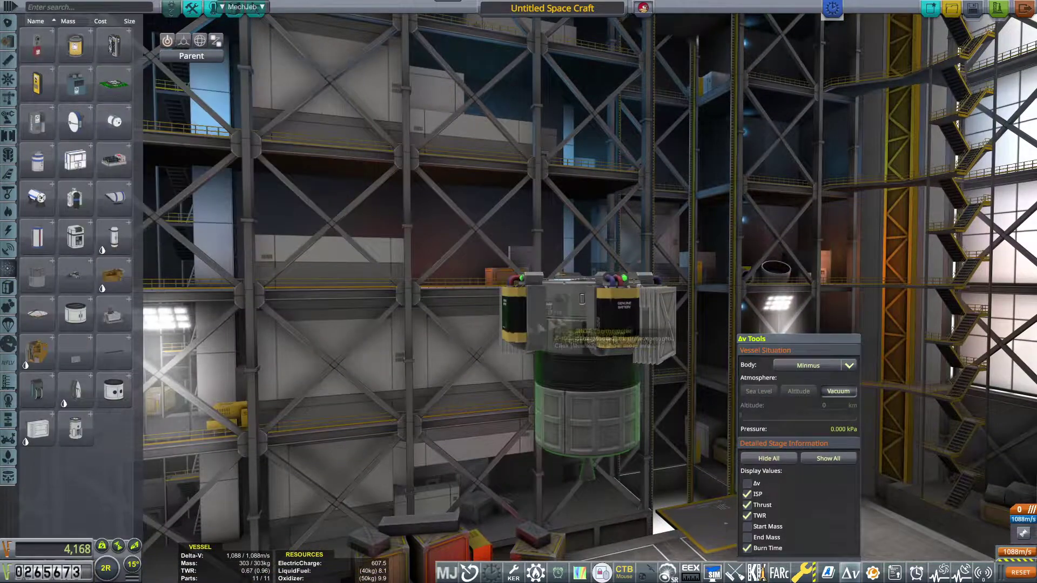
left_click(75, 199)
left_click(589, 324)
left_click_drag(518, 446, 324, 445)
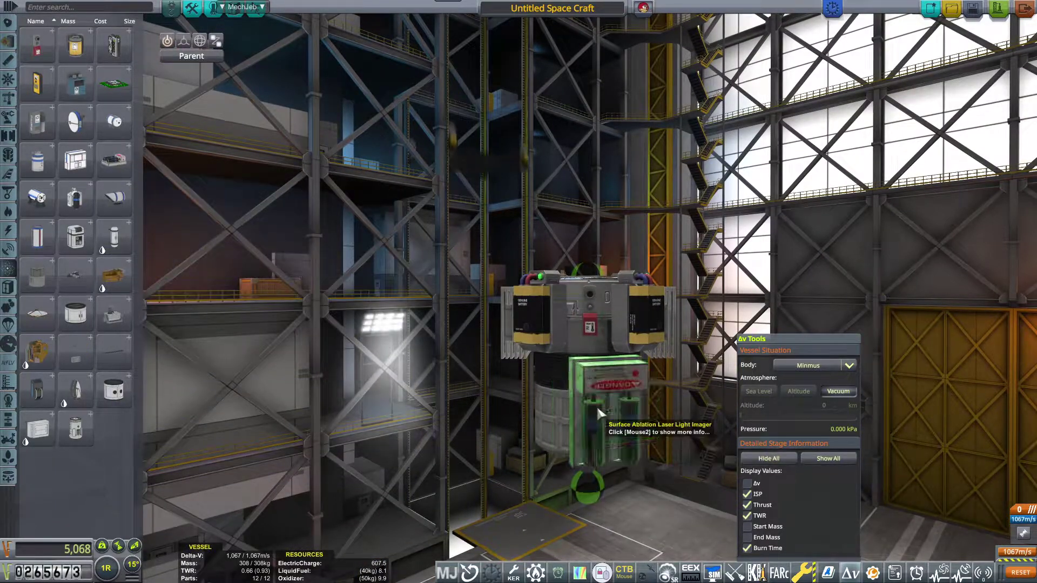
left_click(592, 405)
left_click_drag(592, 405, 324, 405)
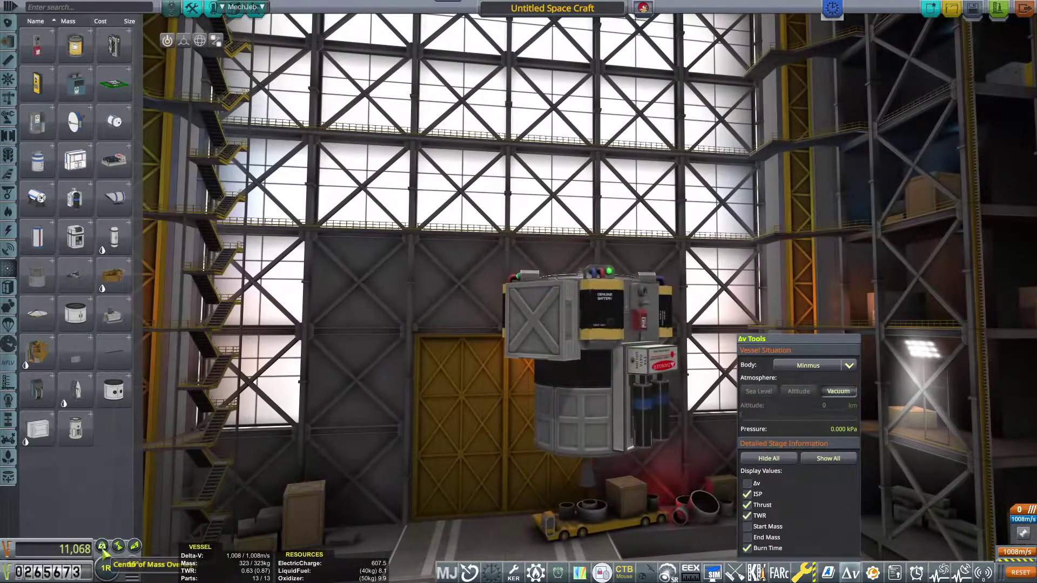
mouse_move(601, 406)
left_mouse_down()
mouse_move(601, 294)
mouse_move(601, 421)
left_mouse_up()
left_click(584, 406)
mouse_move(583, 365)
left_mouse_down()
mouse_move(405, 364)
mouse_move(324, 405)
left_mouse_up()
scroll(81, 202, "down", 5)
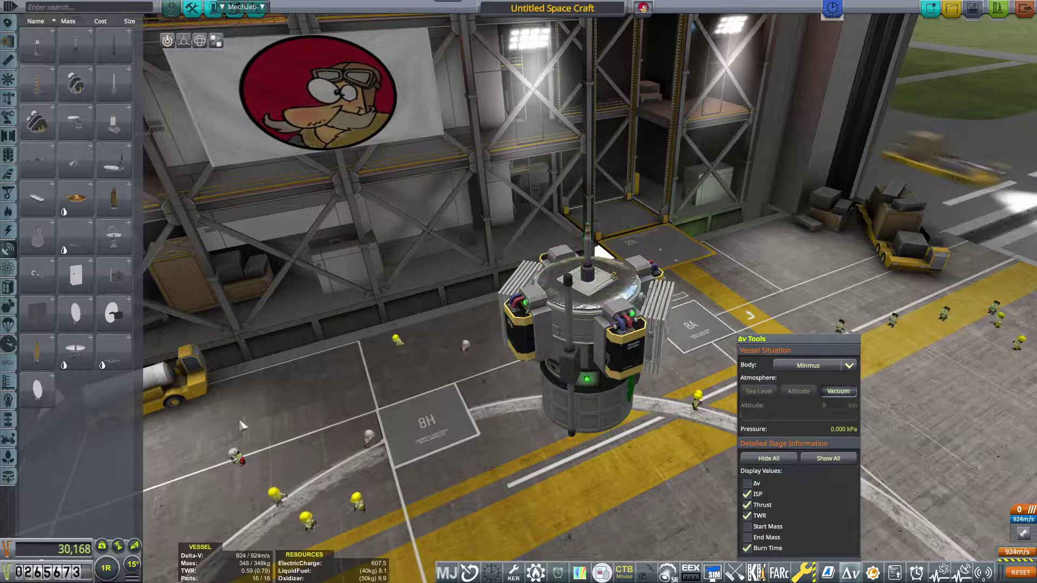
Attach the Communotron DTS-M1 antenna to the side of the lander
left_click_drag(601, 253, 600, 405)
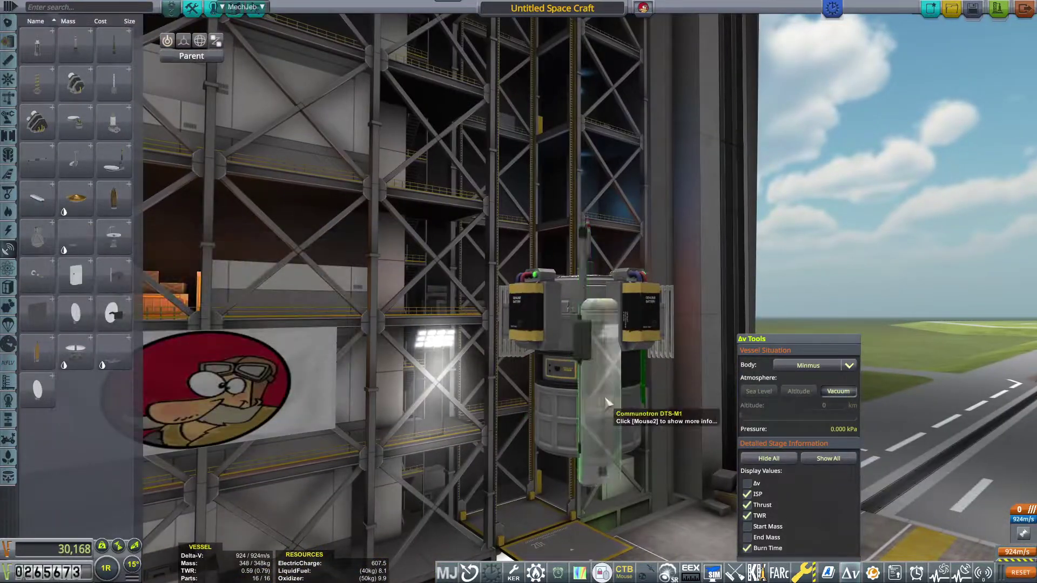
left_click(601, 397)
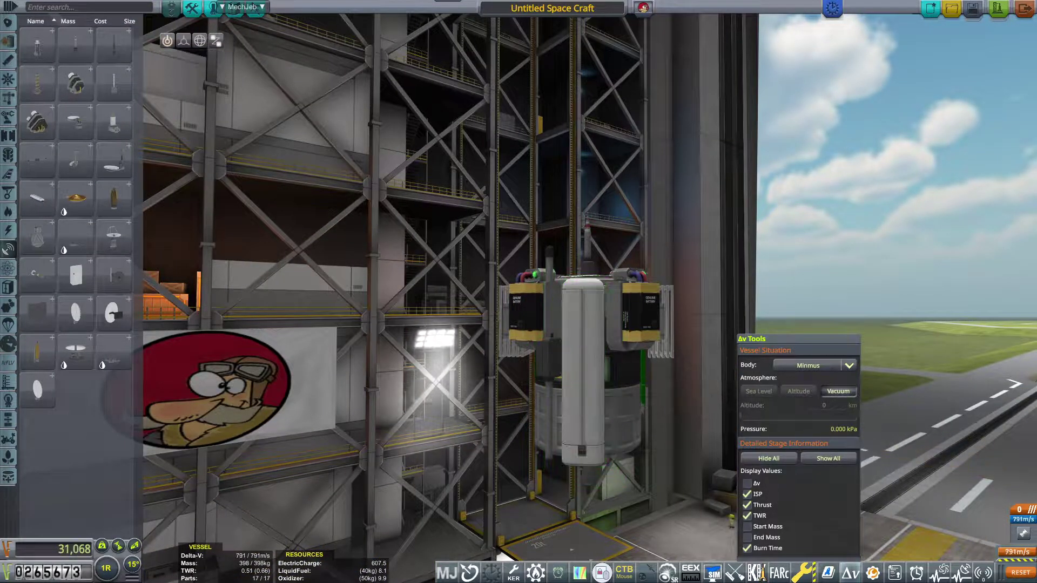
left_click_drag(602, 397, 243, 325)
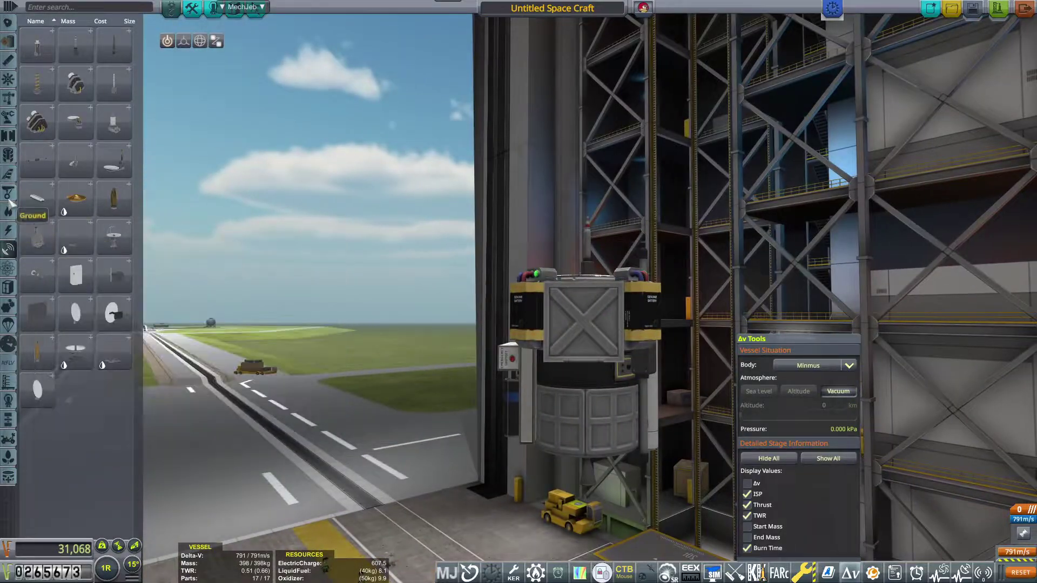
Add LT-9 Nano Landing Legs, check their suspension menu, and open Action Groups
left_click(12, 200)
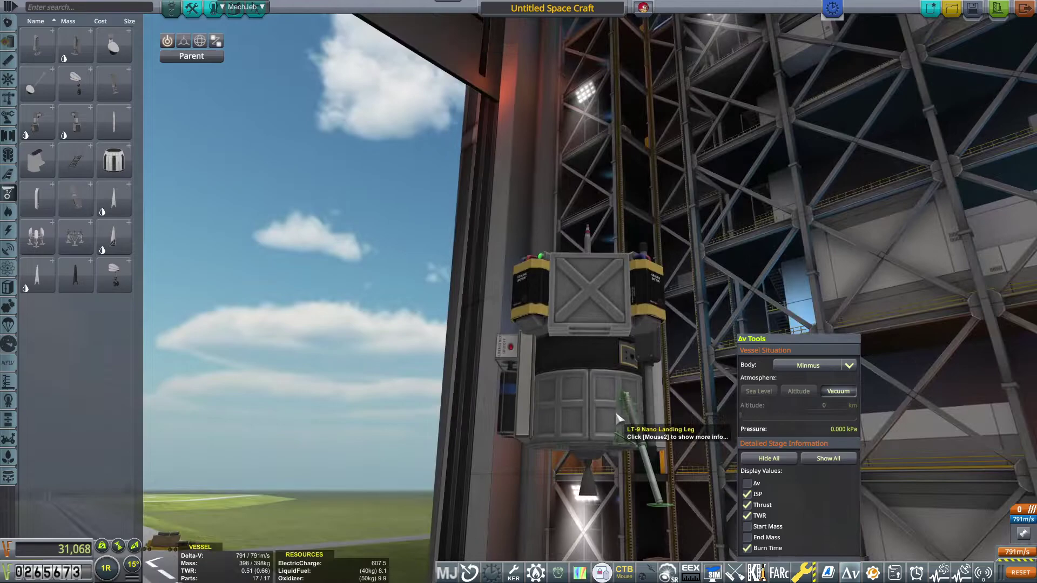
left_click(615, 409)
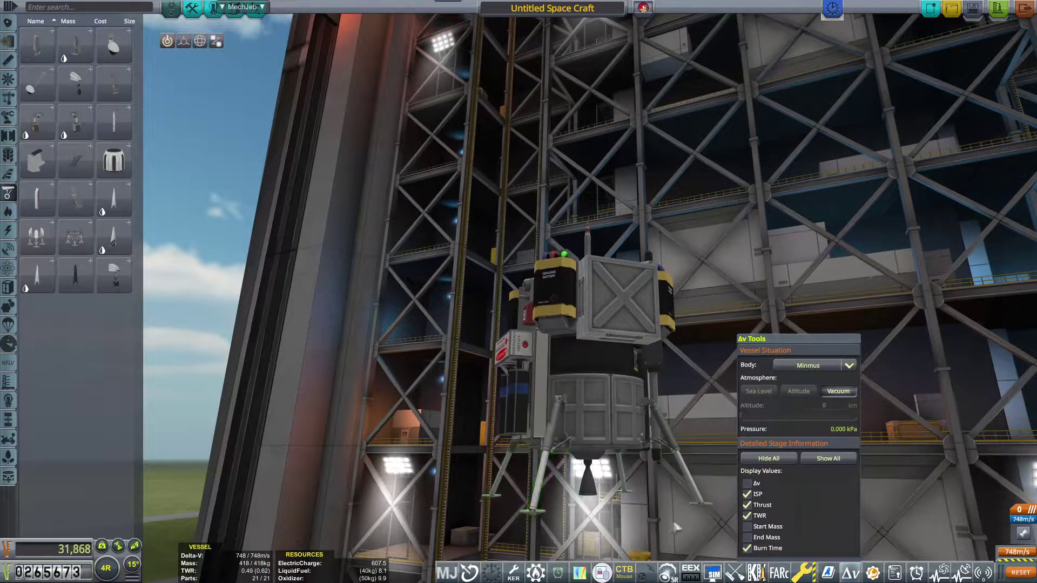
left_click_drag(676, 528, 550, 454)
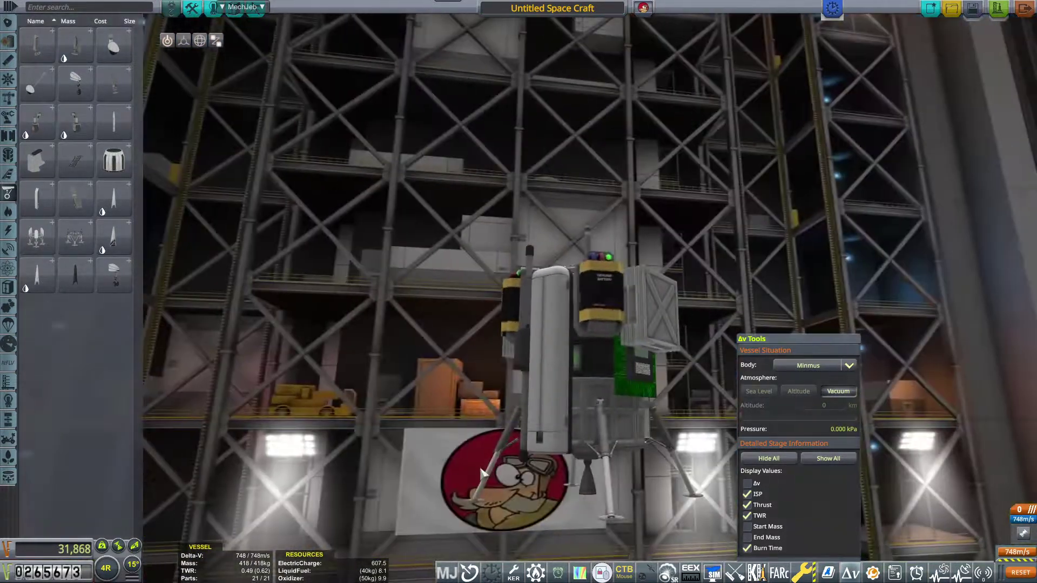
right_click(551, 454)
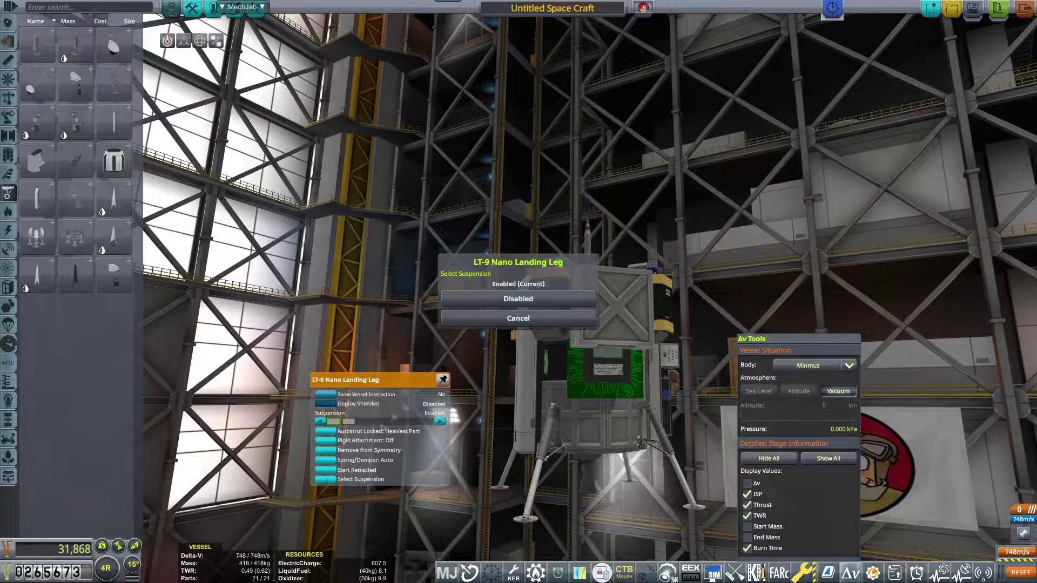
scroll(519, 324, "down", 5)
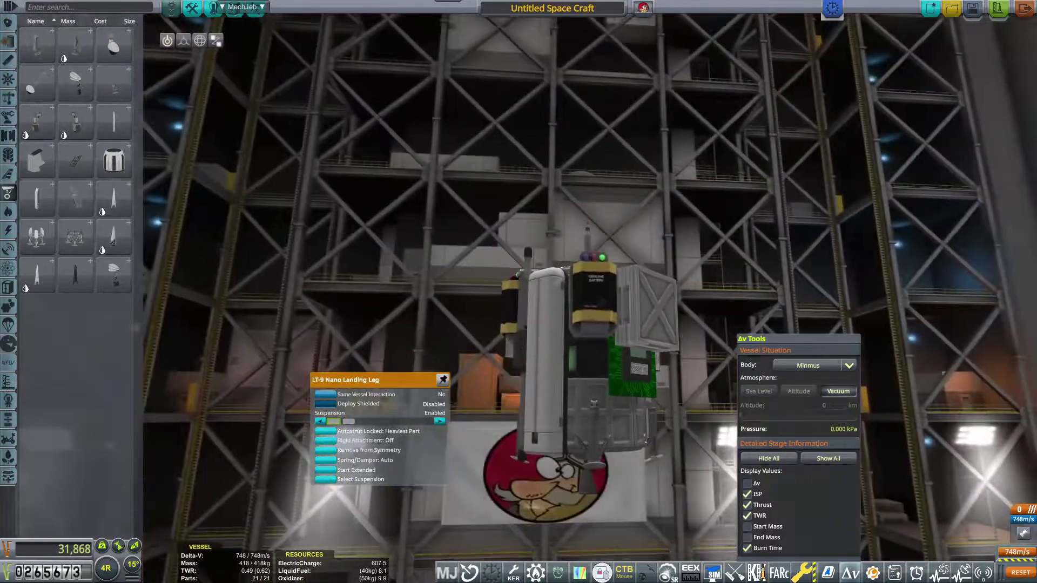
left_click(192, 8)
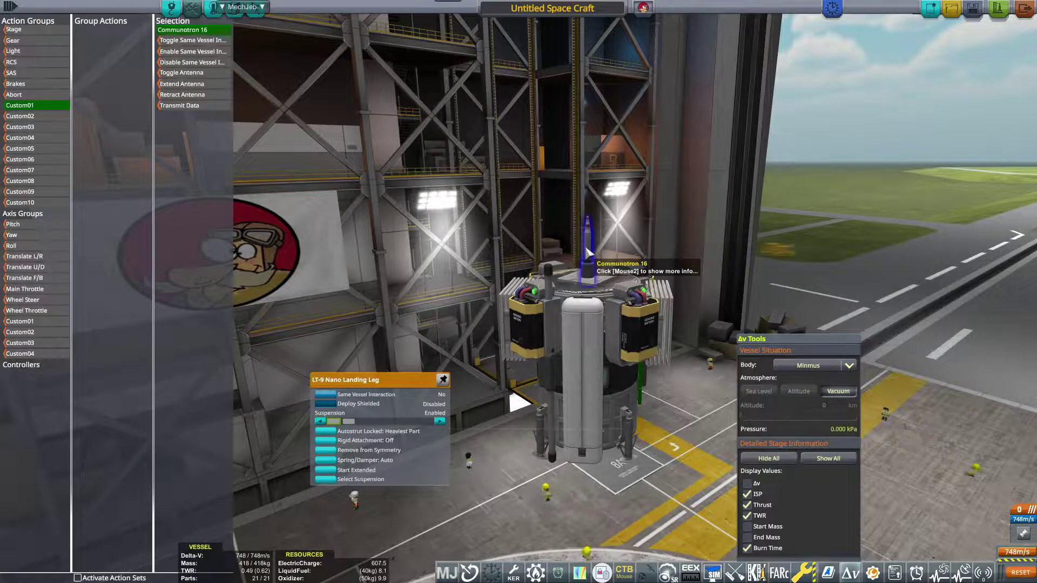
Put solar-panel and antenna toggles in custom groups; name the craft 'SAT - Minmus Mini Lander Mk1'
left_click(681, 307)
left_click_drag(680, 306, 717, 344)
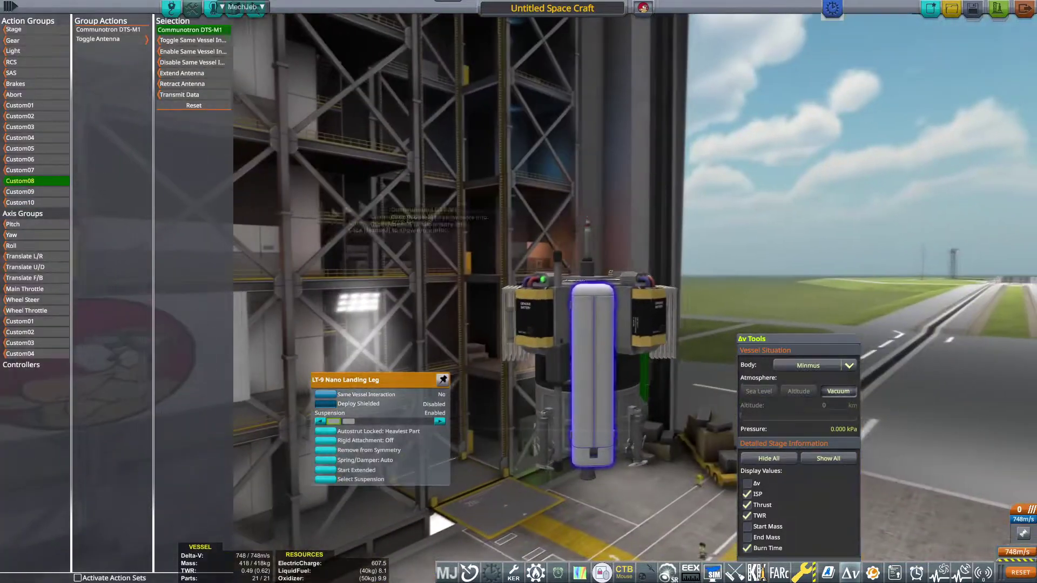
left_click_drag(718, 342, 540, 37)
type("SAT - Minmus Mini Lander Mk1")
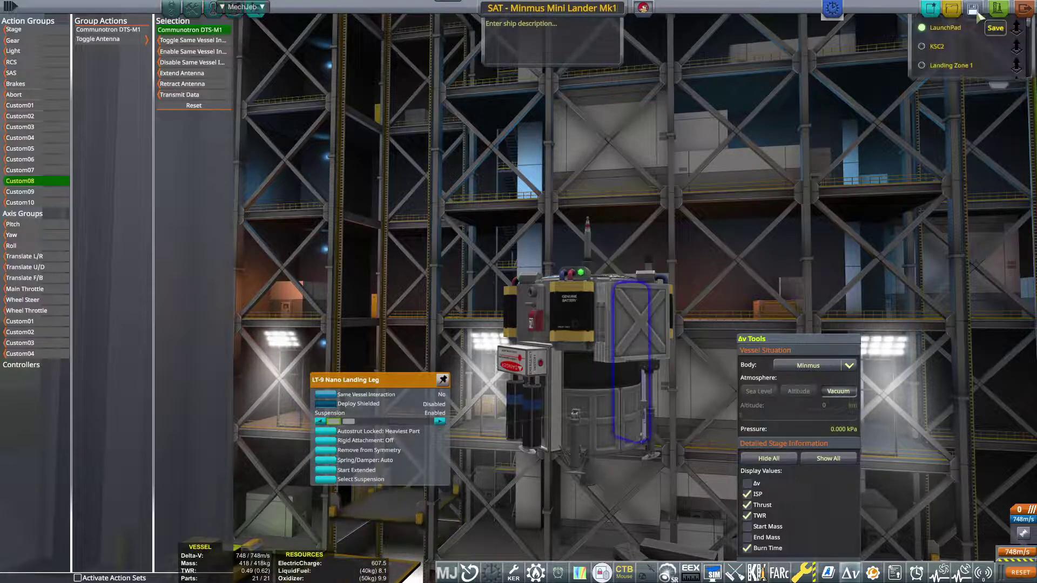
key("Return")
left_click_drag(486, 243, 624, 151)
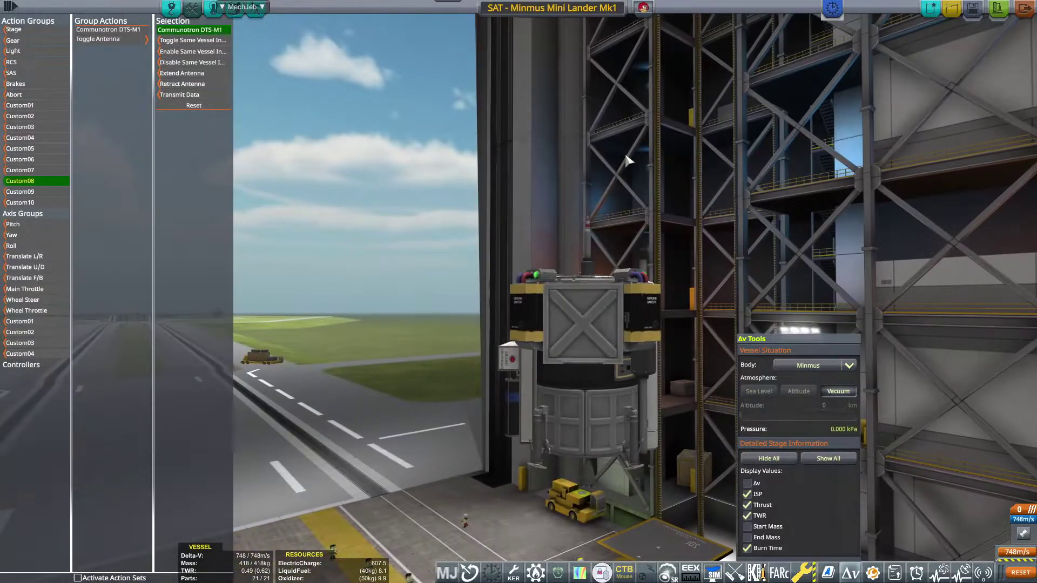
Drop the whole 21-part lander in the Subassembly zone and save it as 'SAT - Minmus Micro Lander'
right_click(599, 308)
mouse_move(534, 159)
left_mouse_down()
mouse_move(599, 308)
mouse_move(599, 203)
left_mouse_up()
left_click(15, 8)
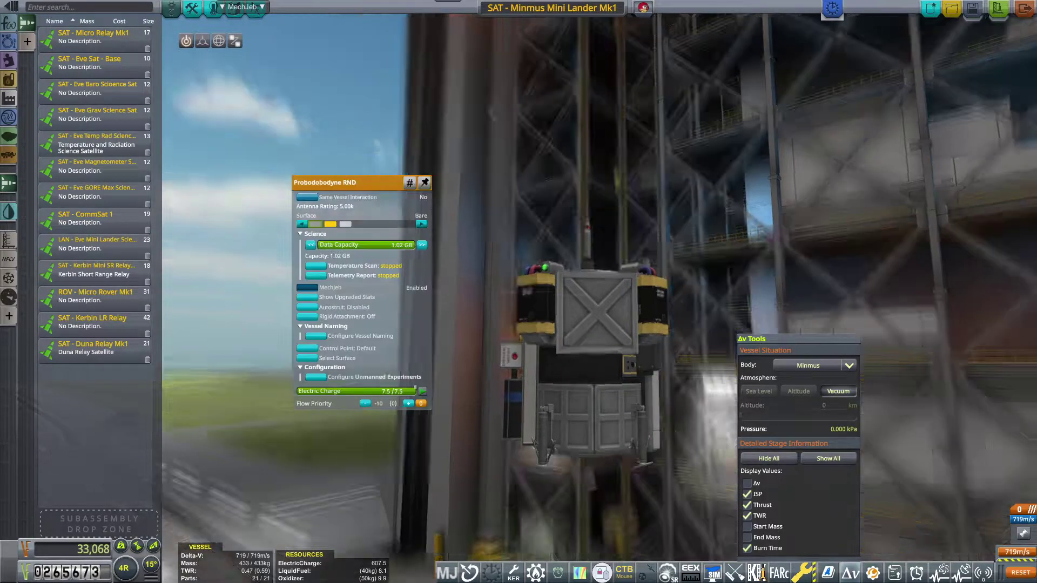
left_click_drag(599, 324, 88, 529)
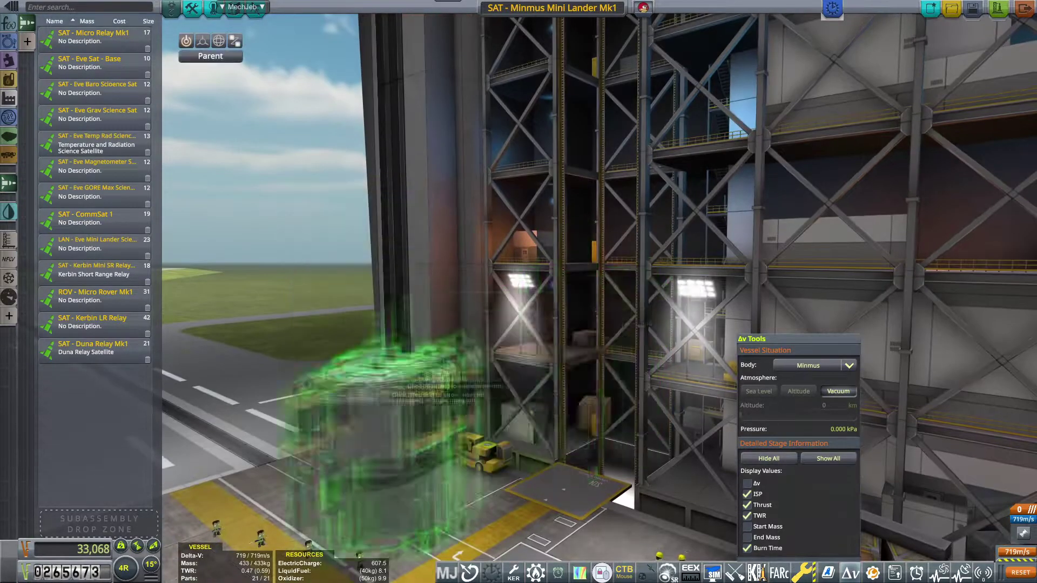
left_click(82, 515)
left_click_drag(518, 324, 575, 203)
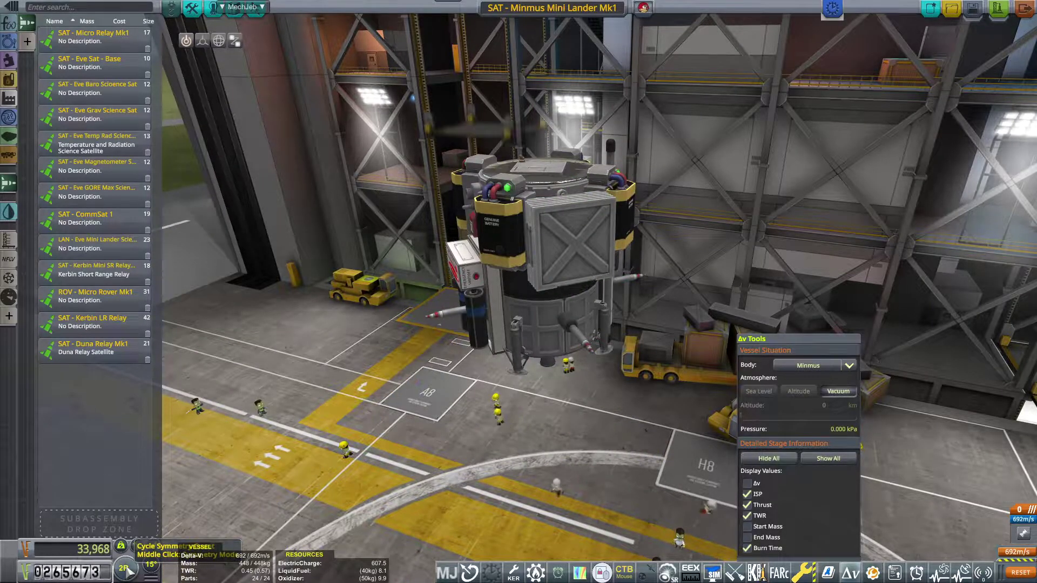
left_click(572, 330)
left_click(100, 525)
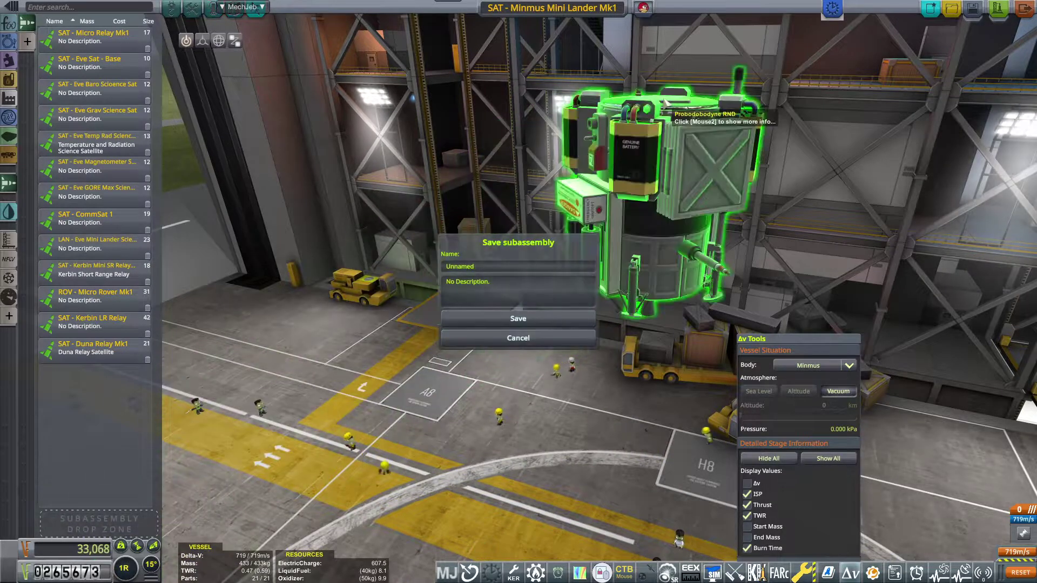
left_click(483, 268)
type("SAT - Minmus Micro Lander Mk1")
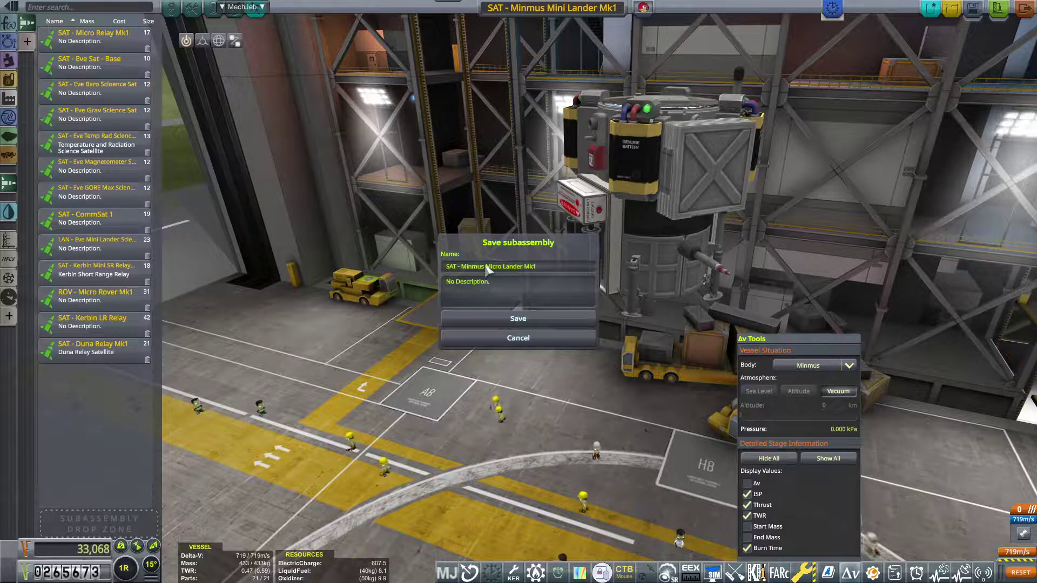
left_click(517, 319)
Load the ScanSAT Probe, save it as 'SAT - Minmus Base SCANSat', then reopen the Mini Lander Mk1
key("ctrl+o")
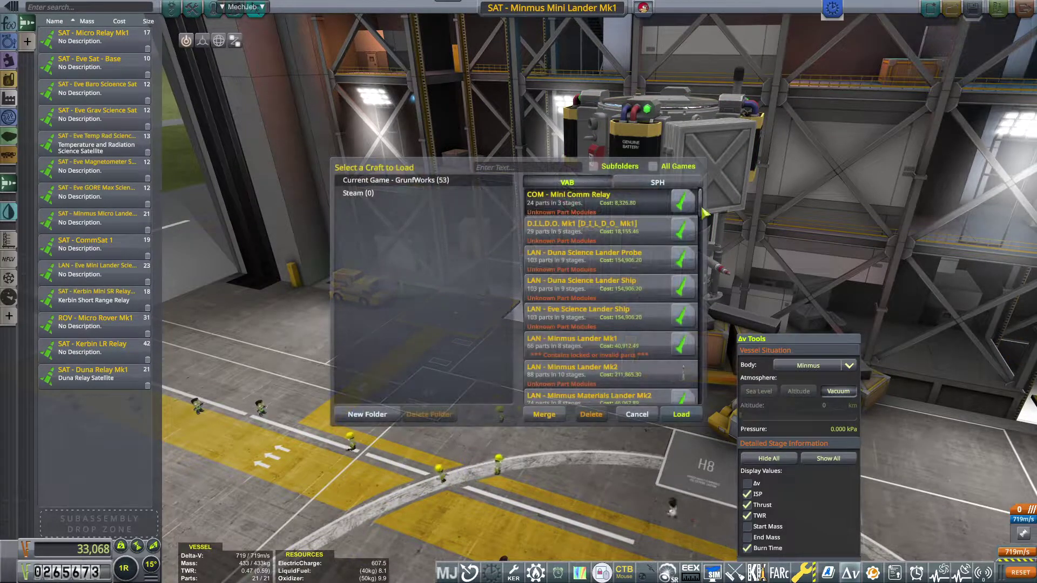
scroll(616, 292, "down", 5)
scroll(616, 291, "down", 6)
scroll(615, 292, "down", 6)
left_click(684, 415)
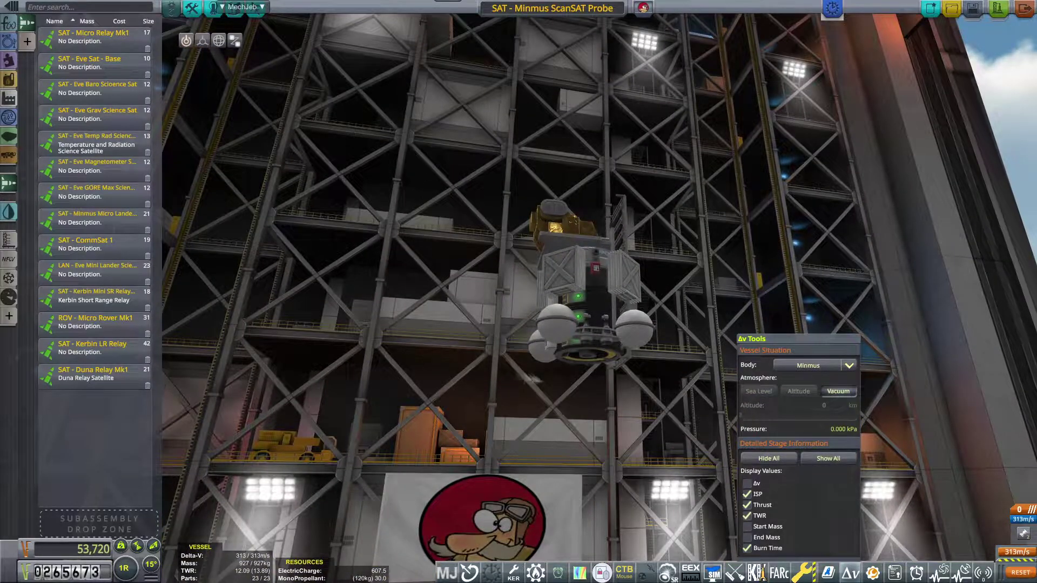
left_click(571, 348)
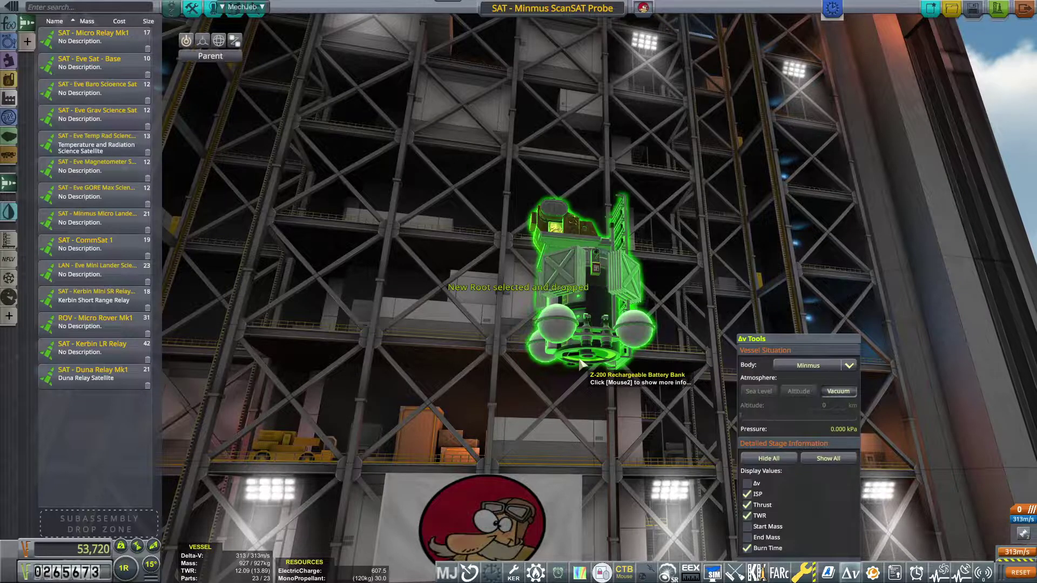
left_click(97, 523)
left_click(524, 263)
type("SAT - Min")
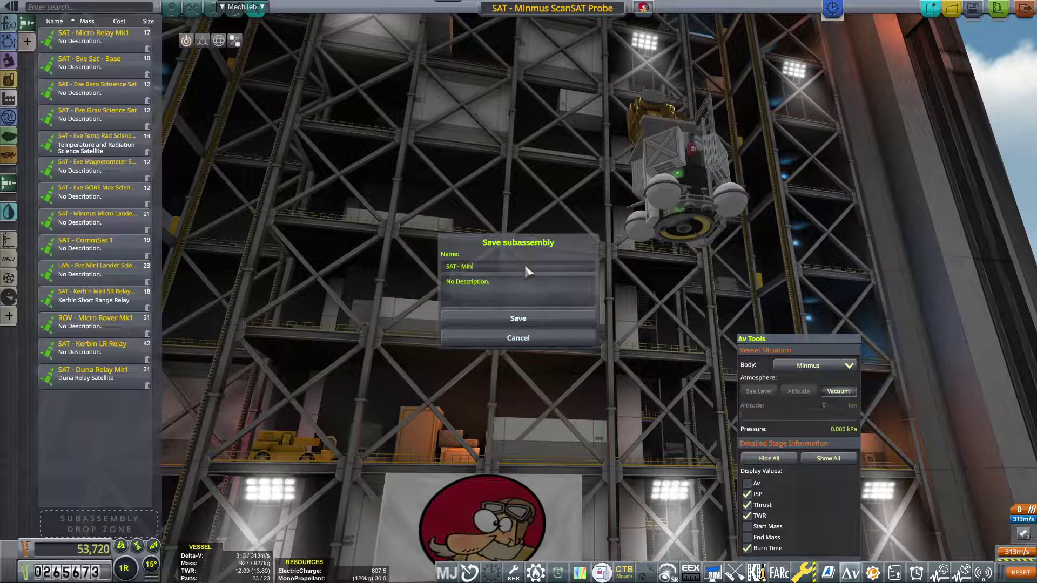
type("mus Base SCANSat")
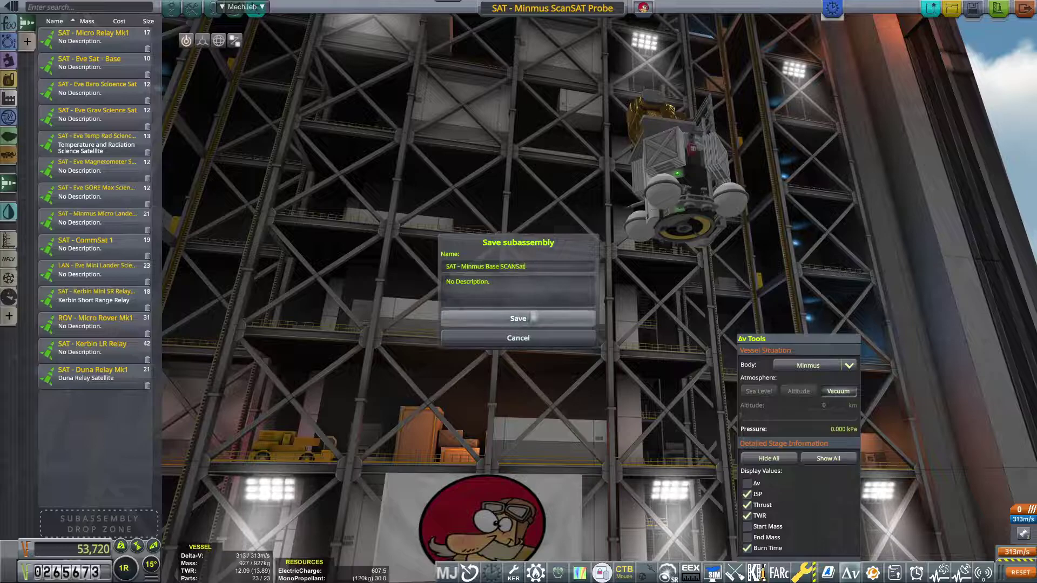
left_click(518, 318)
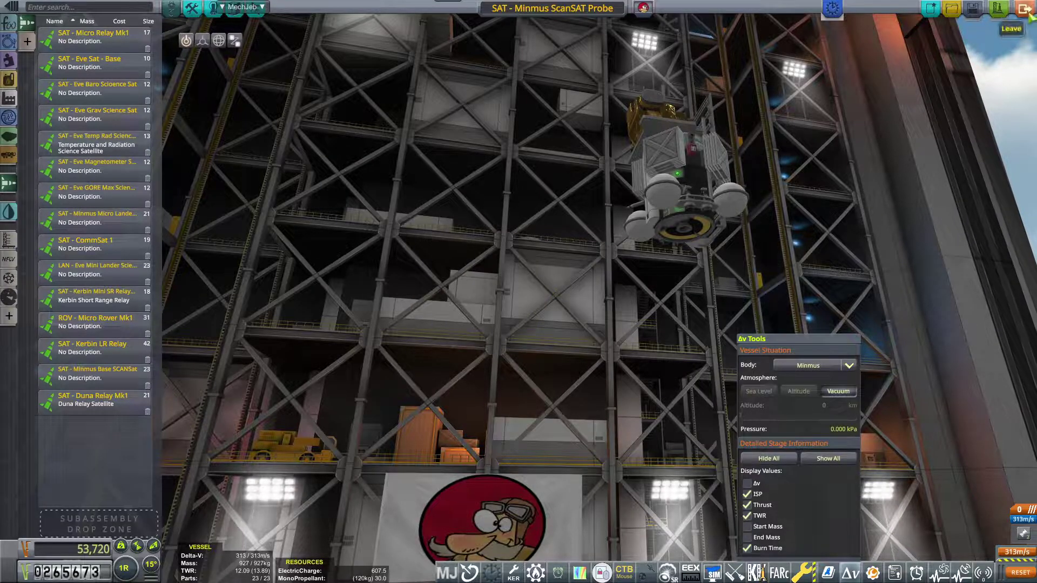
left_click(933, 10)
Reopen the Mini Lander Mk1 and inspect Payload parts and the Experiment Return Unit
left_click(519, 294)
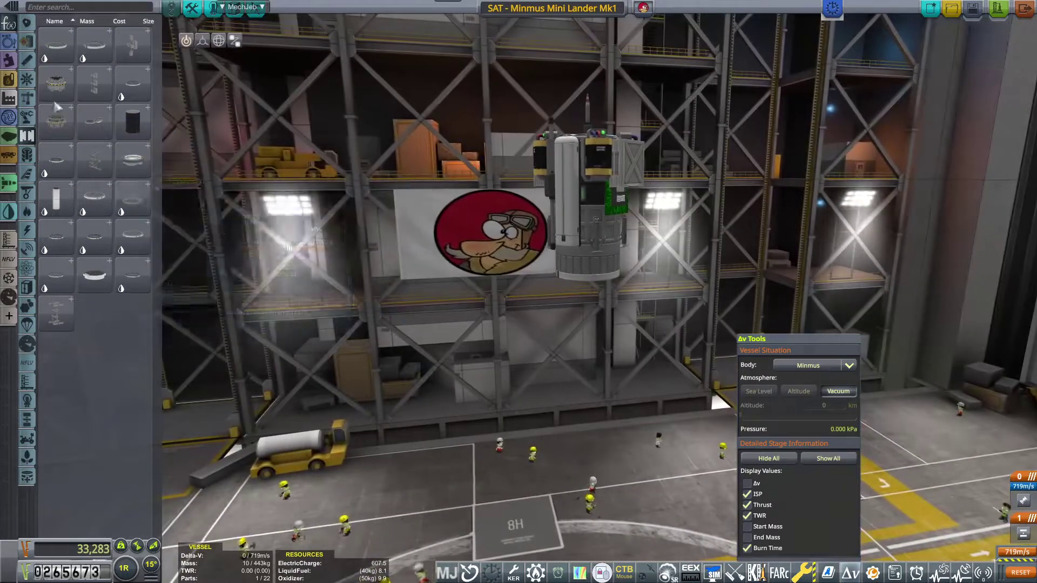
left_click(27, 156)
mouse_move(56, 353)
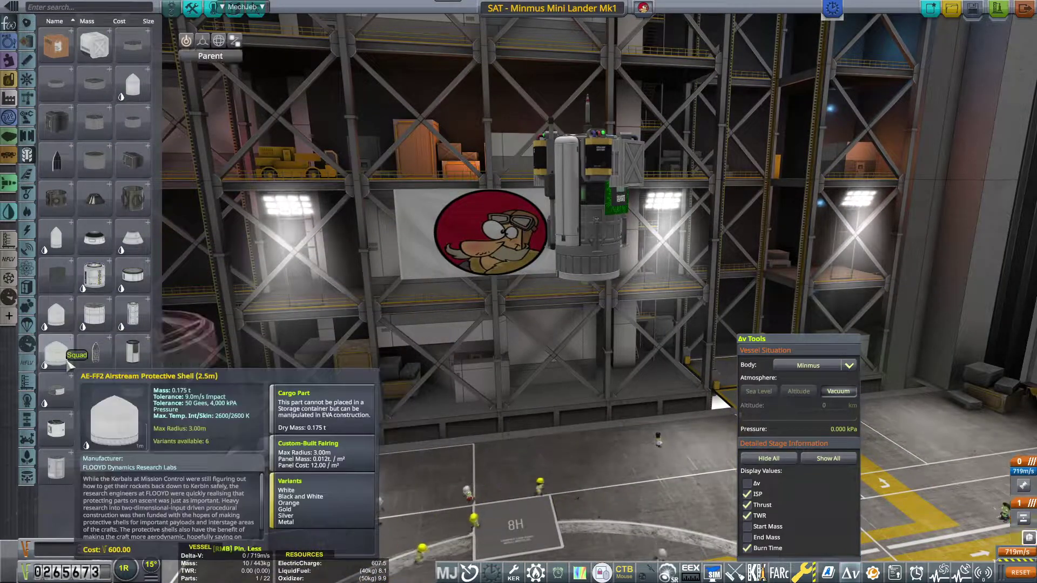
left_click(94, 312)
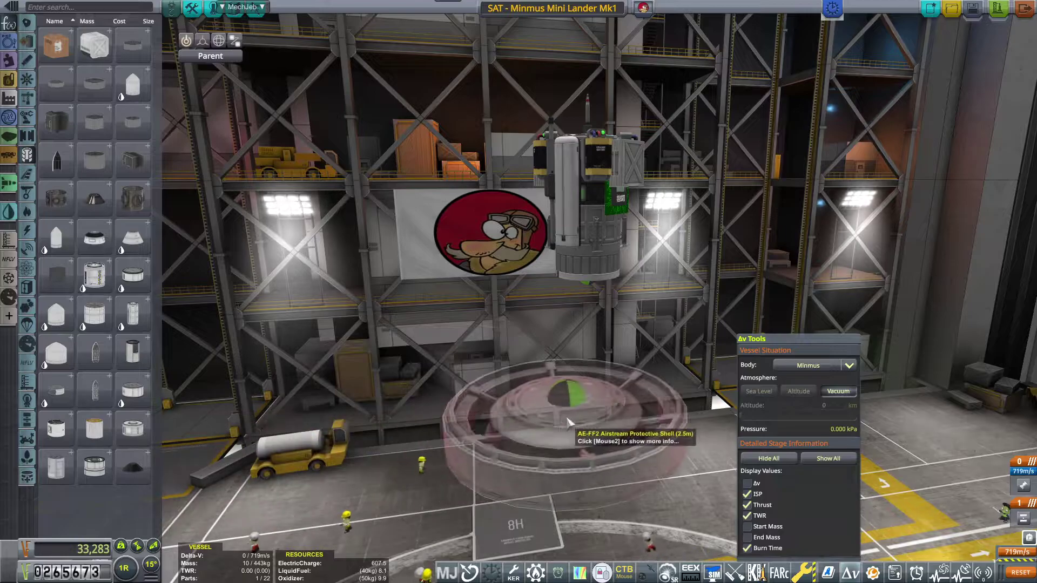
left_click(110, 520)
left_click(27, 325)
left_click(93, 352)
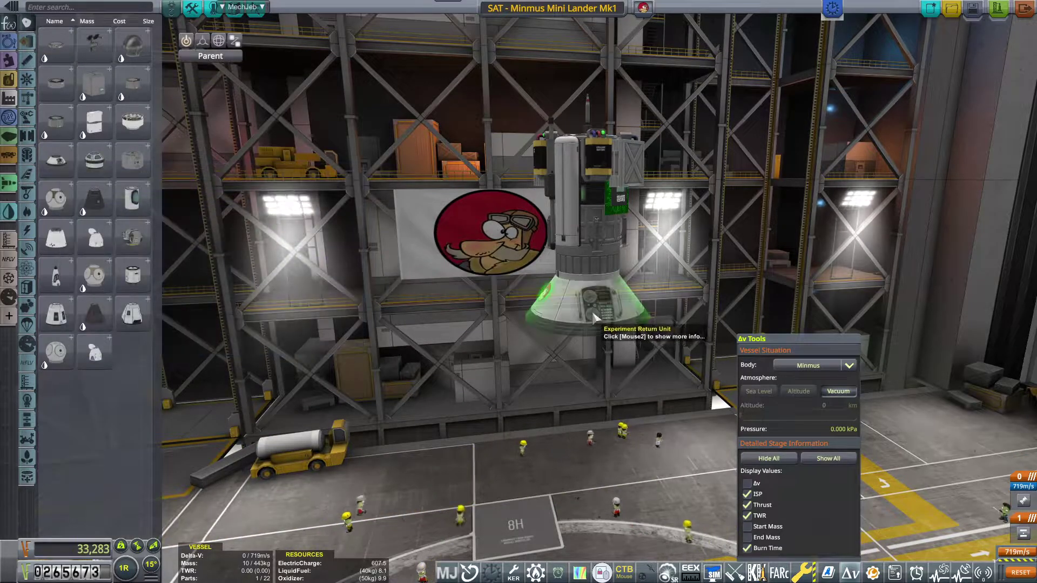
right_click(595, 317)
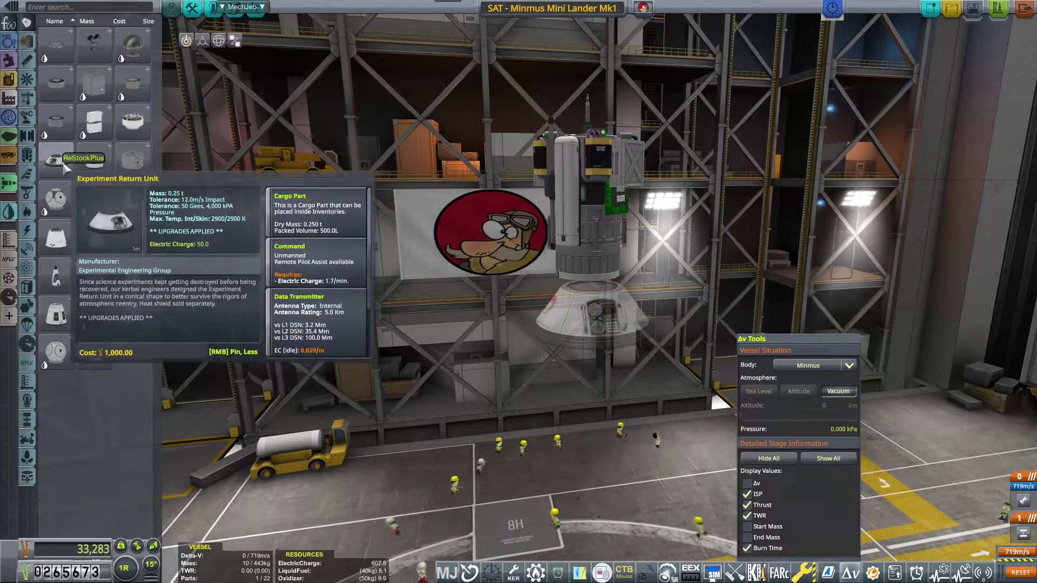
right_click(587, 319)
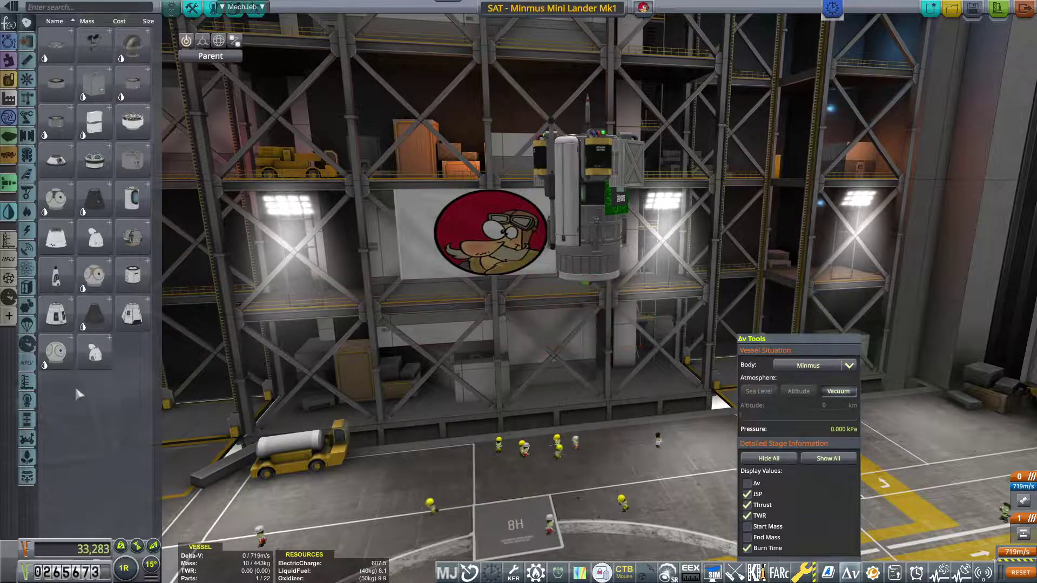
mouse_move(132, 121)
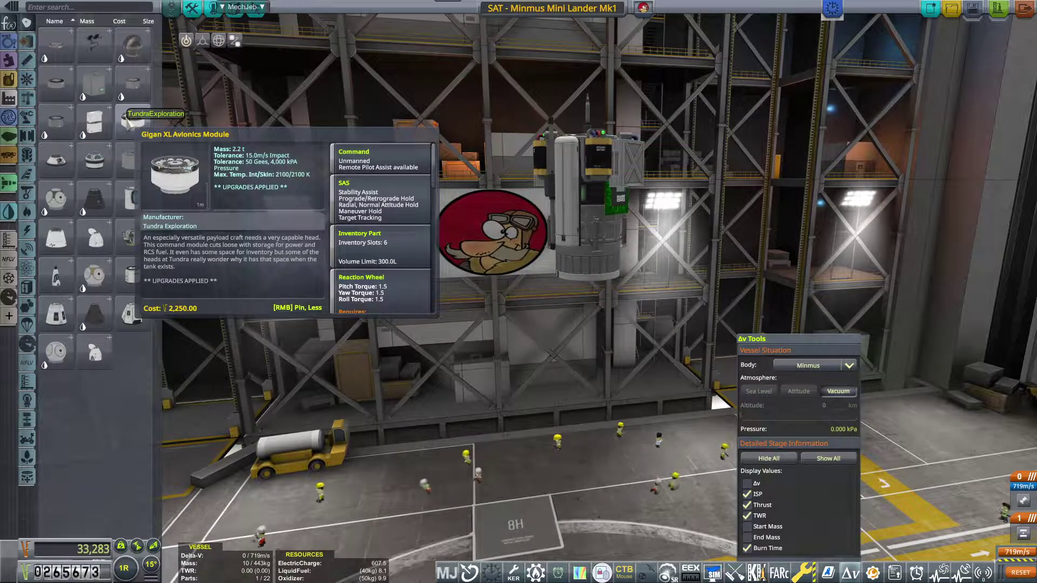
scroll(89, 243, "down", 5)
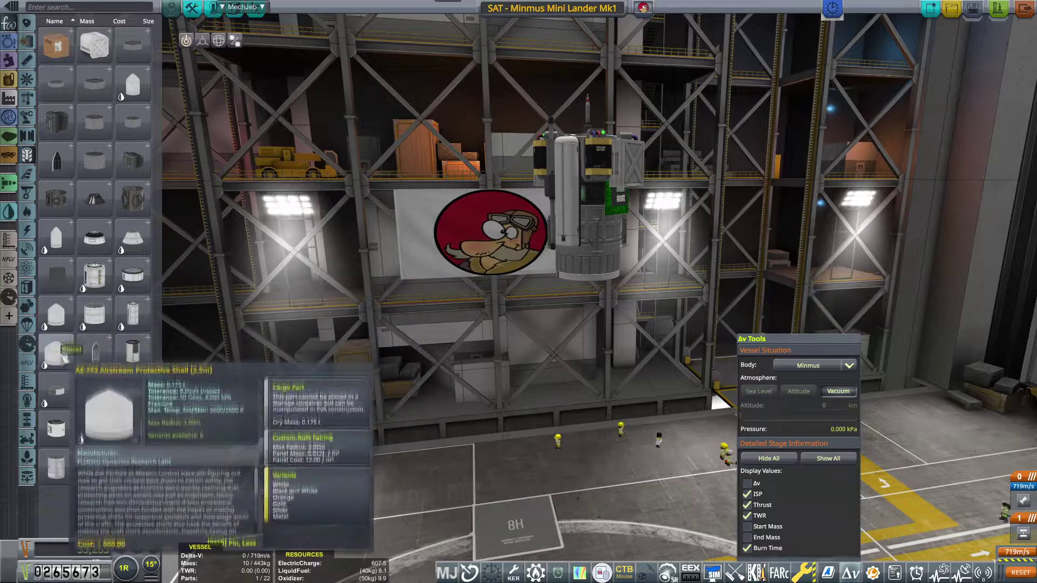
Attach the AE-FF2 Airstream Protective Shell fairing base beneath the lander
left_click(57, 352)
left_click(616, 308)
right_click(616, 309)
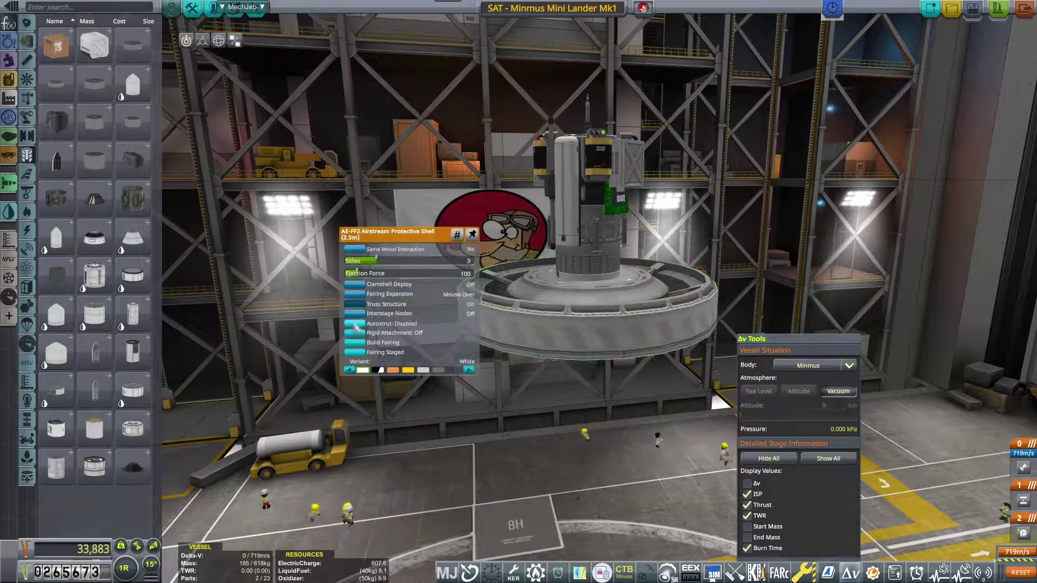
left_click(616, 308)
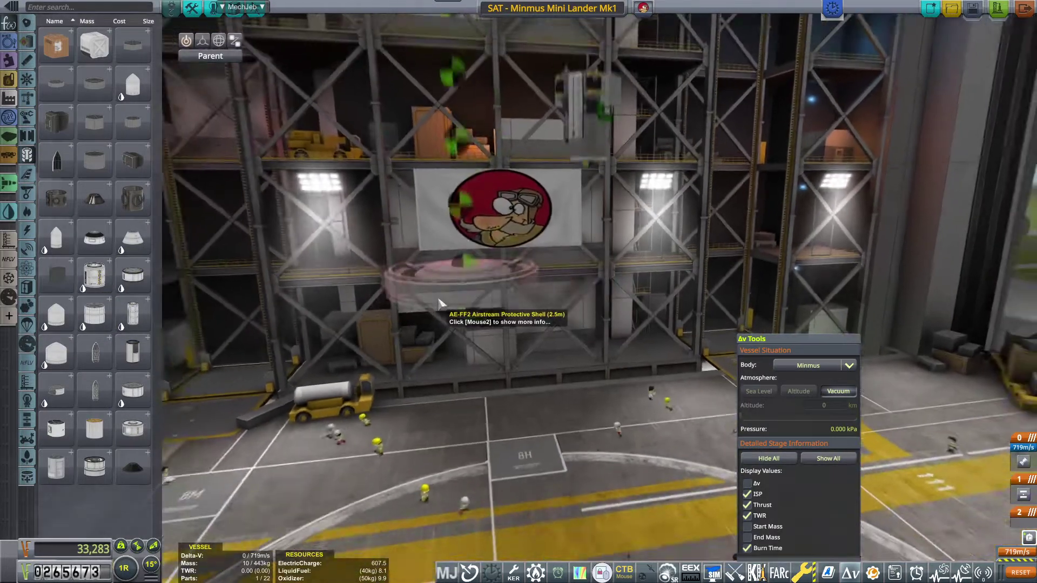
left_click(567, 325)
left_click_drag(567, 365, 405, 364)
left_click(12, 185)
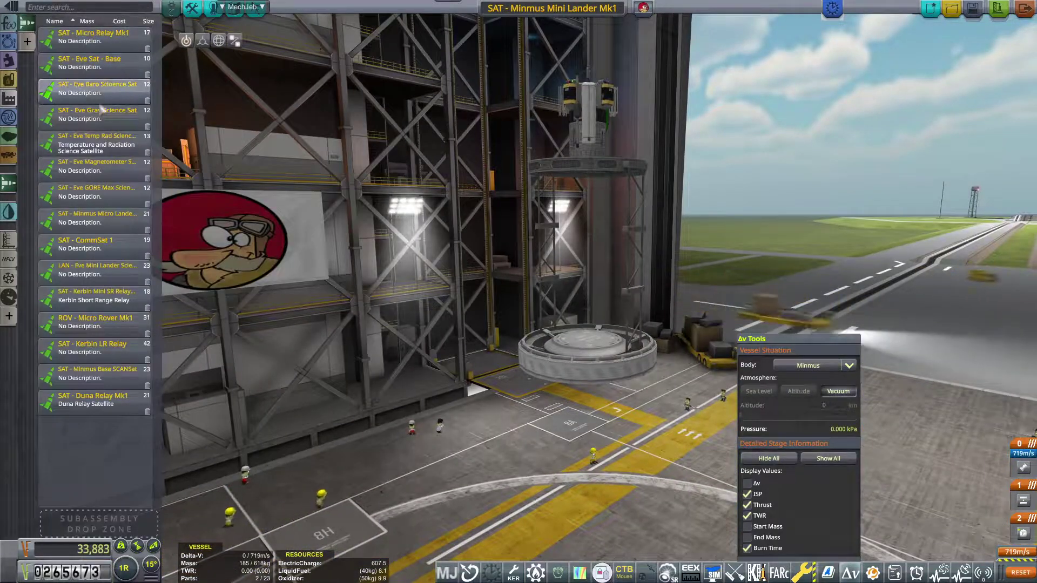
Add a separator under the lander and attach the saved ScanSAT probe subassembly below it
left_click(13, 153)
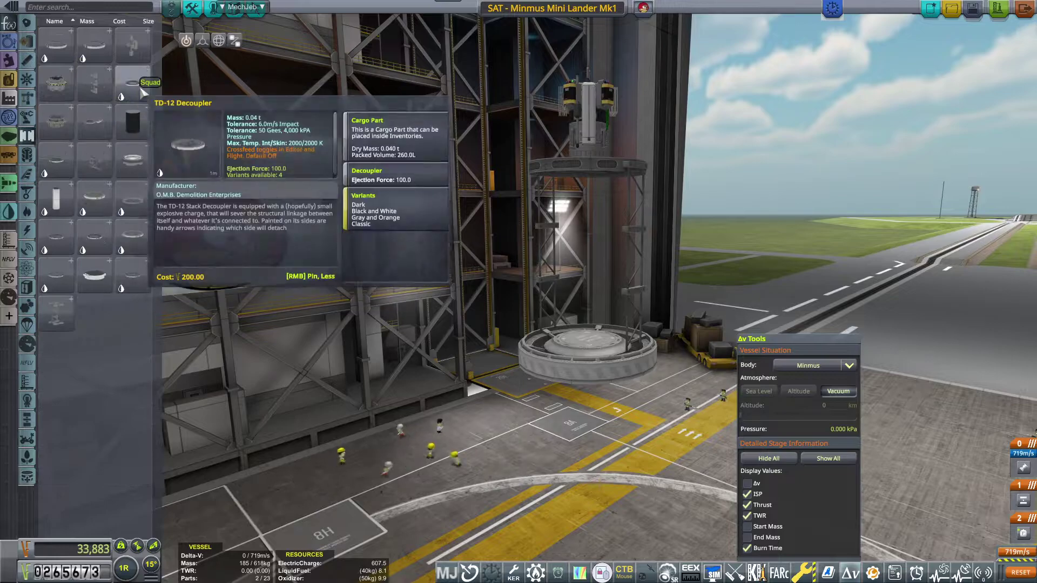
left_click(583, 289)
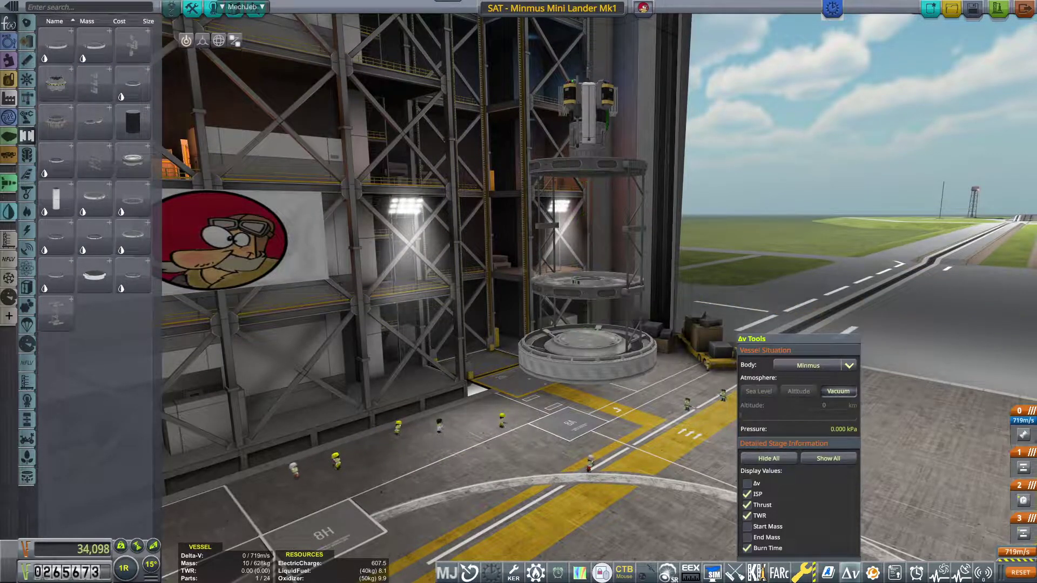
left_click(14, 186)
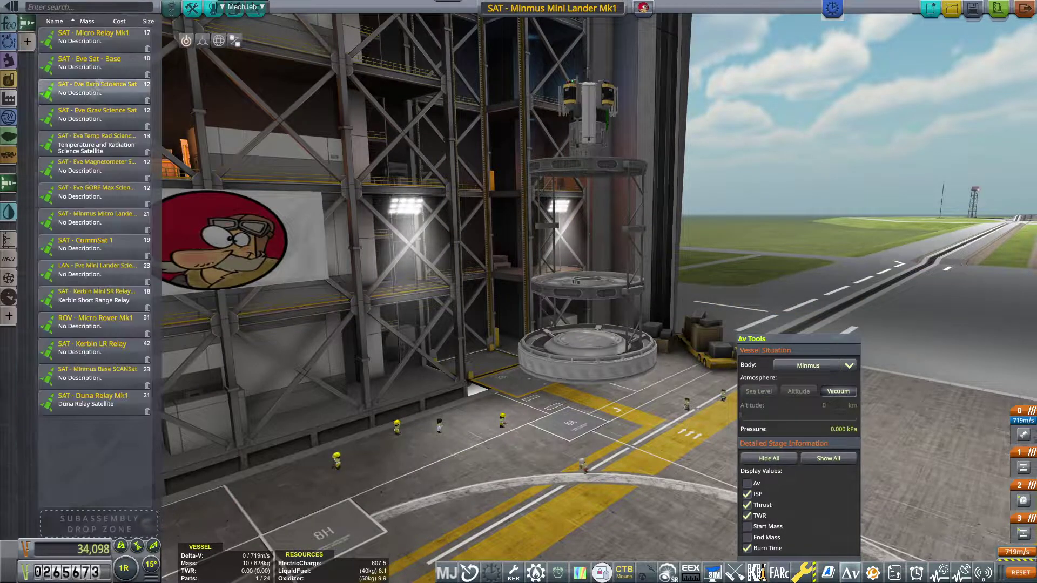
left_click(97, 218)
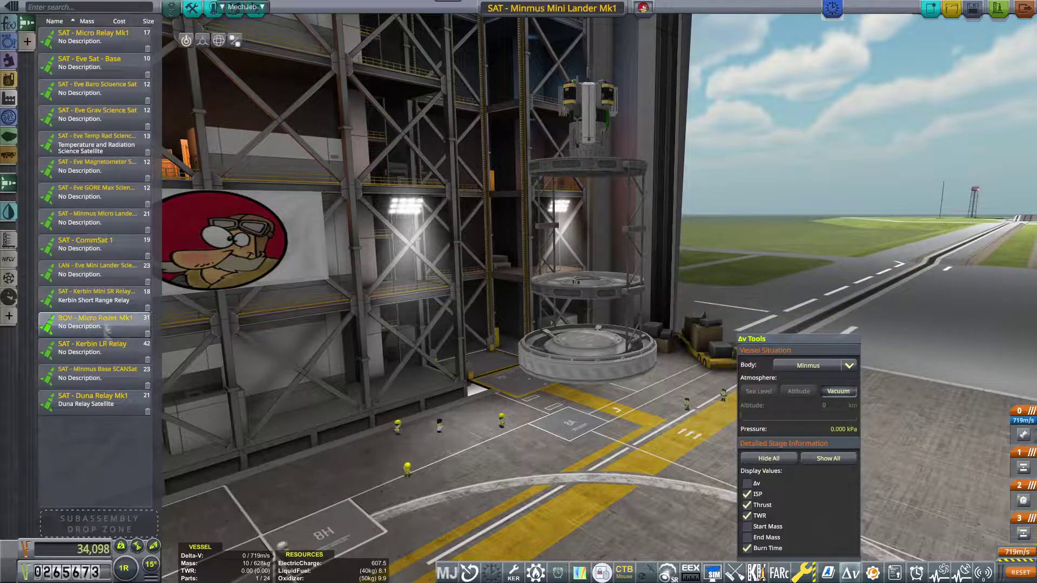
left_click(589, 276)
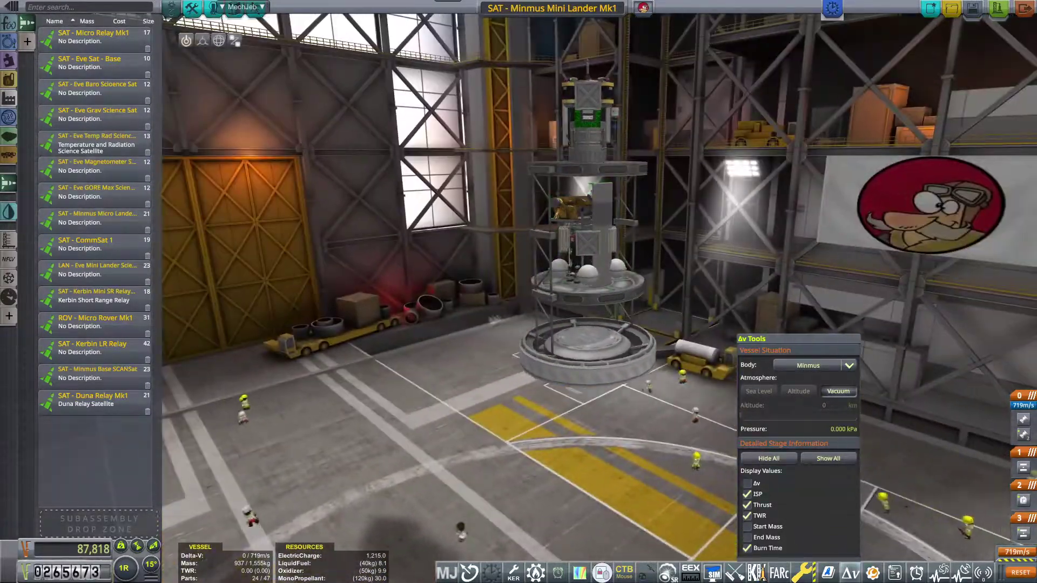
left_click_drag(519, 325, 591, 283)
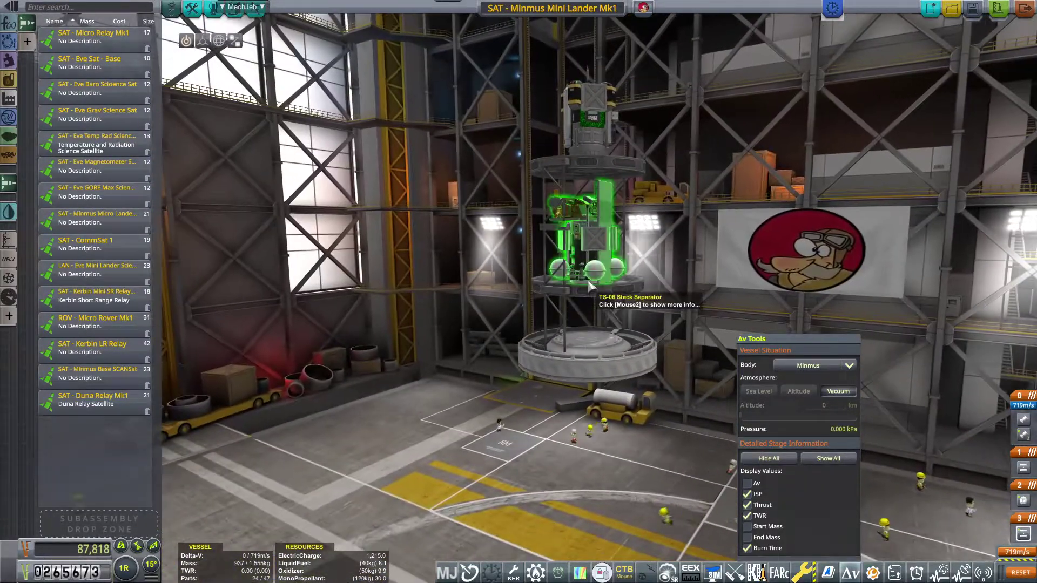
Browse the Fuel Tank, Command Pod and Electrical categories and pick up a Z-100 battery
left_click(9, 40)
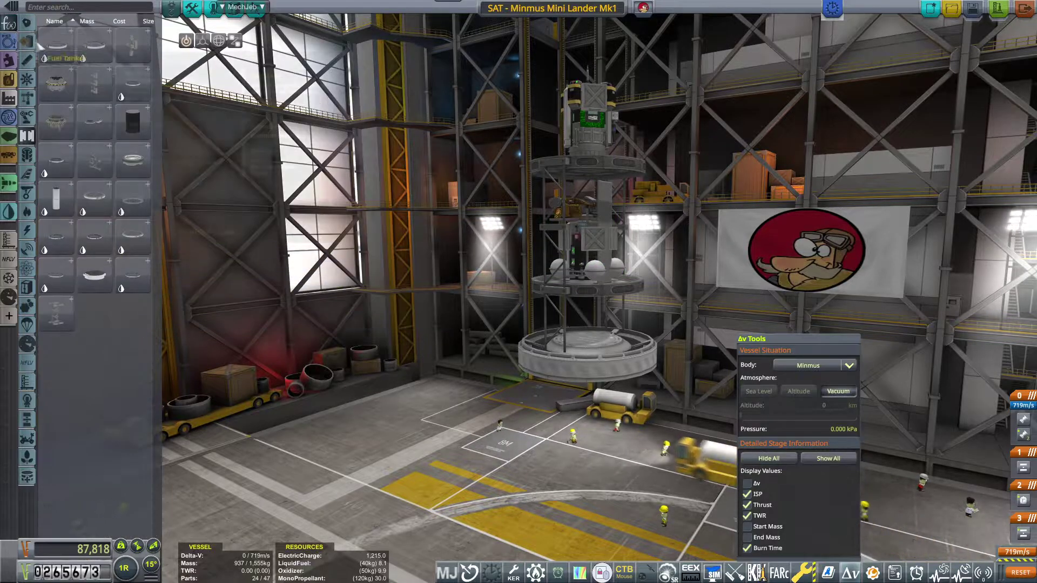
left_click(27, 40)
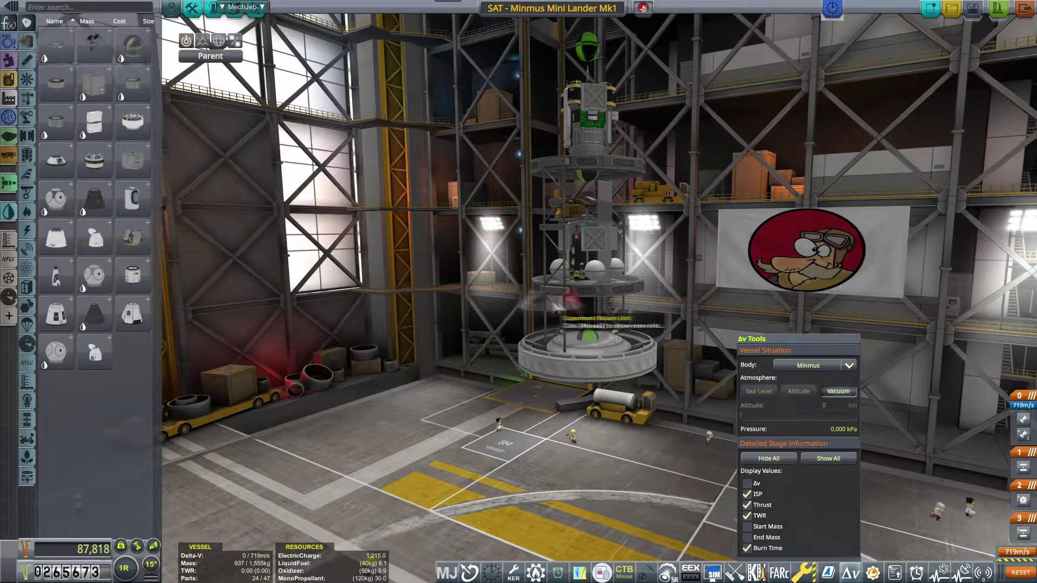
left_click(27, 101)
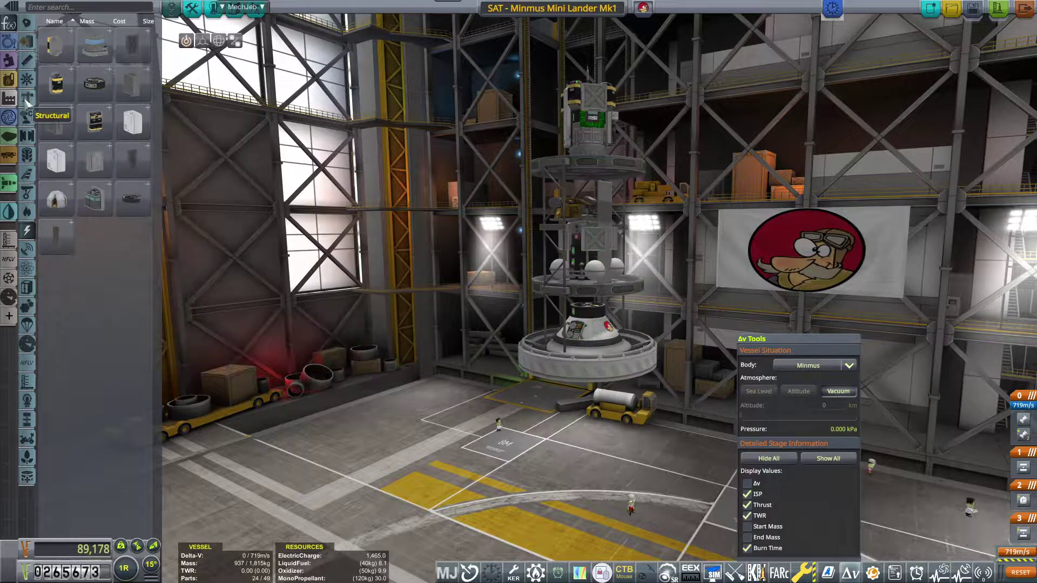
left_click(60, 85)
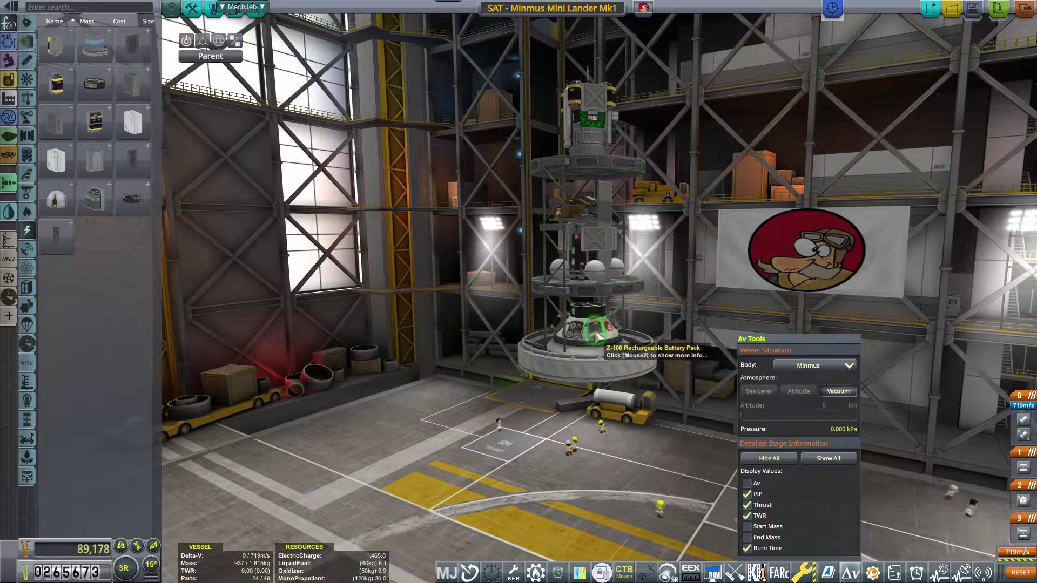
scroll(397, 415, "up", 3)
scroll(405, 421, "up", 3)
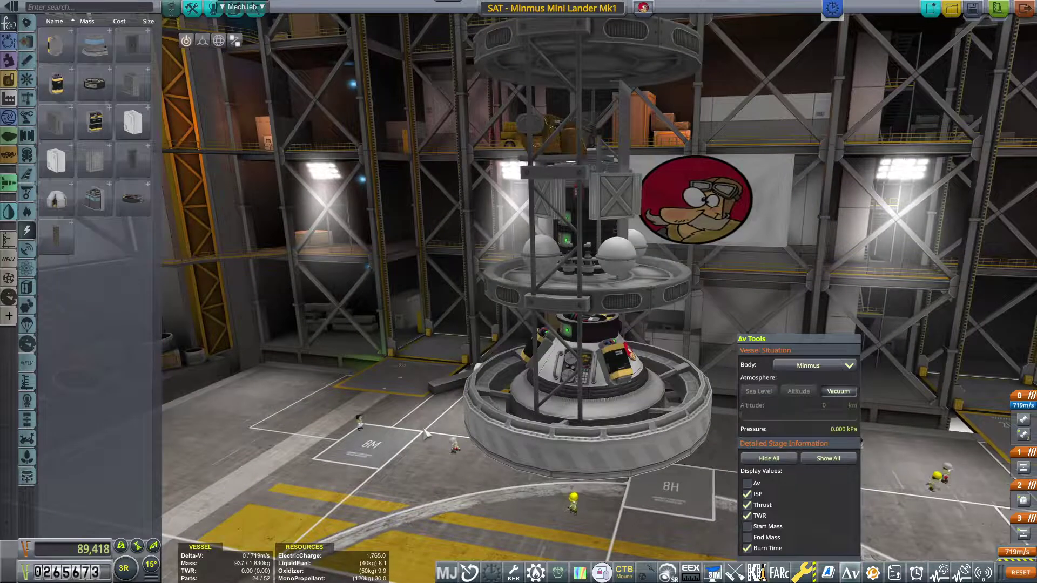
Frame the lander's base and attach a large advanced reaction wheel from Command and Control
left_click_drag(425, 432, 567, 405)
left_click(26, 194)
scroll(519, 324, "down", 5)
left_click_drag(518, 324, 518, 243)
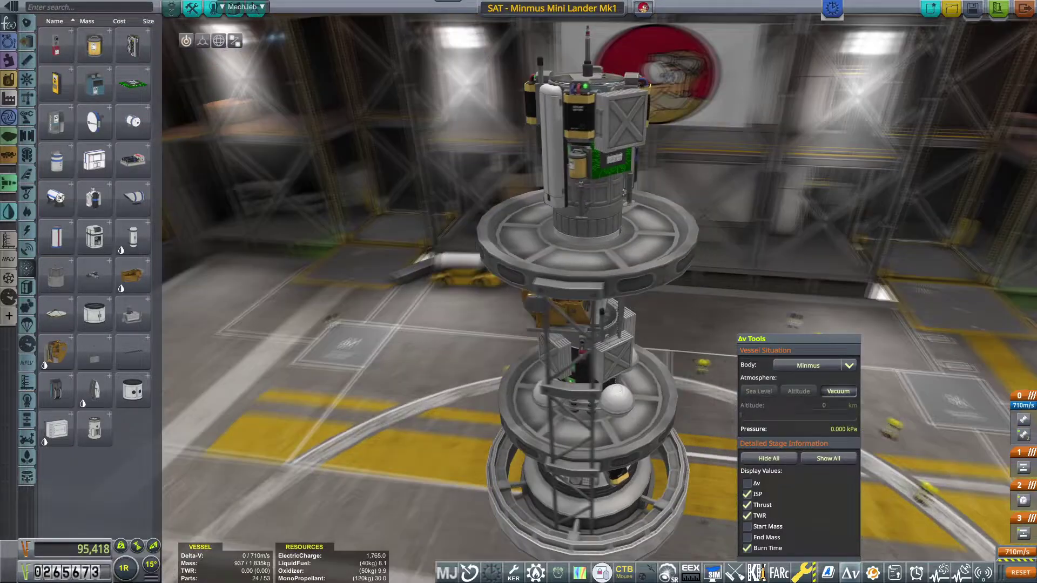
left_click_drag(592, 211, 405, 324)
scroll(519, 292, "up", 4)
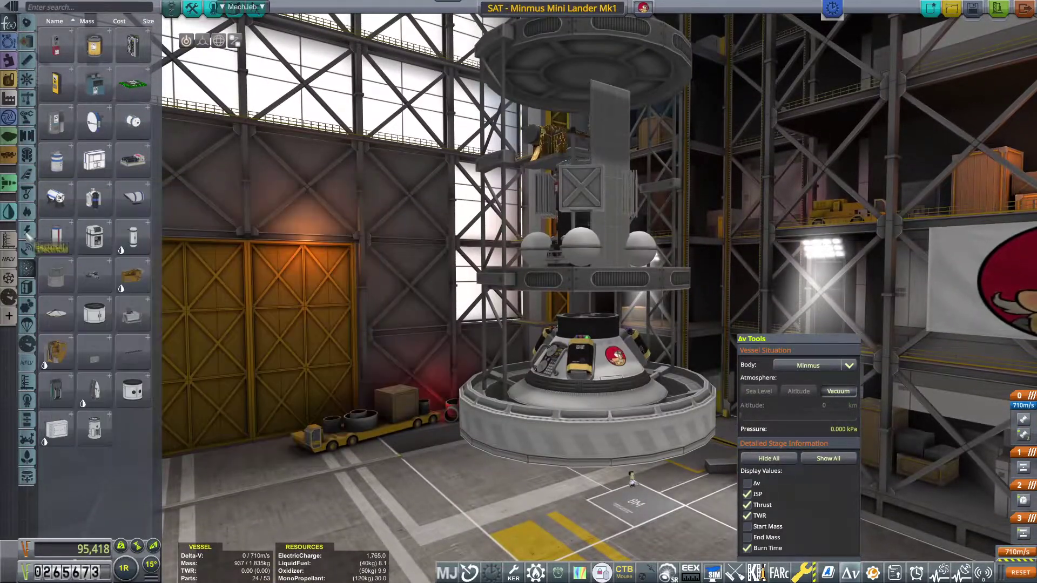
left_click(27, 213)
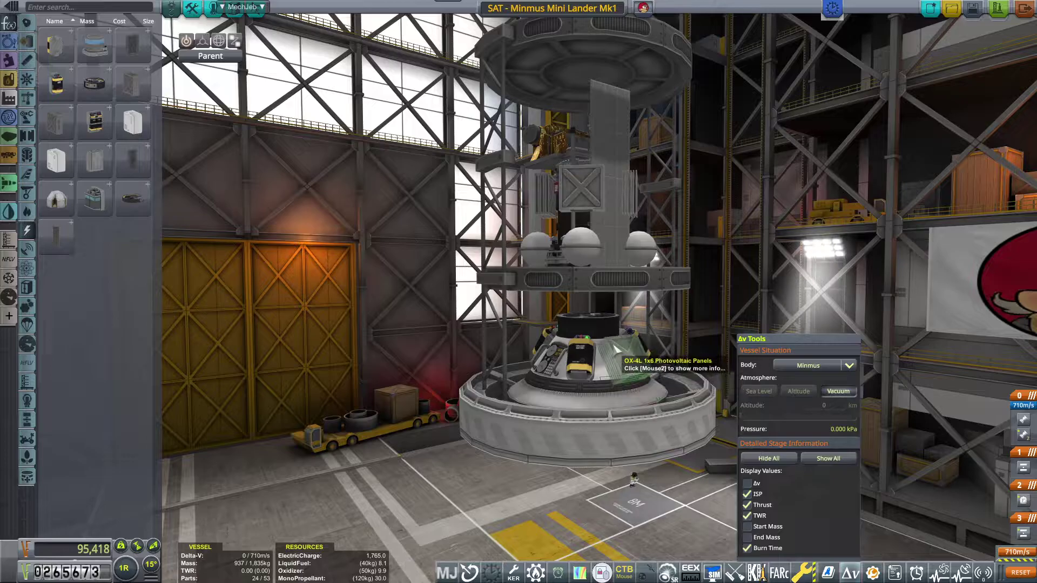
left_click_drag(618, 353, 272, 375)
scroll(519, 291, "down", 3)
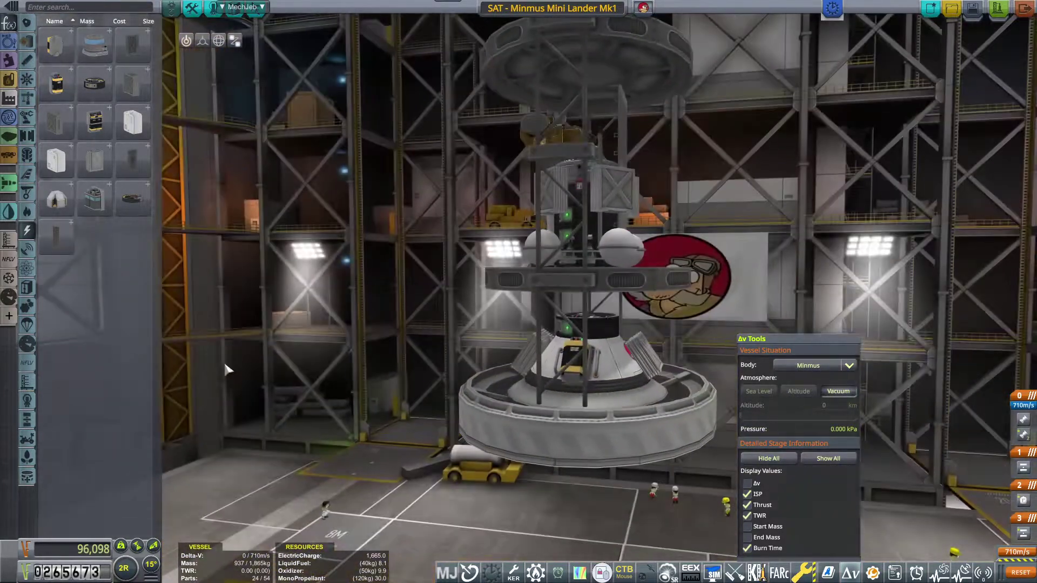
scroll(273, 367, "up", 4)
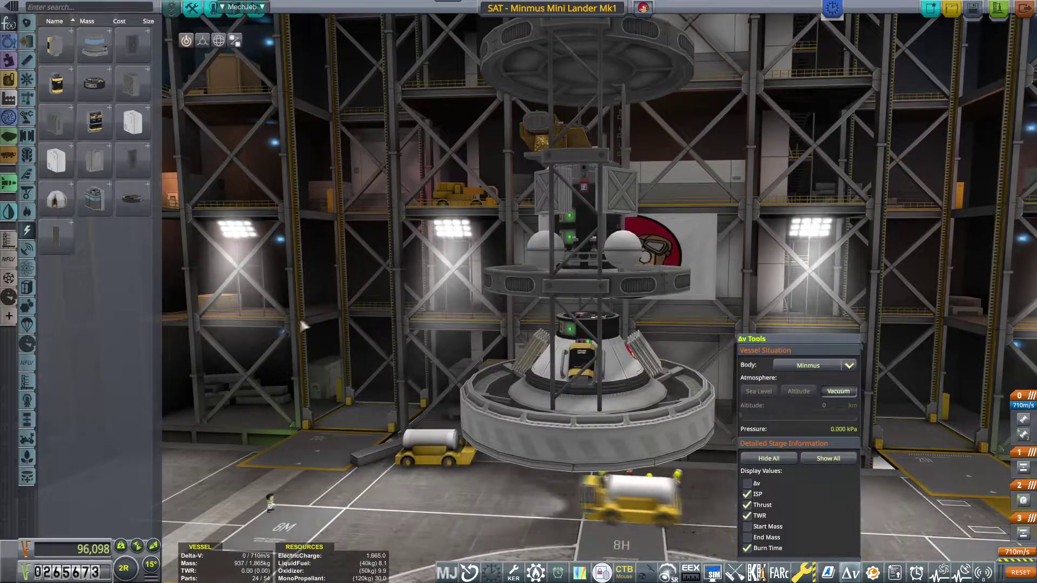
left_click_drag(301, 323, 487, 308)
scroll(405, 308, "down", 3)
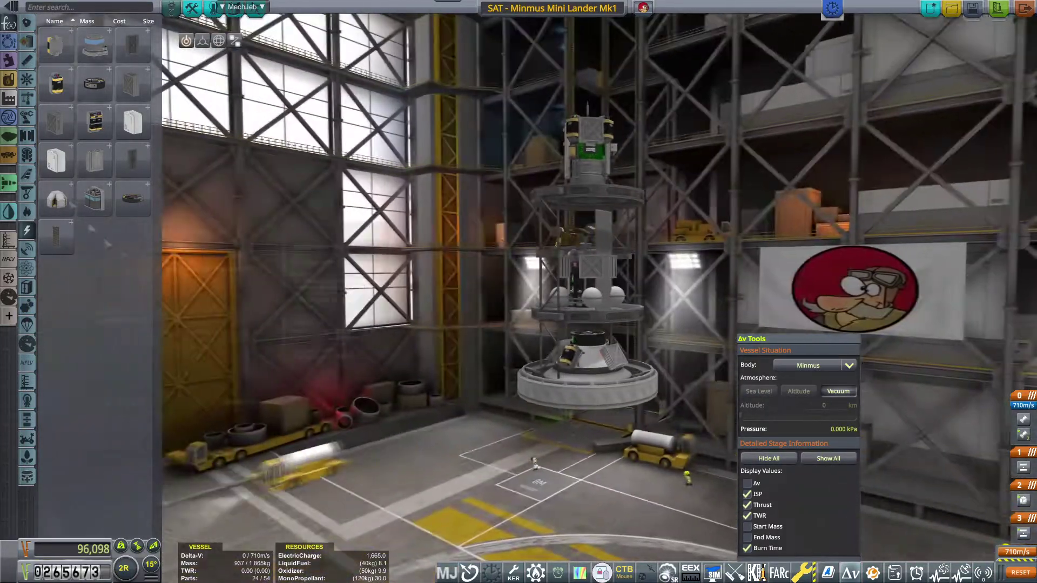
left_click(28, 79)
left_click(28, 97)
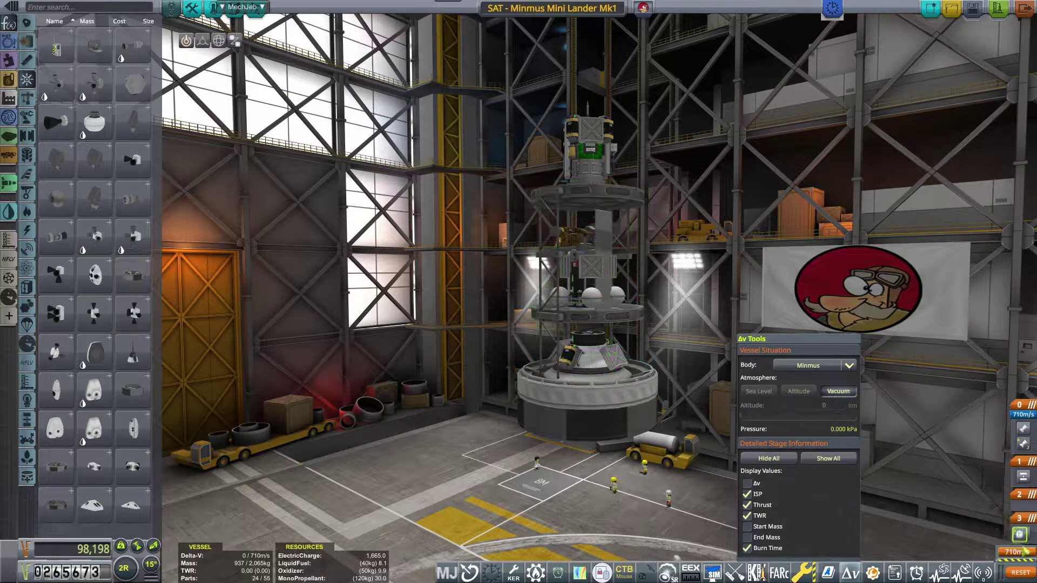
Attach the Rockomax X200-8 tank with an engine cluster beneath the lander
left_click_drag(310, 427, 243, 405)
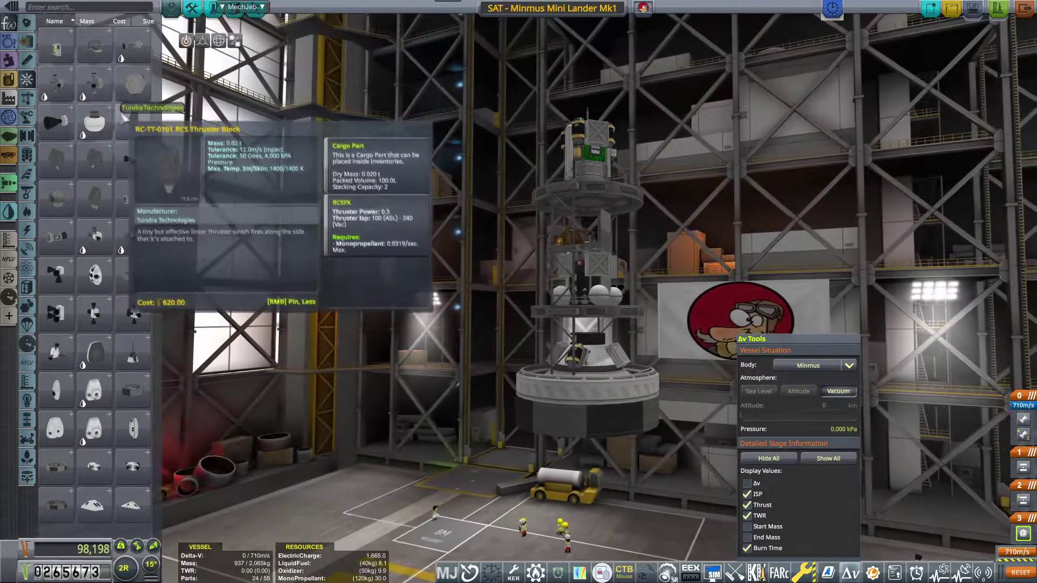
left_click(28, 61)
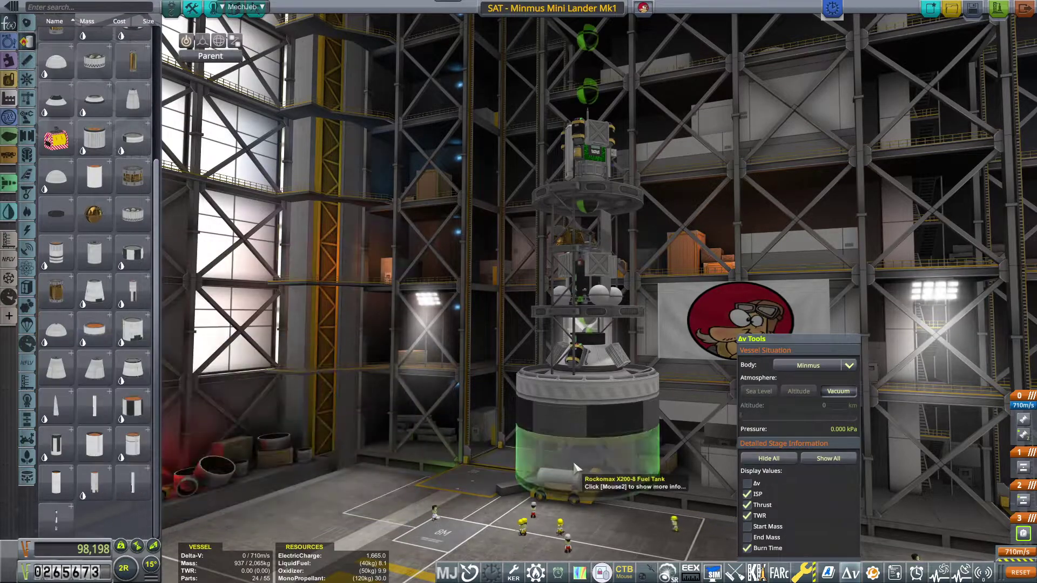
left_click(29, 61)
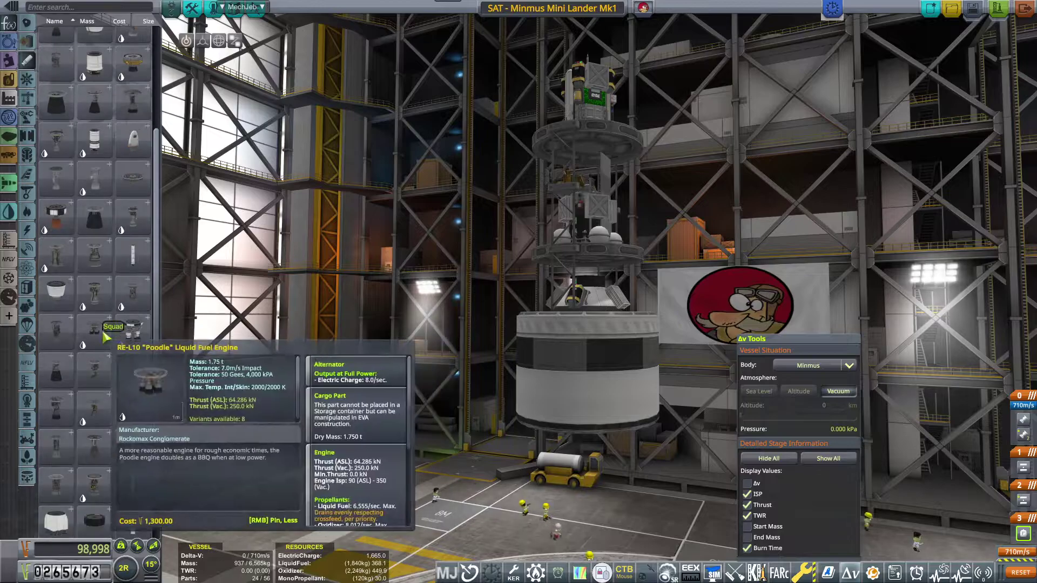
left_click(591, 479)
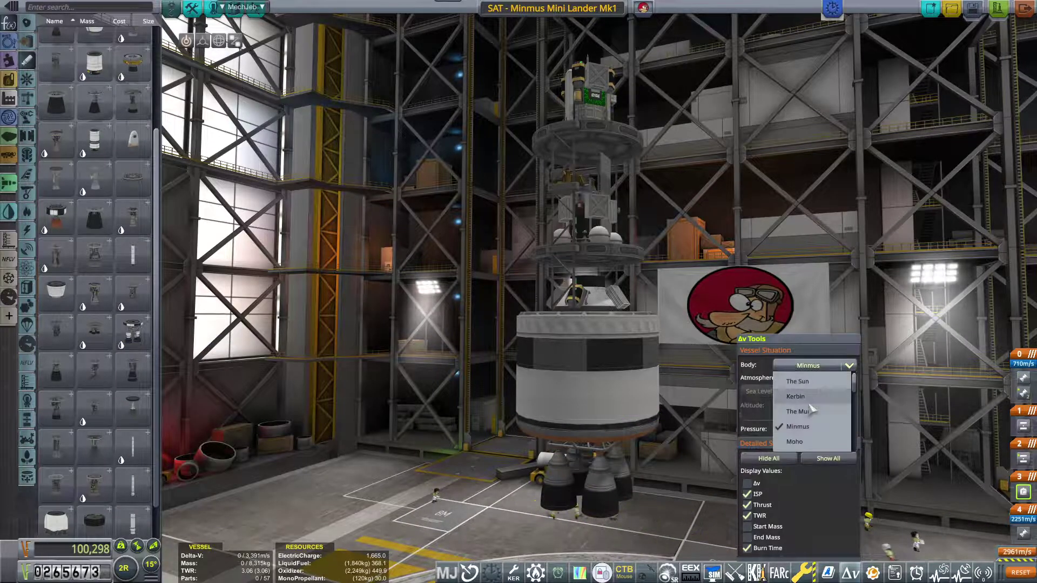
scroll(418, 419, "up", 5)
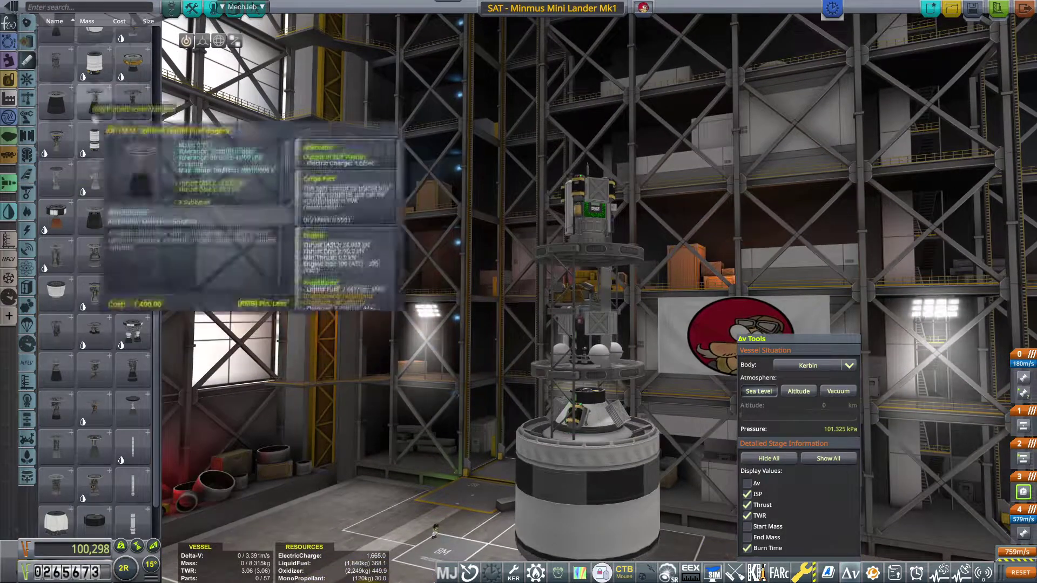
Offset the Rockomax X200-8 tank into position under the lander
left_click(27, 251)
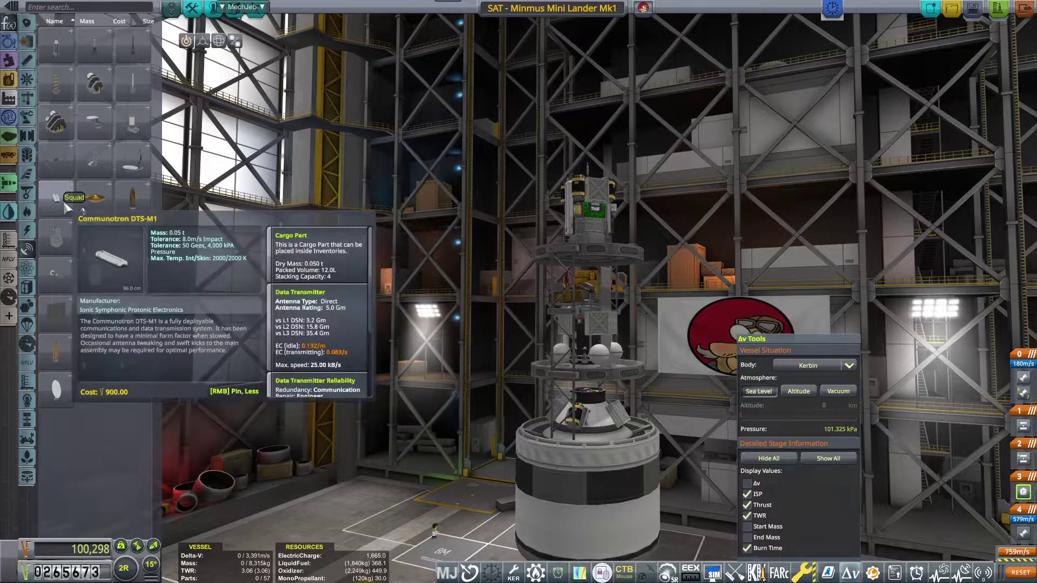
left_click_drag(62, 198, 604, 450)
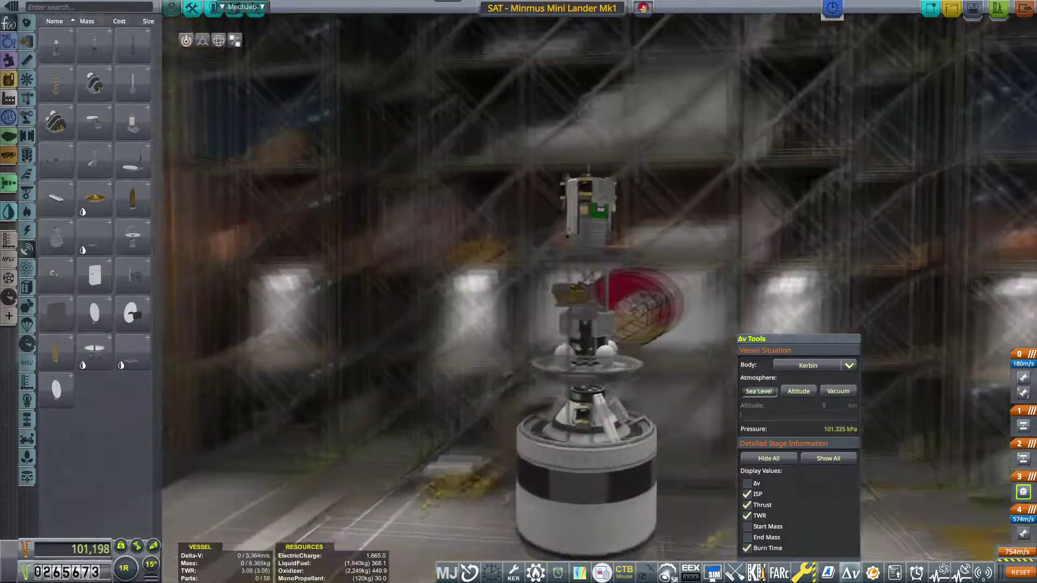
mouse_move(545, 518)
left_mouse_down()
mouse_move(616, 422)
mouse_move(121, 142)
left_mouse_up()
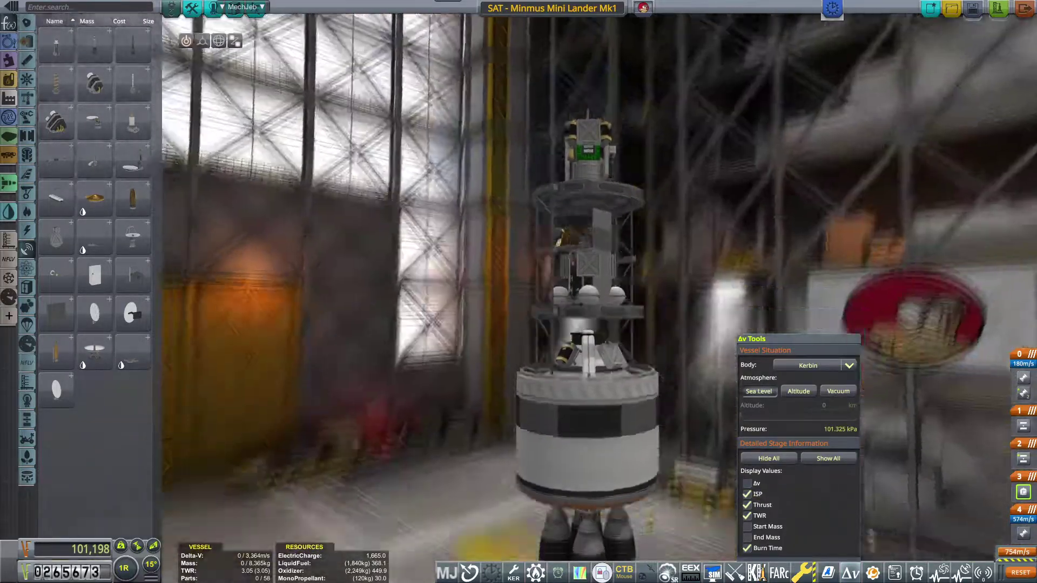
left_click_drag(567, 243, 443, 375)
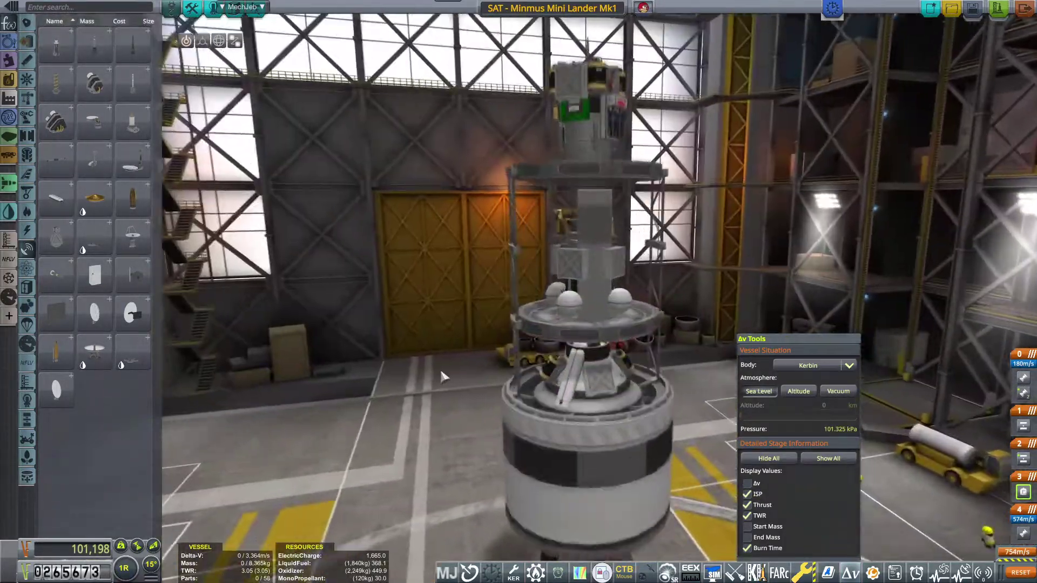
key("2")
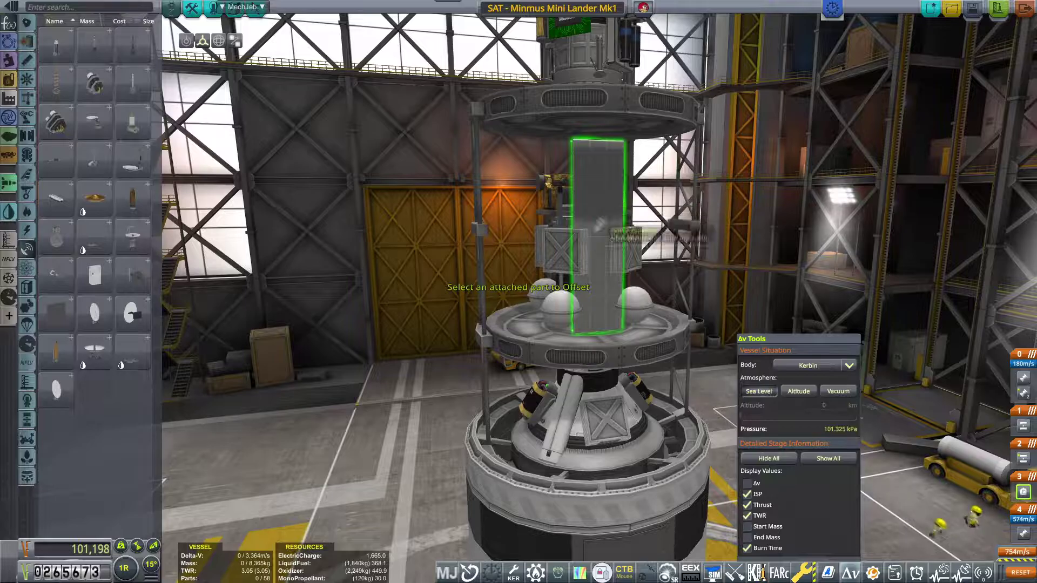
left_click(600, 225)
left_click_drag(599, 243, 405, 243)
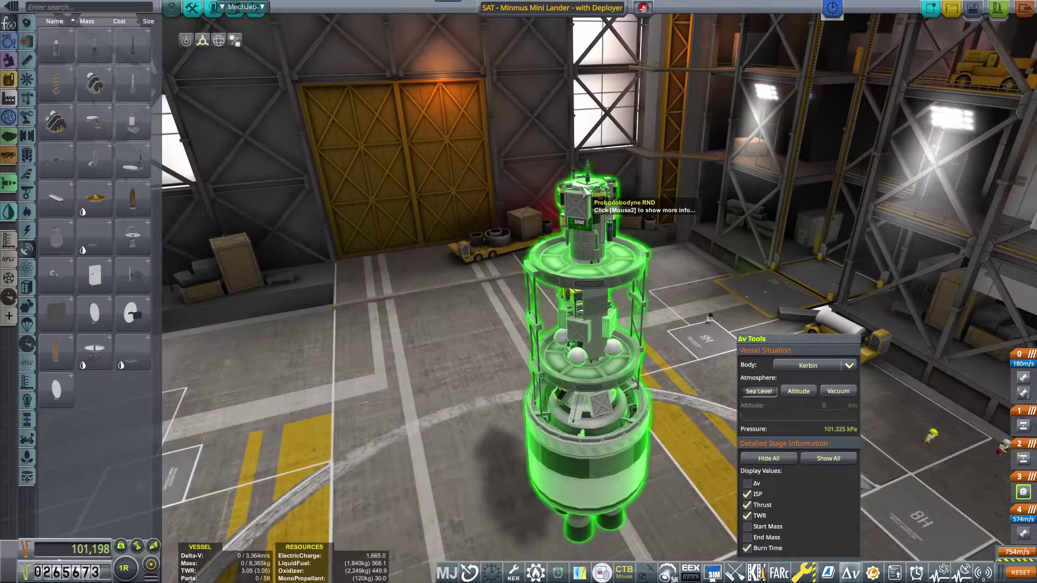
Build a three-sided AE-FF2 fairing around the lander and close its settings
right_click(583, 106)
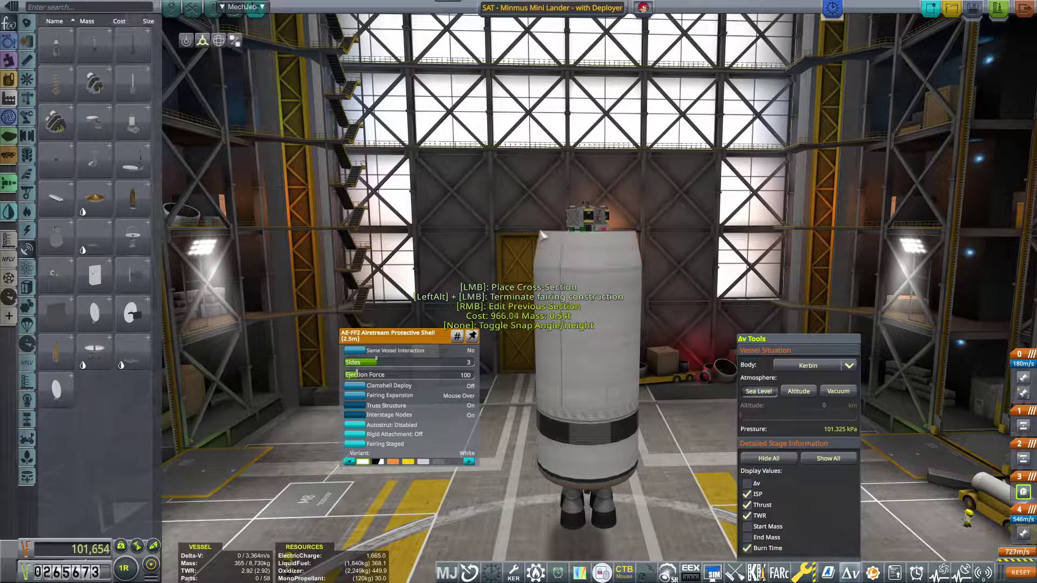
left_click(567, 185)
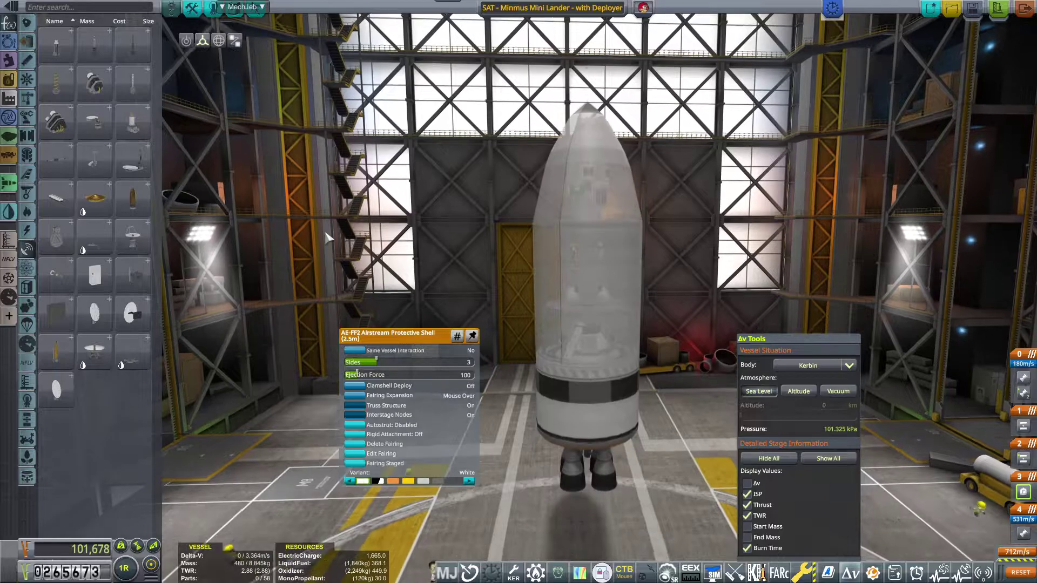
scroll(324, 229, "up", 5)
left_click(431, 492)
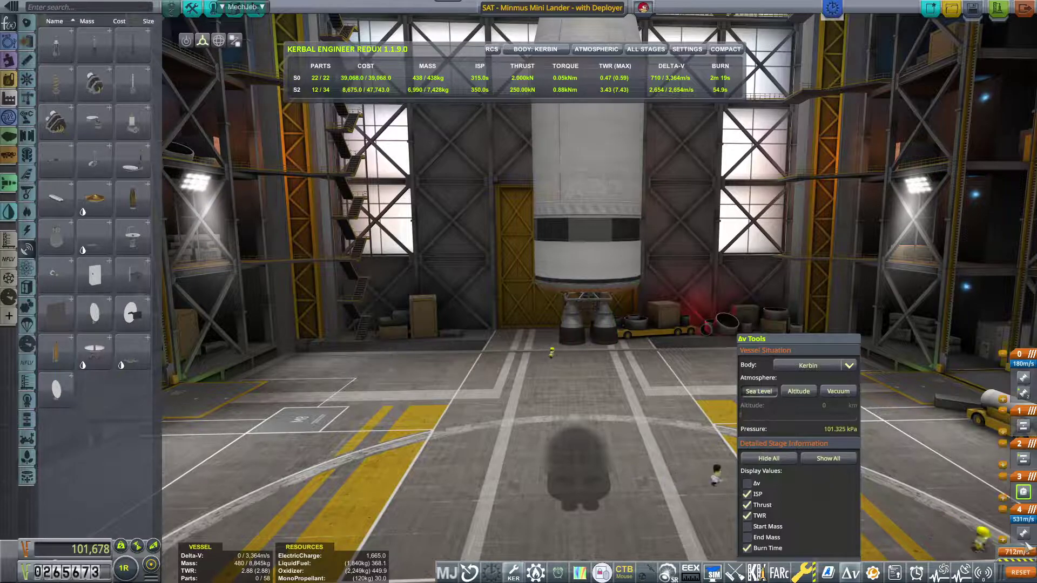
scroll(519, 325, "down", 5)
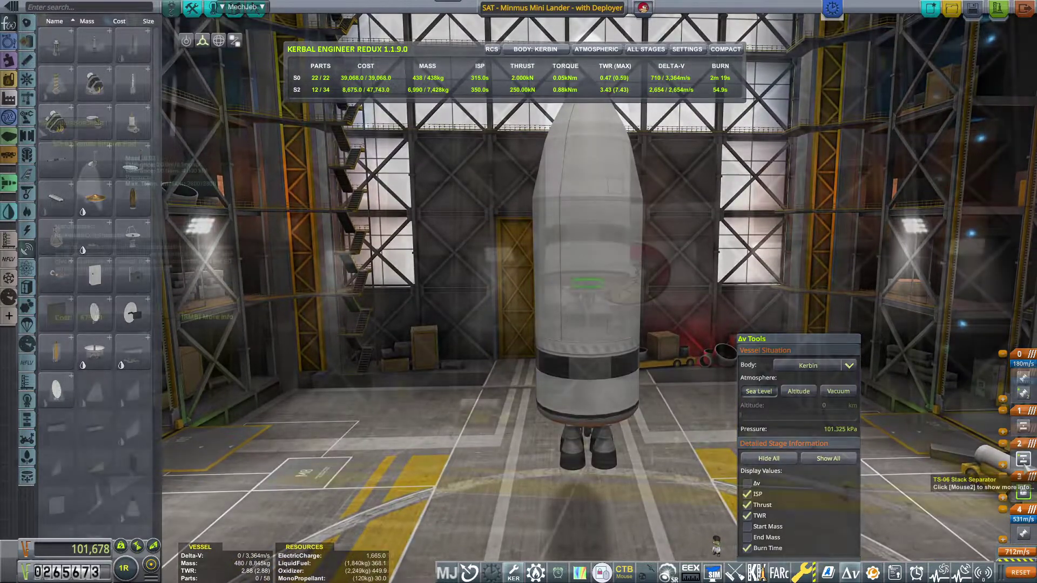
scroll(519, 325, "up", 5)
Attach a TD-25 decoupler under the upper stage's engines
left_click(27, 138)
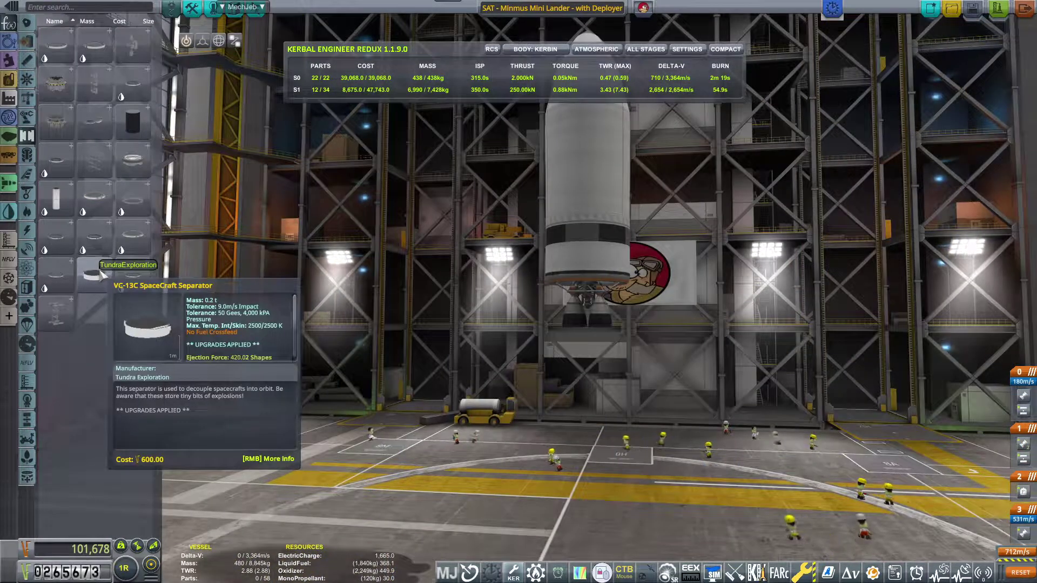
left_click(95, 275)
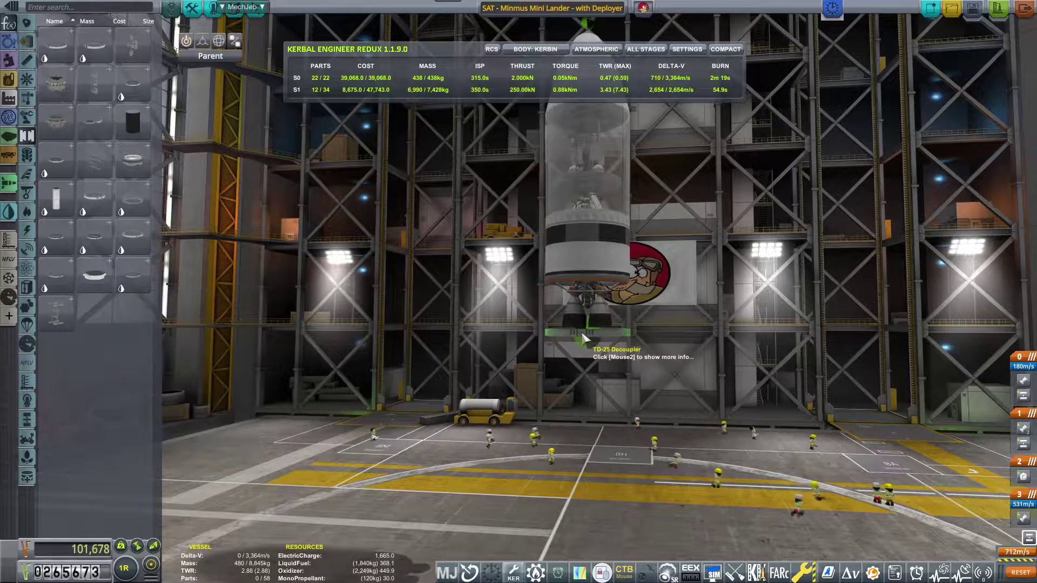
left_click(587, 328)
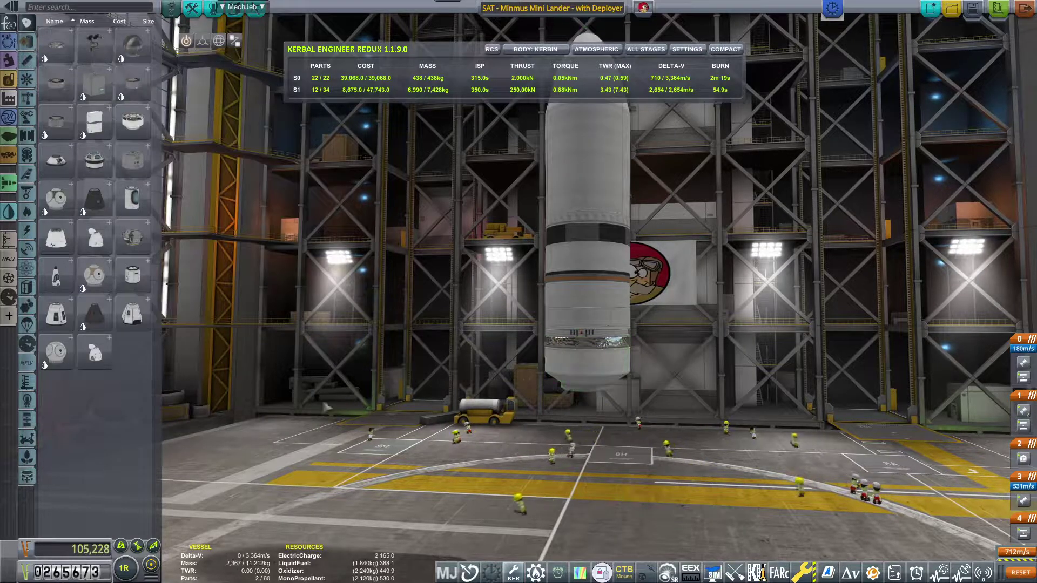
right_click(519, 291)
Attach a tall Bagorah K1-125 tank below the decoupler
left_click(27, 58)
left_click(27, 79)
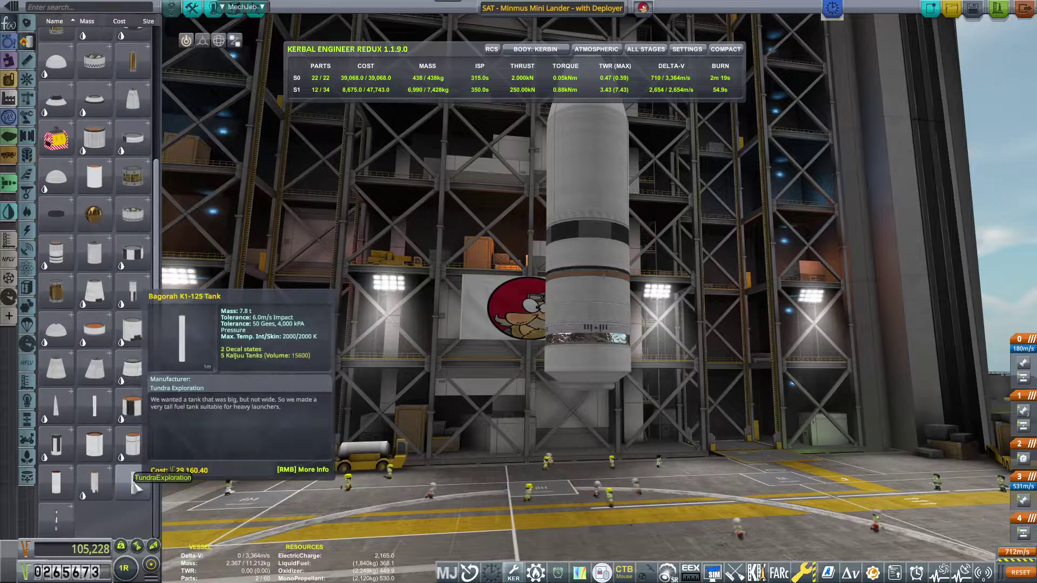
left_click(55, 139)
scroll(558, 243, "down", 3)
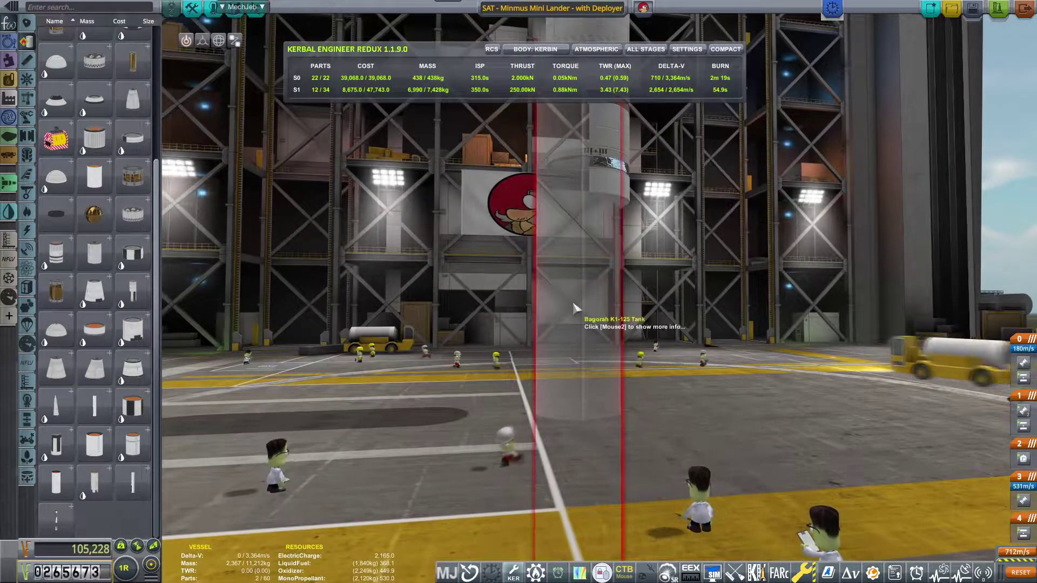
scroll(575, 309, "up", 3)
scroll(591, 312, "up", 2)
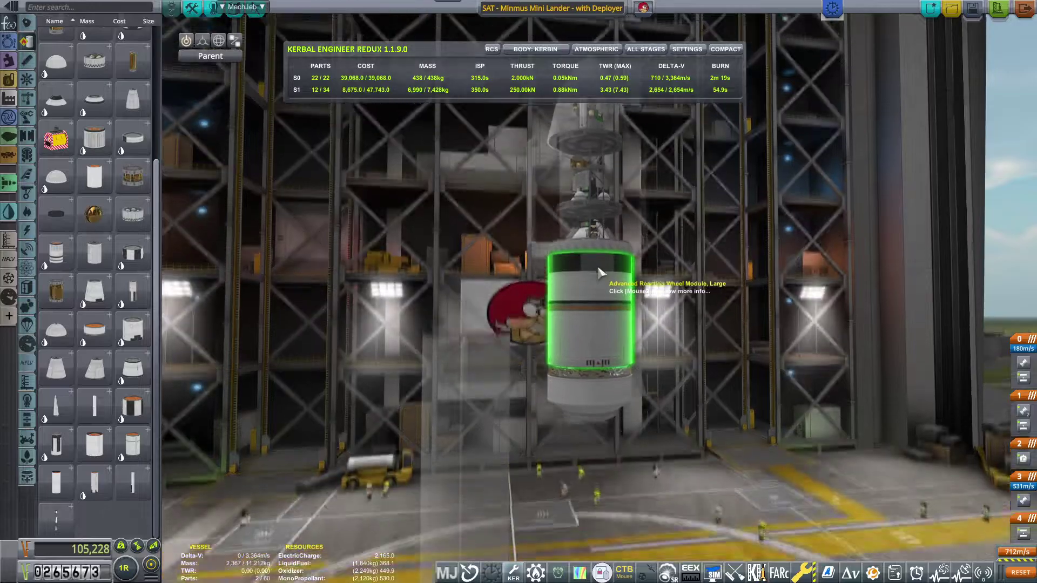
left_click(598, 314)
scroll(598, 315, "up", 4)
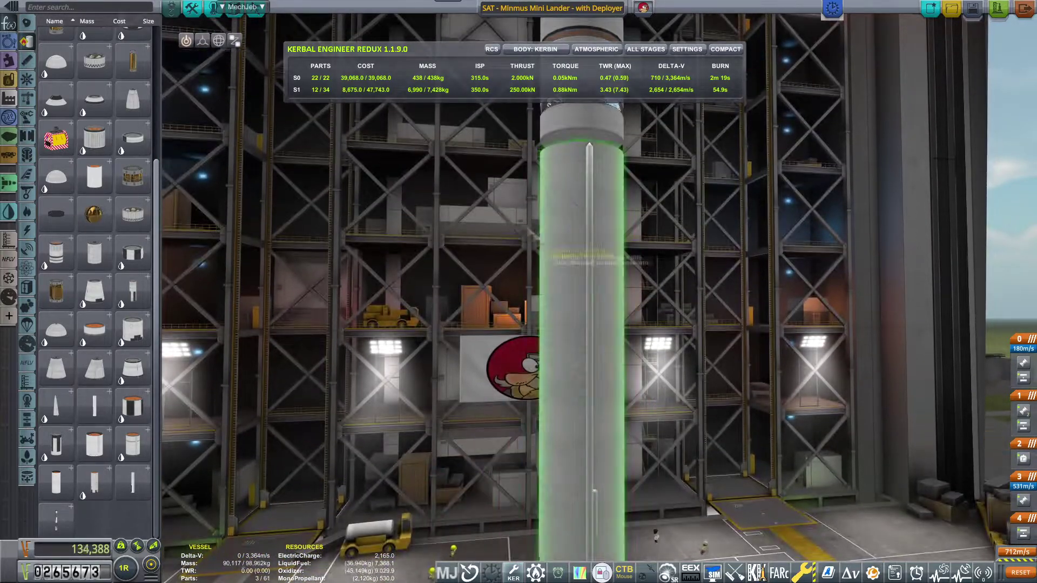
left_click_drag(568, 324, 567, 203)
left_click_drag(567, 243, 567, 340)
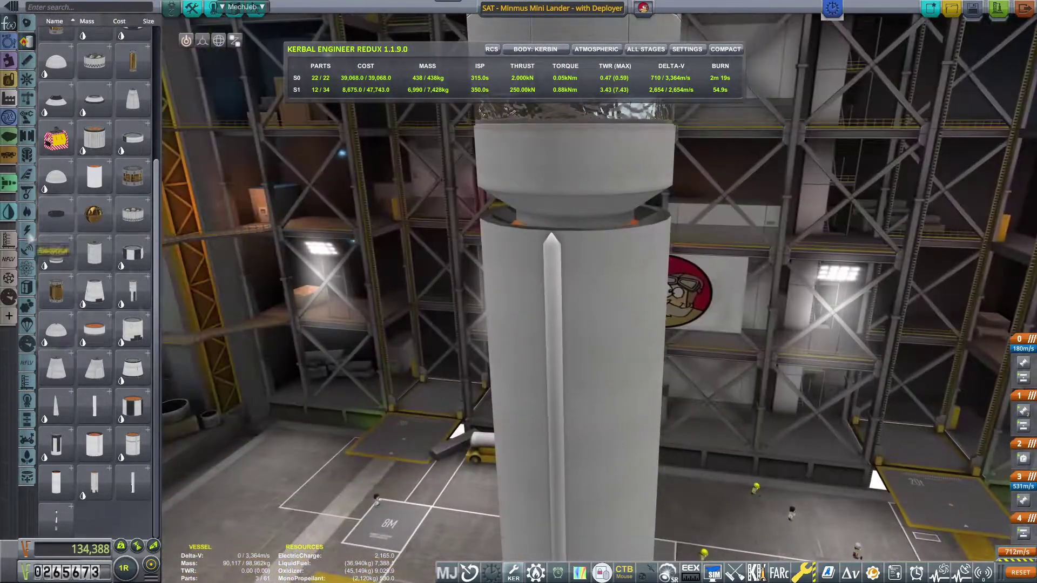
Ring the booster's top with batteries and Communotron antennas in 4x symmetry
left_click(28, 236)
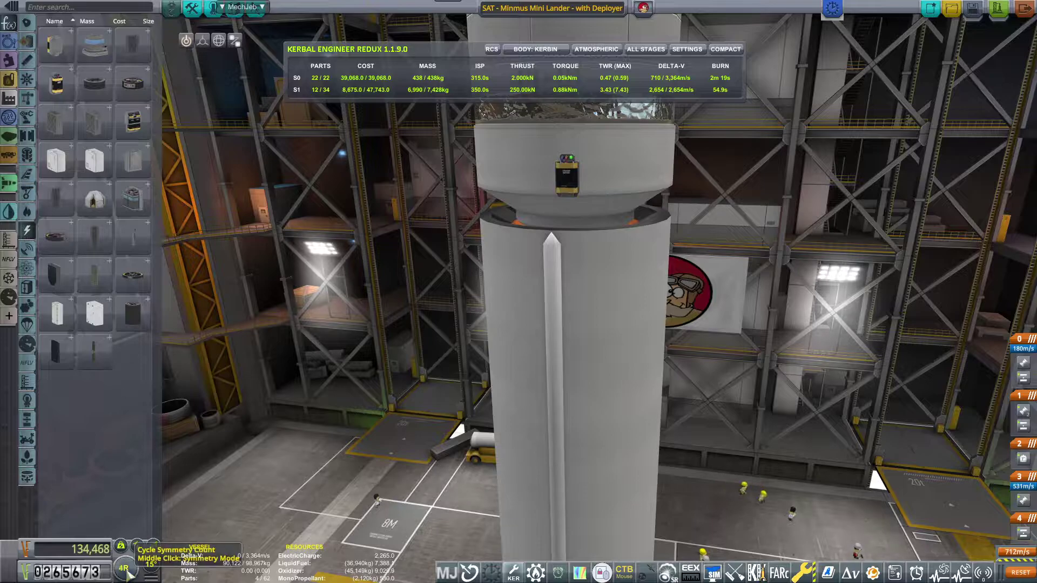
left_click(555, 212)
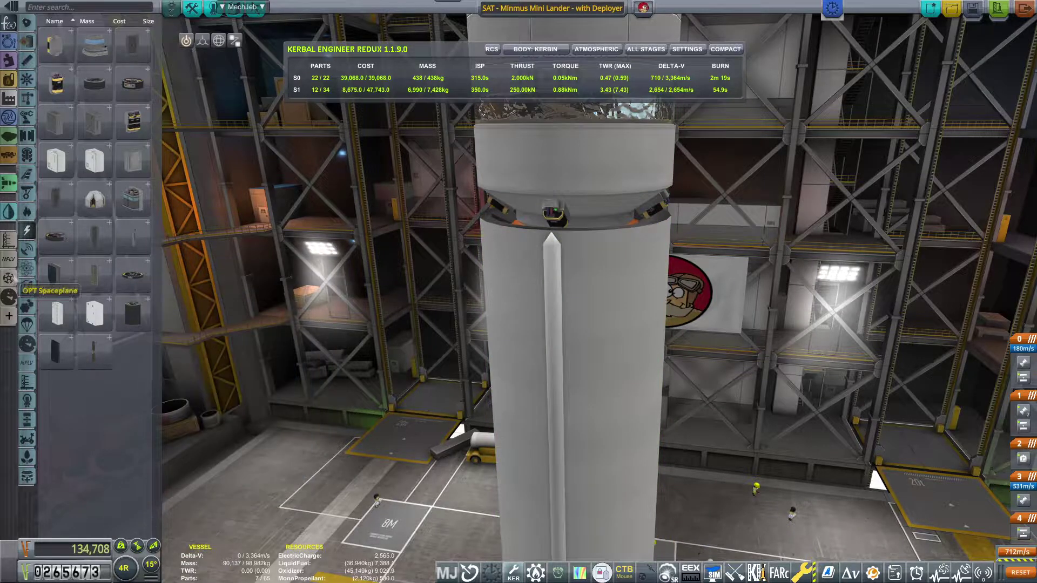
left_click(28, 251)
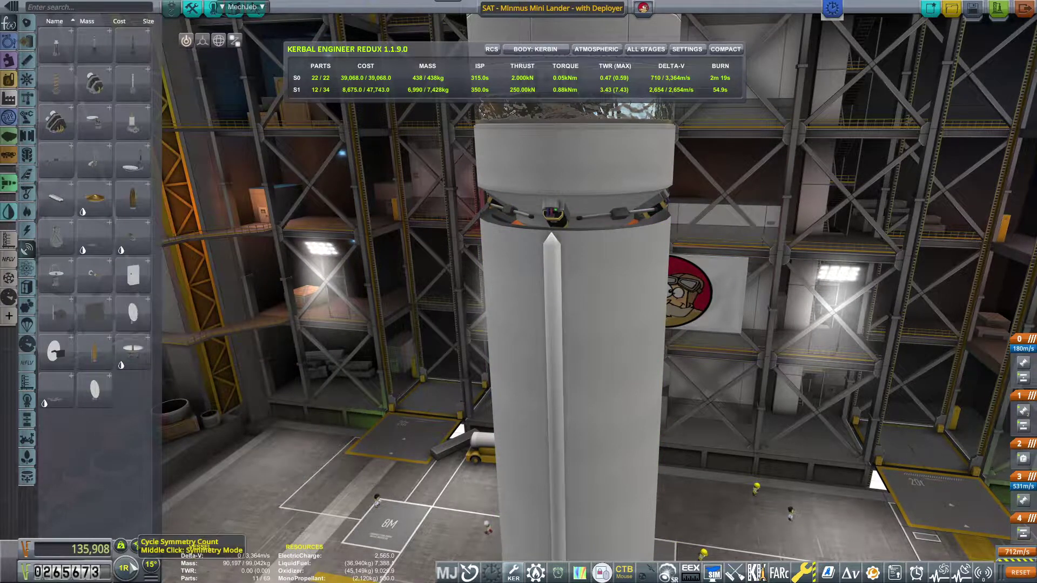
left_click(617, 214)
scroll(283, 357, "up", 3)
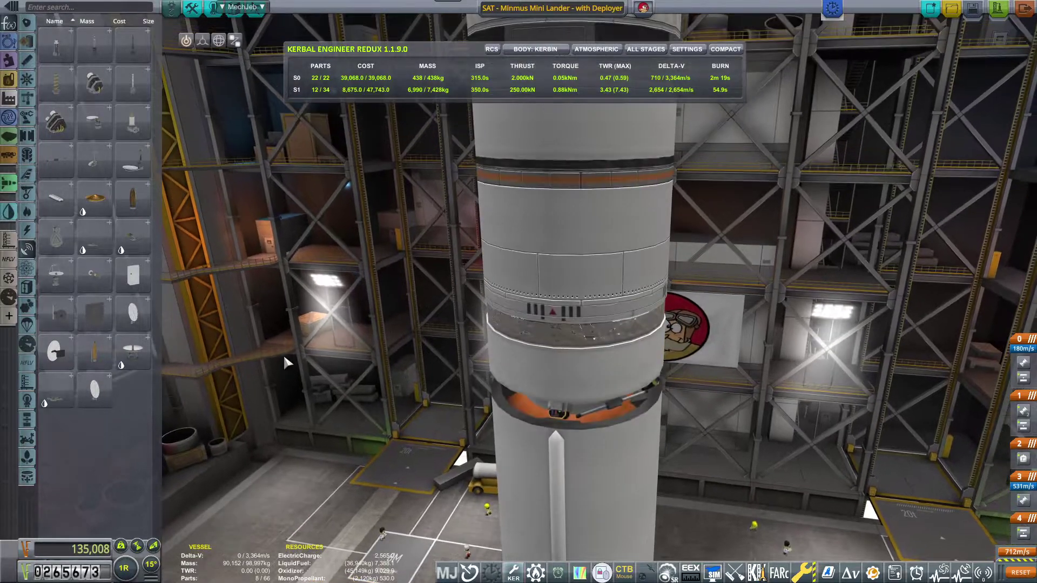
scroll(289, 337, "down", 3)
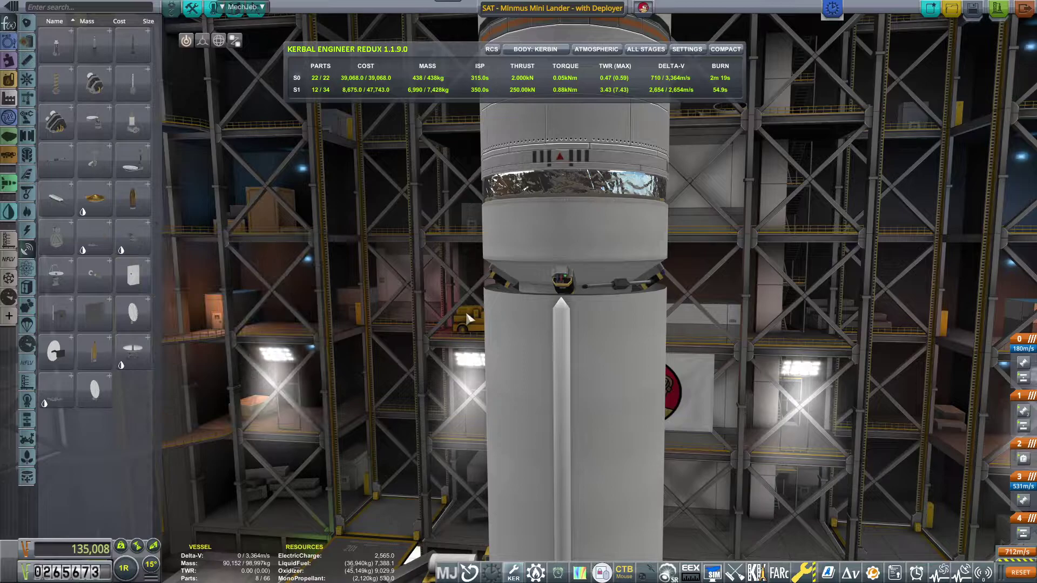
Attach Mk2-R radial parachutes around the booster tank
left_click(27, 324)
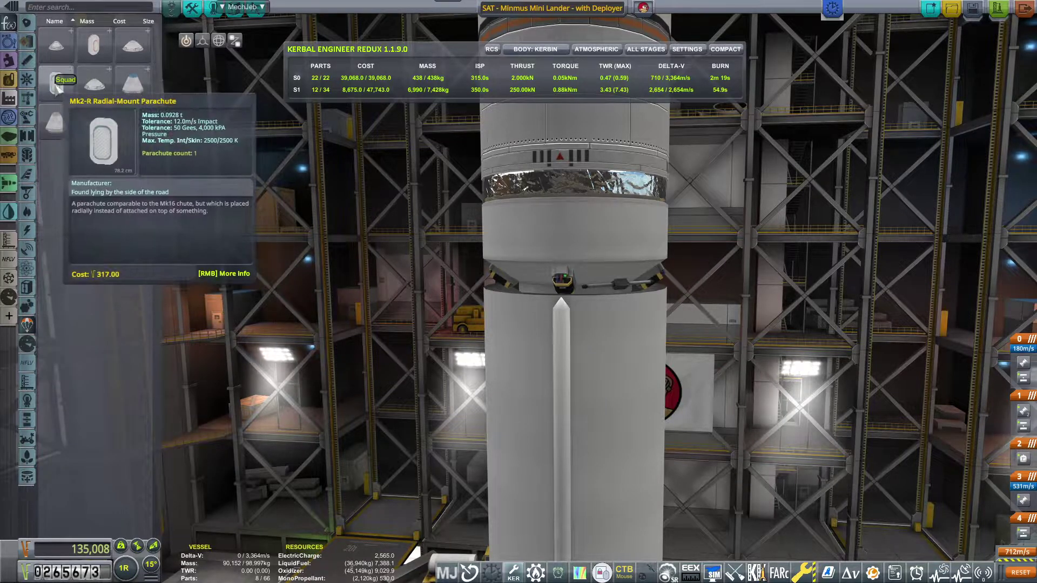
left_click(59, 85)
left_click(619, 337)
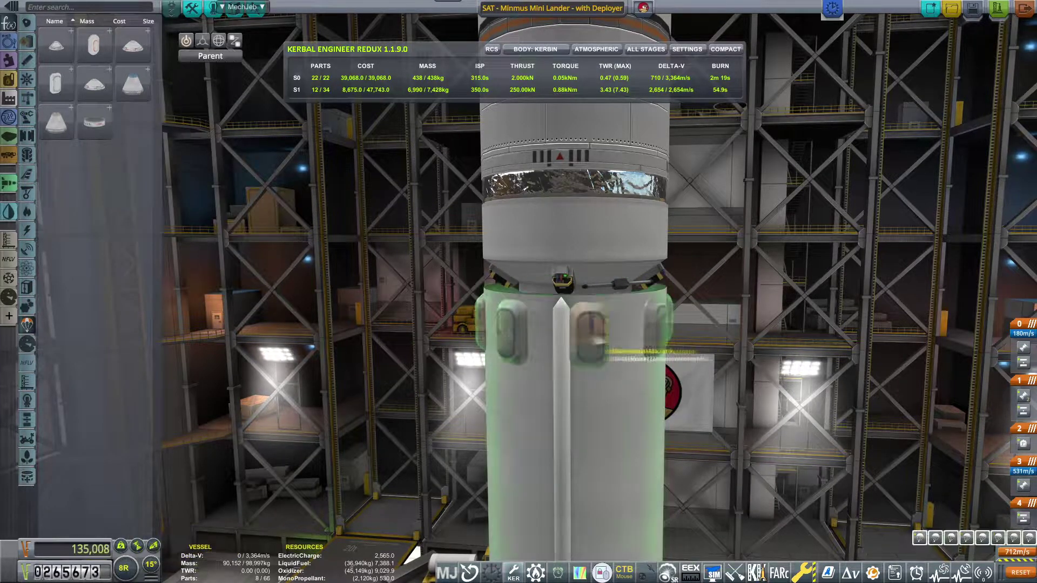
Add symmetric airbrakes near the tank top, adjusting the symmetry count with X
left_click(27, 174)
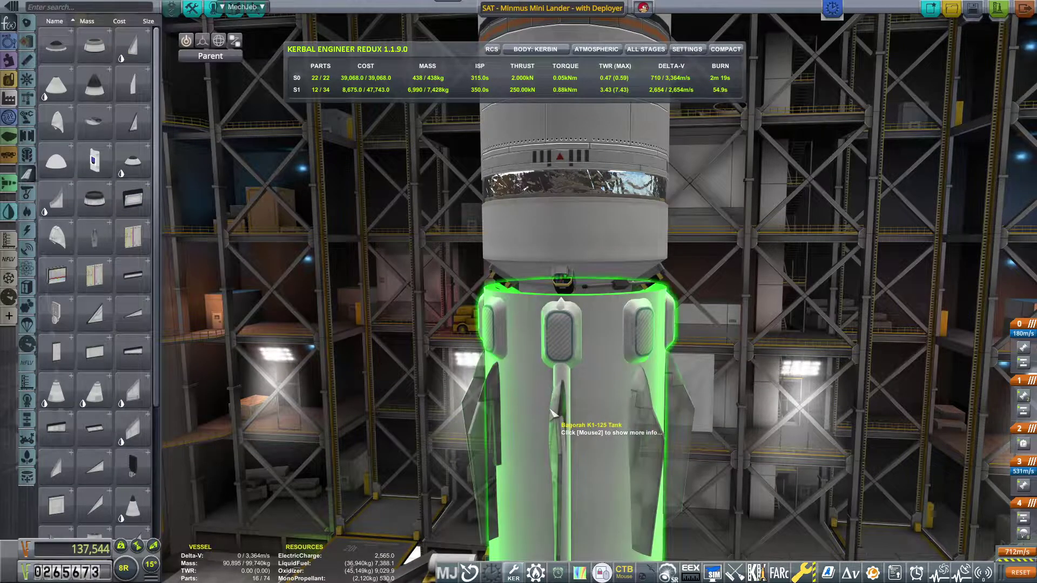
left_click(56, 85)
left_click(560, 454)
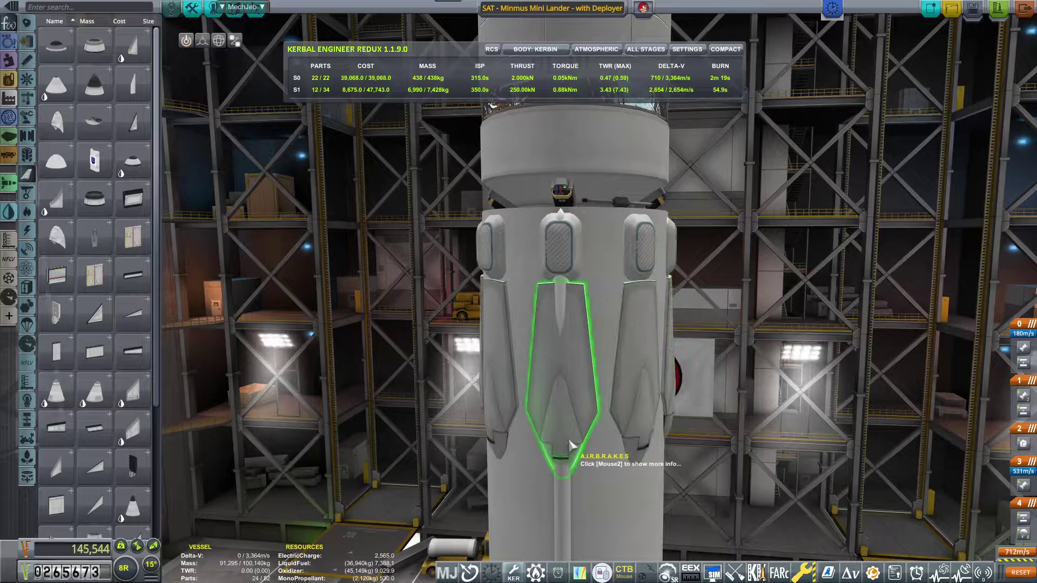
left_click(123, 569)
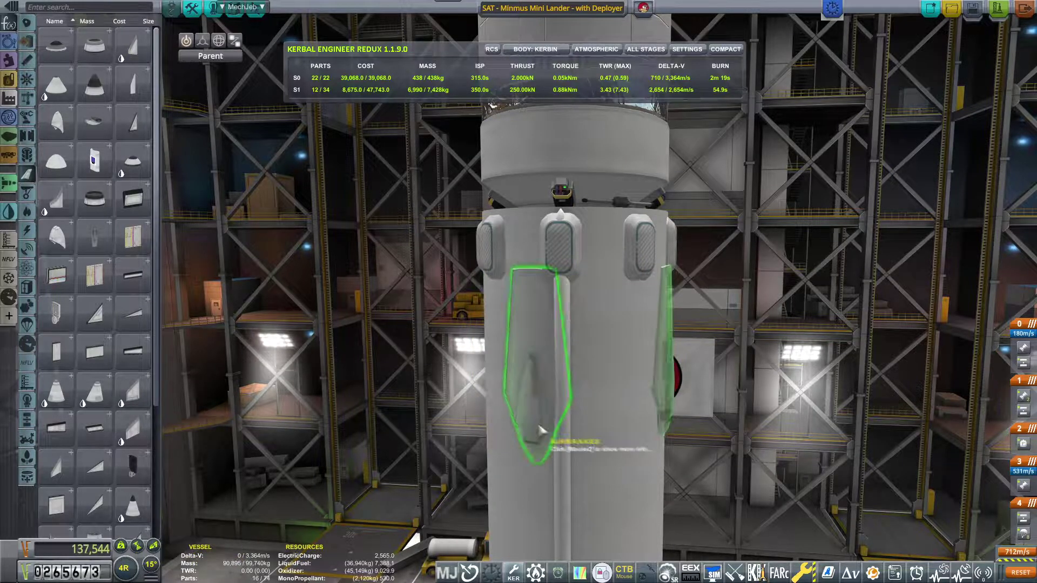
key("shift+x")
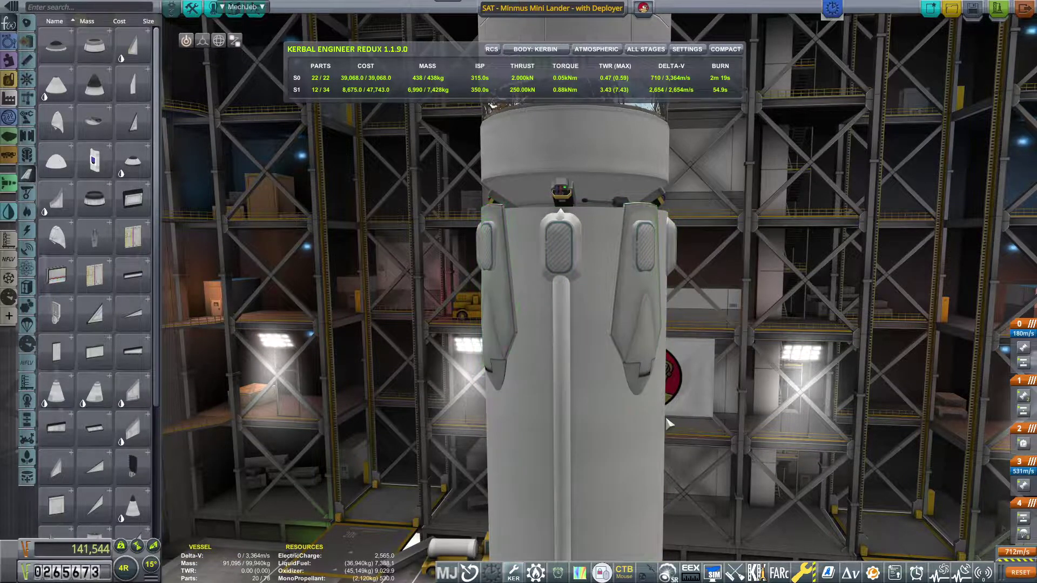
scroll(567, 324, "up", 3)
Reposition the tank and check the avionics module's settings
left_click(219, 40)
left_click(559, 364)
scroll(559, 365, "down", 5)
scroll(583, 478, "down", 1)
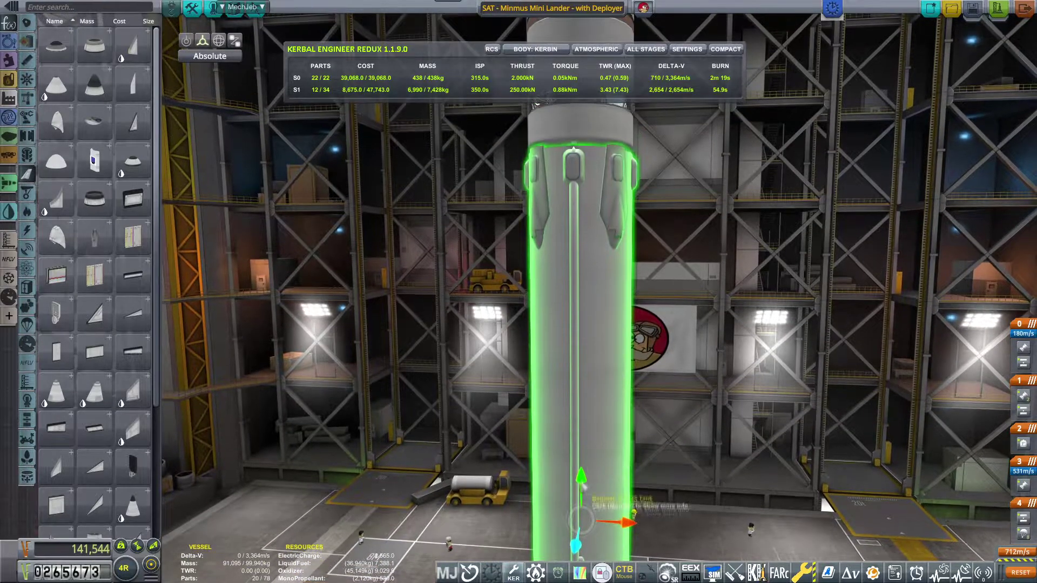
scroll(583, 477, "down", 3)
right_click(579, 215)
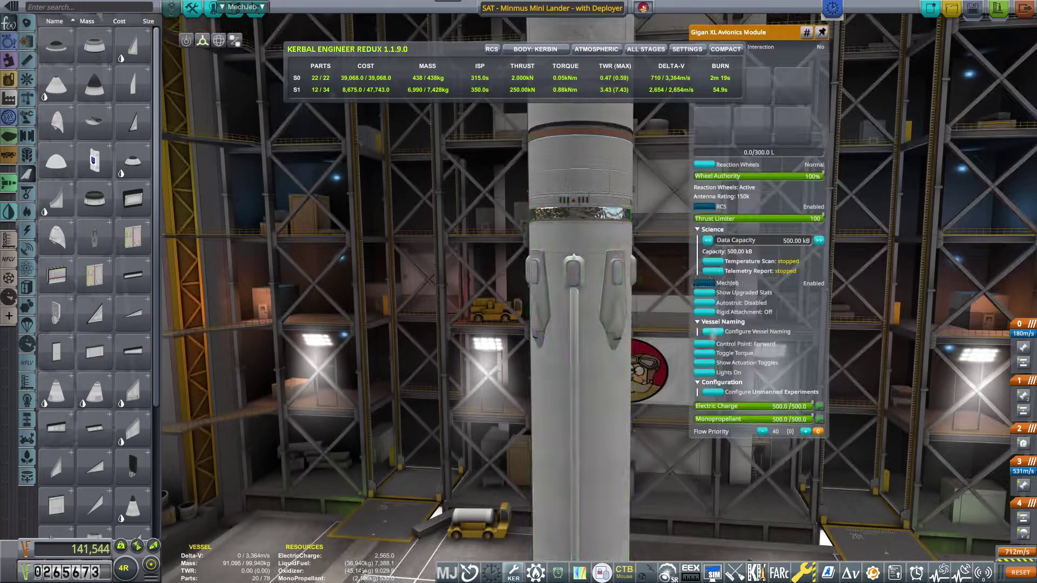
left_click(823, 536)
scroll(749, 374, "down", 3)
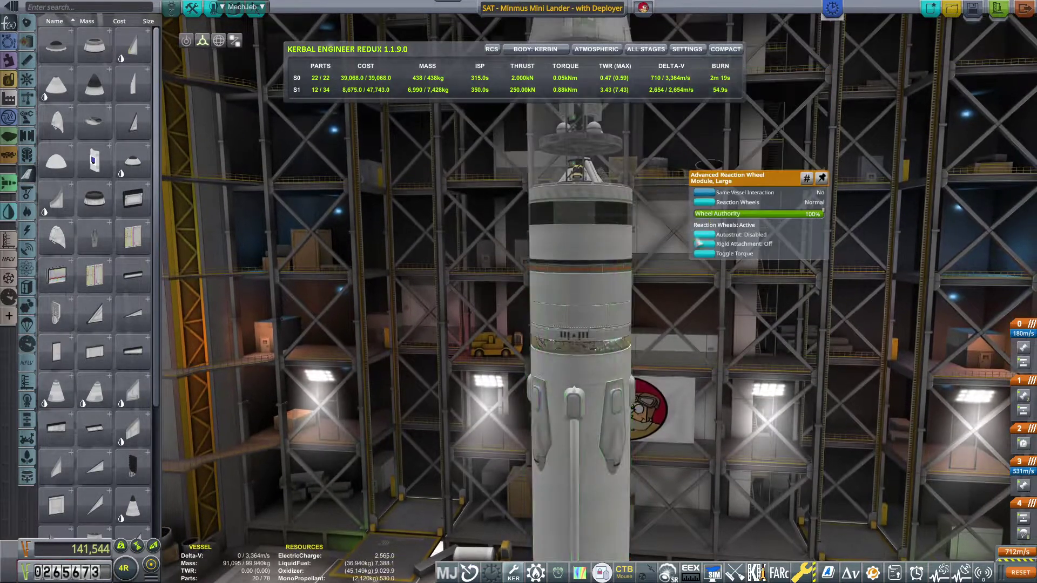
scroll(750, 374, "down", 3)
scroll(748, 375, "down", 3)
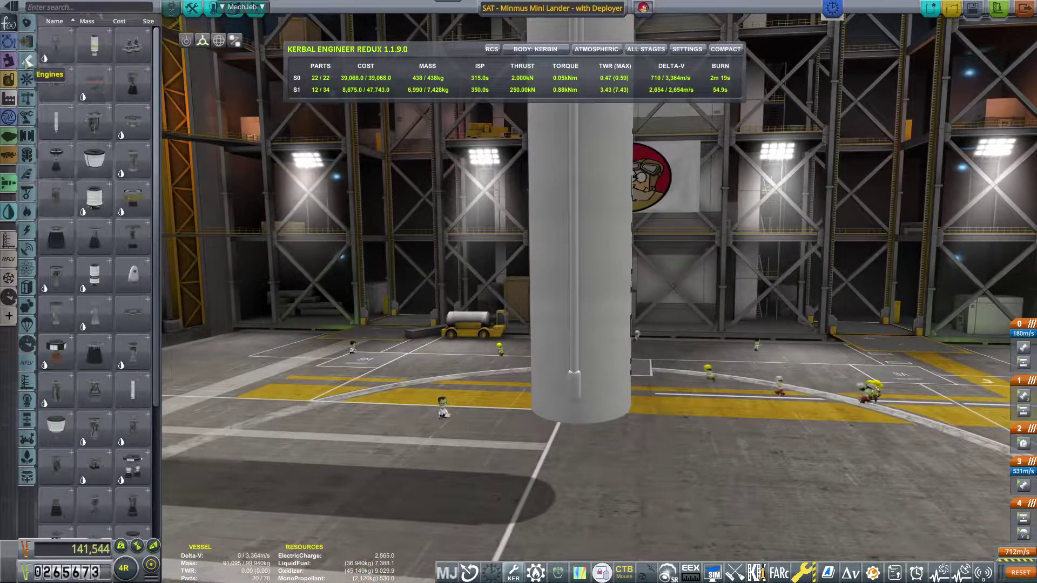
scroll(94, 243, "down", 5)
Attach the VL-9R Octopus engine to the bottom of the Bagorah tank
left_click(90, 477)
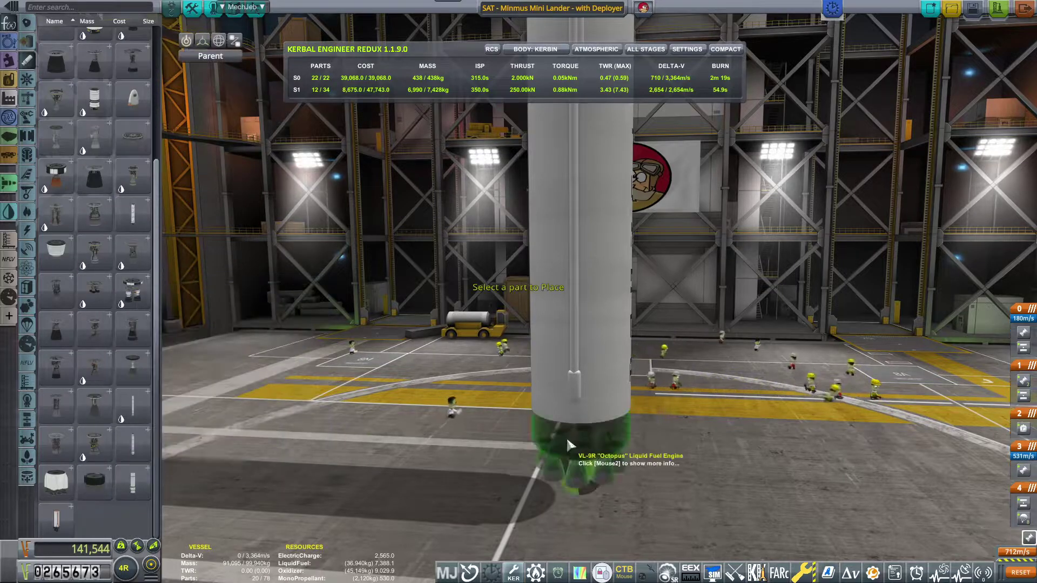
left_click(579, 455)
scroll(728, 442, "up", 3)
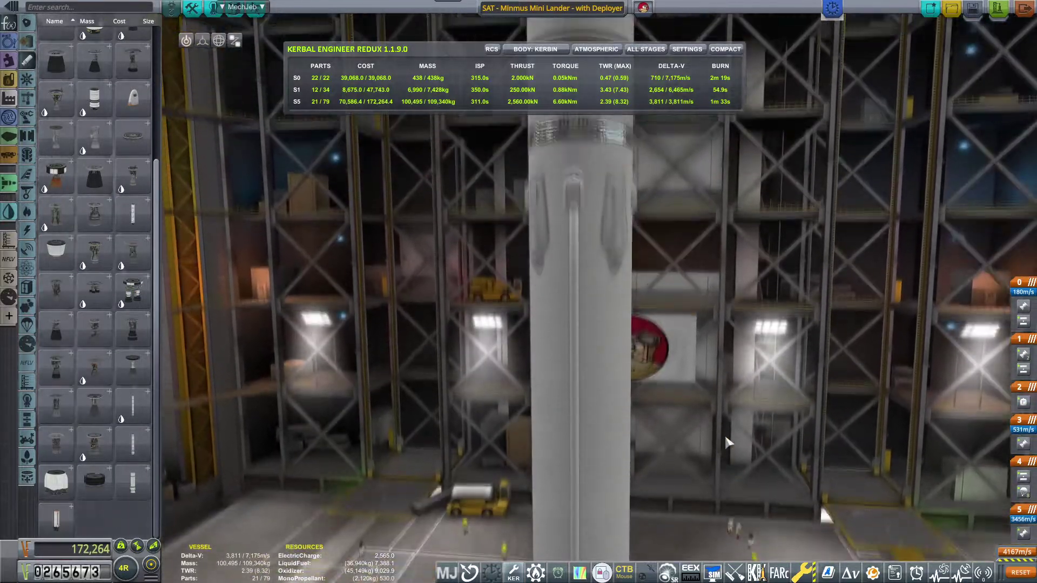
scroll(746, 406, "up", 3)
scroll(752, 379, "down", 4)
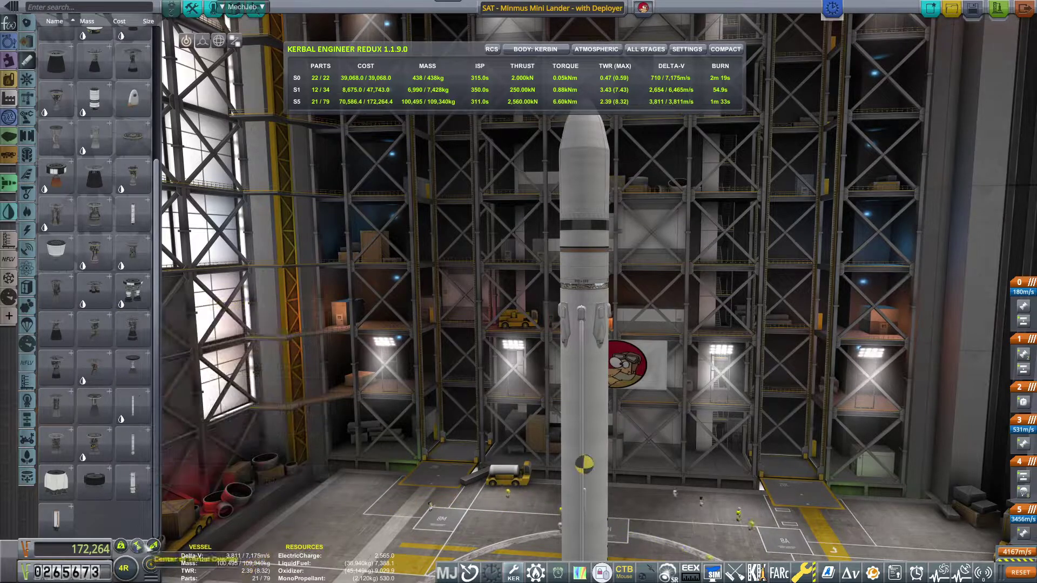
scroll(583, 325, "up", 3)
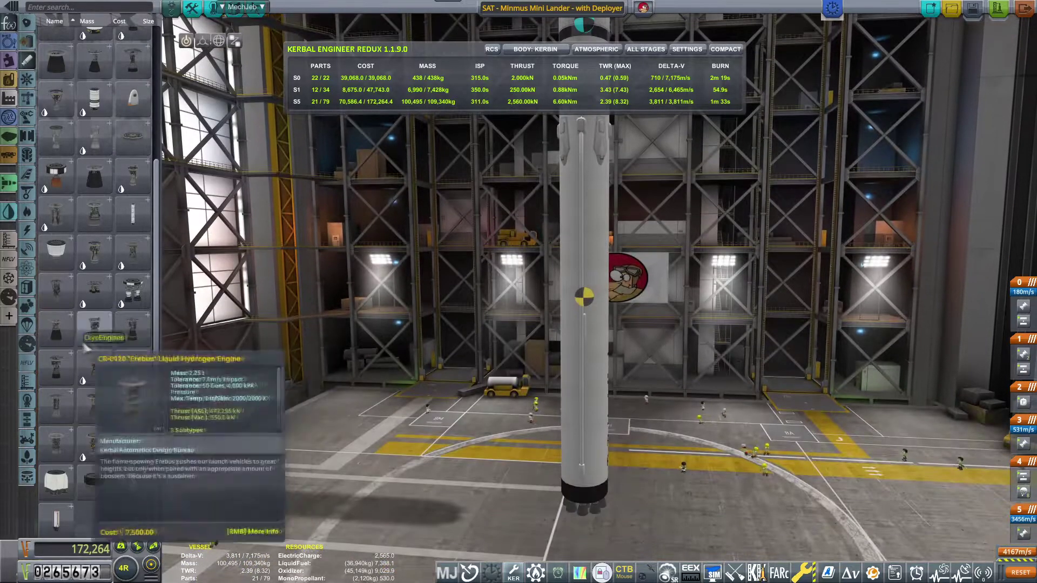
Attach four tail fins in symmetry around the booster's base
left_click(27, 97)
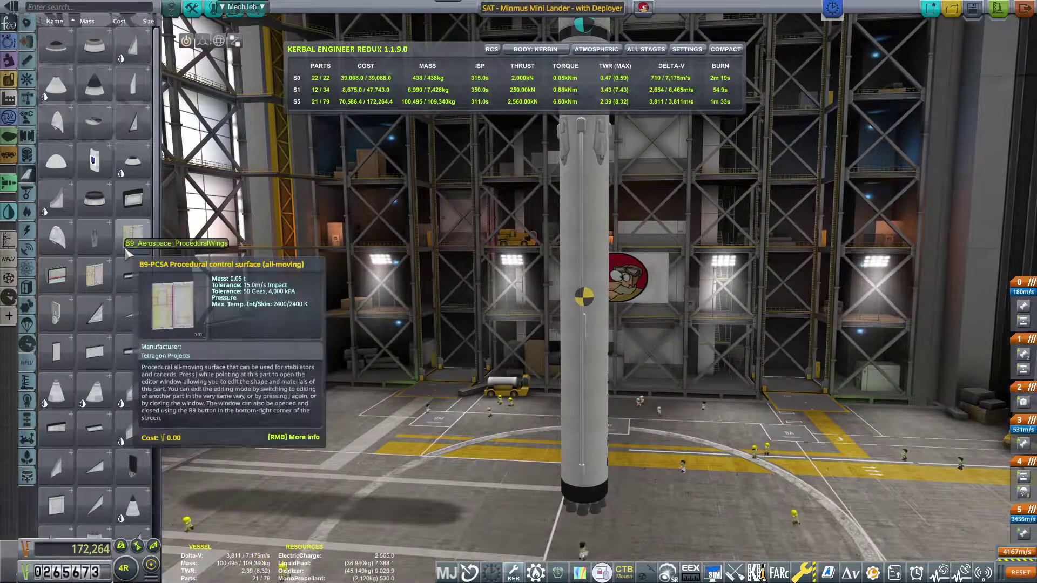
scroll(132, 298, "down", 3)
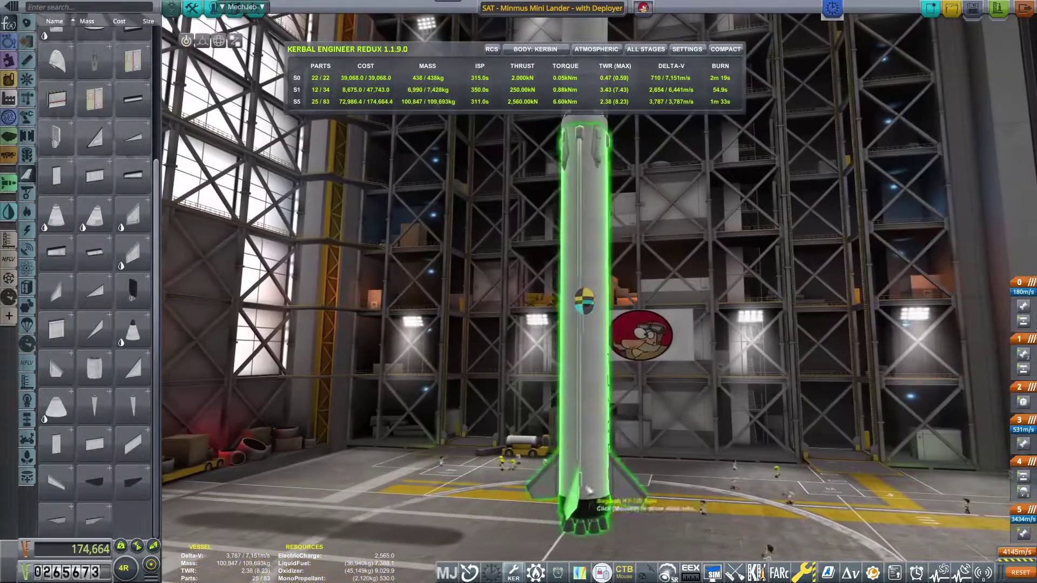
left_click(573, 503)
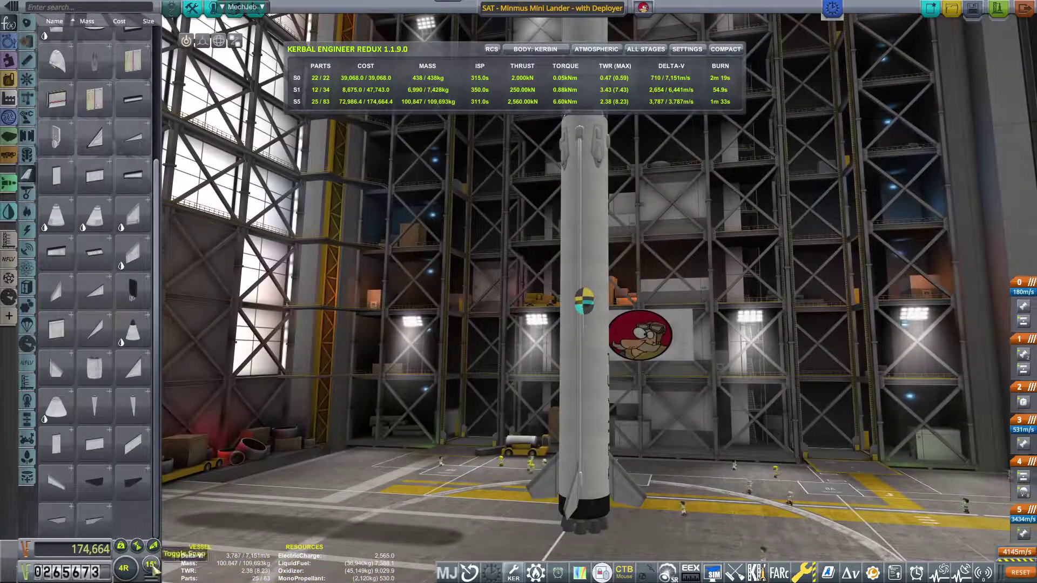
left_click(573, 502)
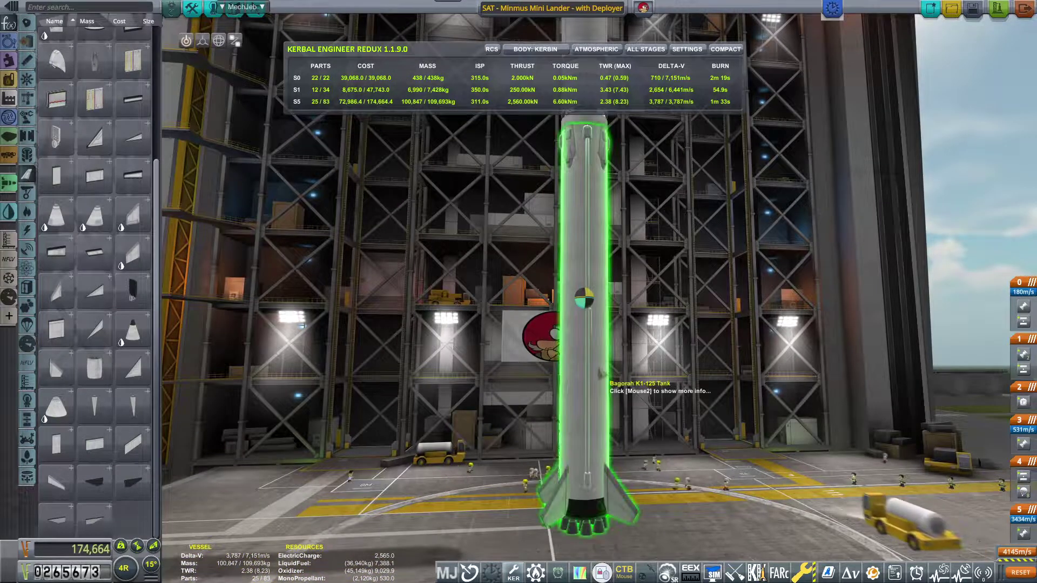
Lower the booster tank's oxidizer load with its slider
right_click(604, 380)
left_click_drag(454, 366, 328, 374)
left_click(468, 235)
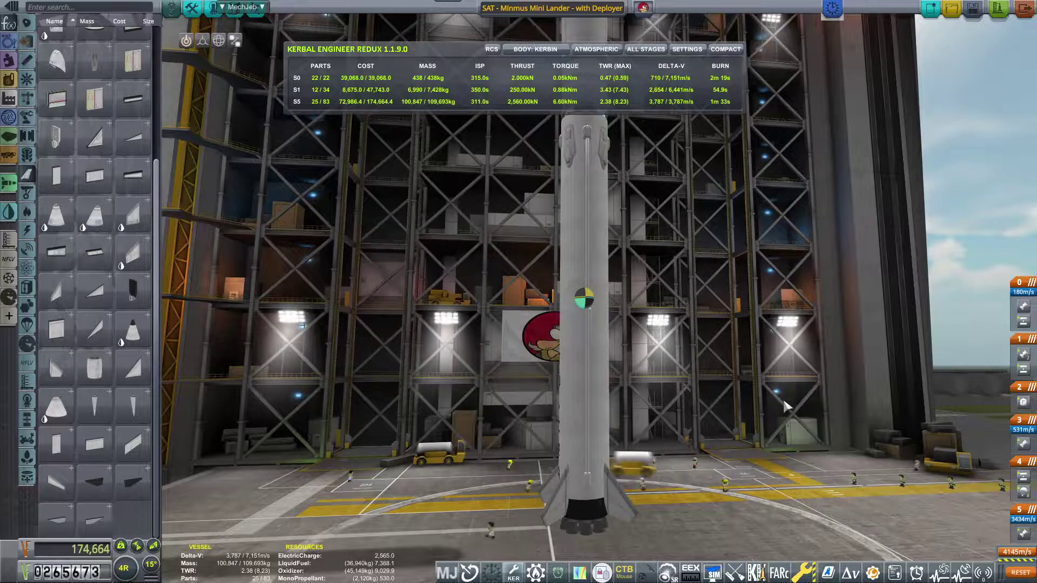
scroll(583, 324, "up", 3)
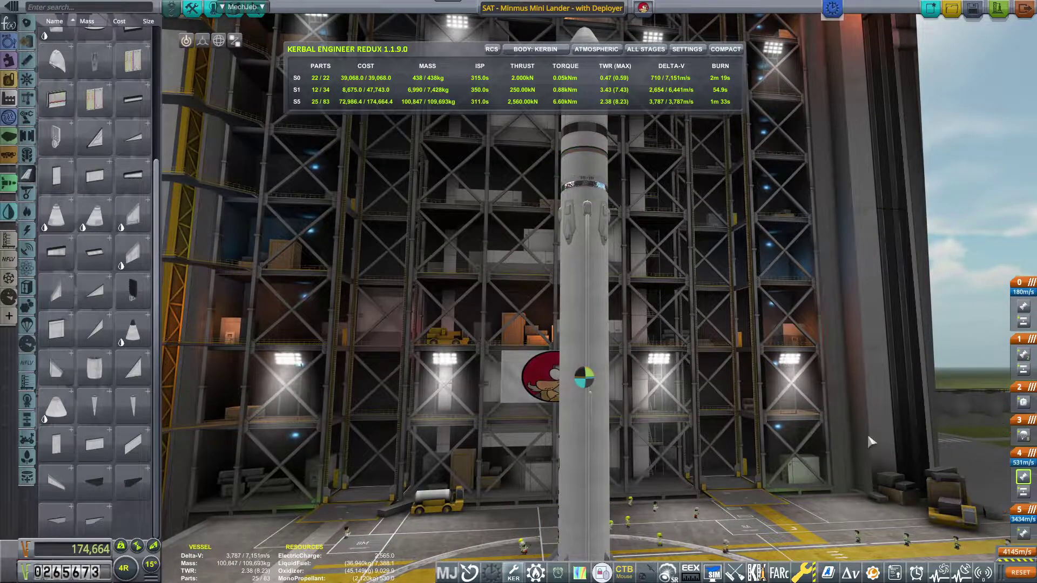
scroll(821, 389, "down", 3)
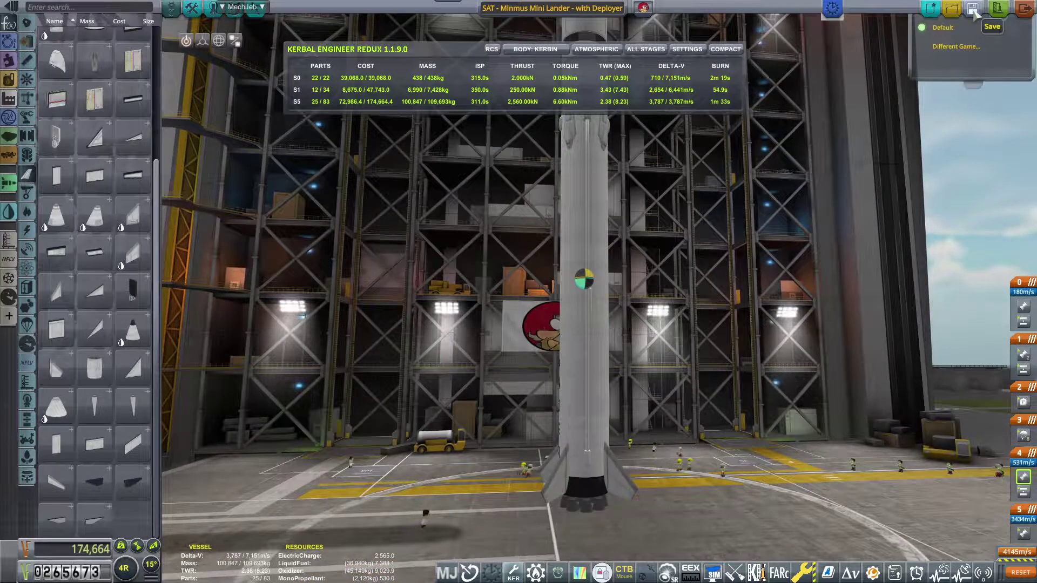
Place a Tundra Exploration launch tower beside the rocket, then delete it
left_click_drag(730, 323, 567, 324)
left_click(11, 243)
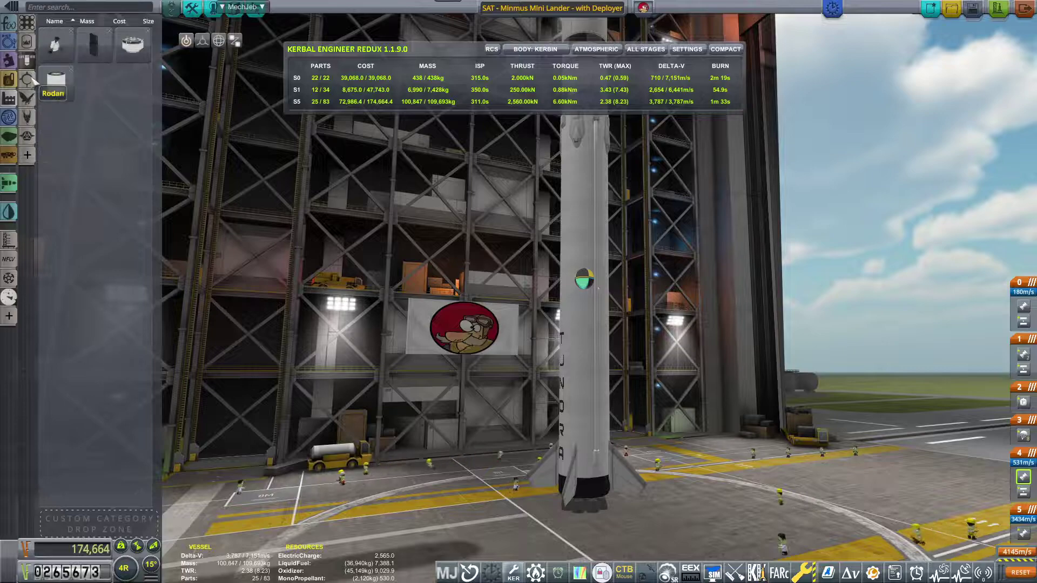
left_click(15, 28)
left_click(11, 298)
left_click(15, 238)
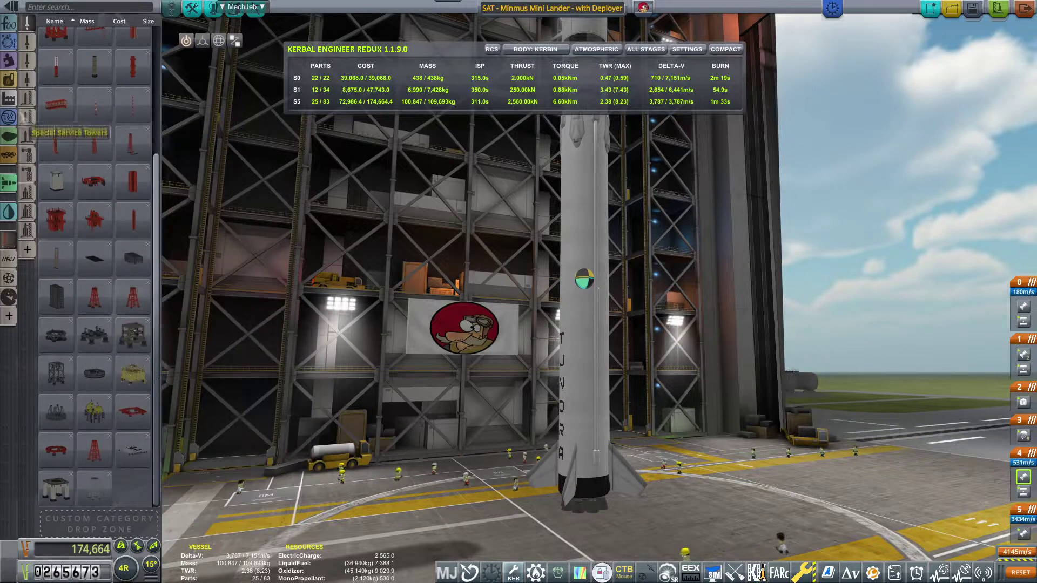
left_click(27, 158)
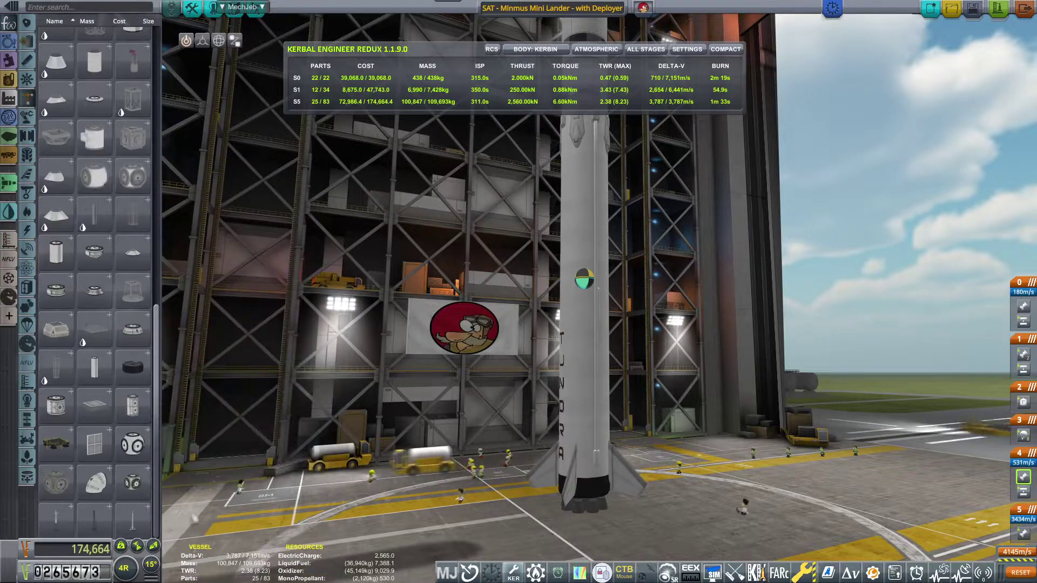
left_click(600, 421)
mouse_move(600, 421)
left_mouse_down()
mouse_move(626, 423)
mouse_move(679, 249)
left_mouse_up()
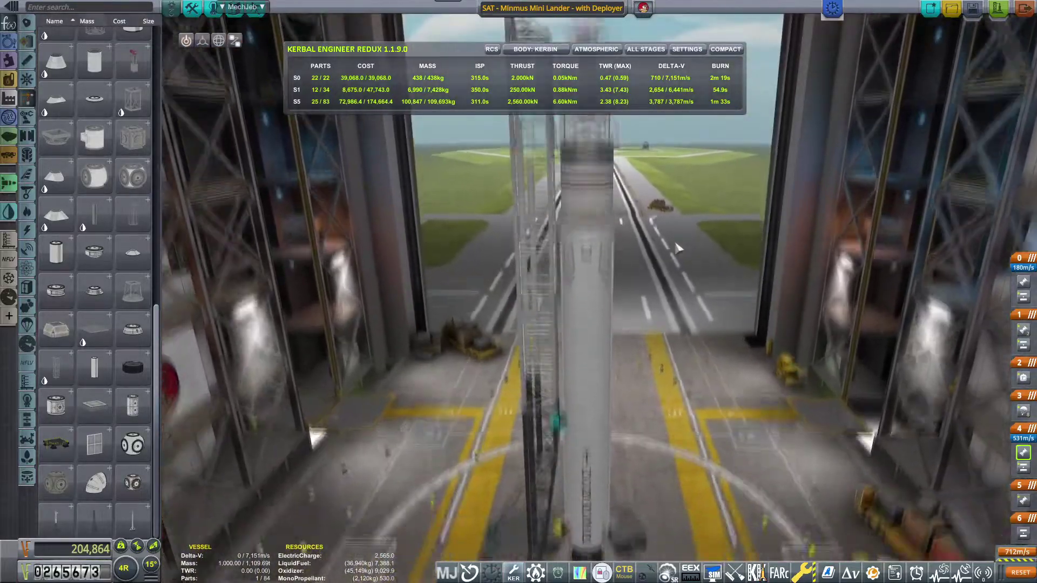
left_click(679, 249)
key("Delete")
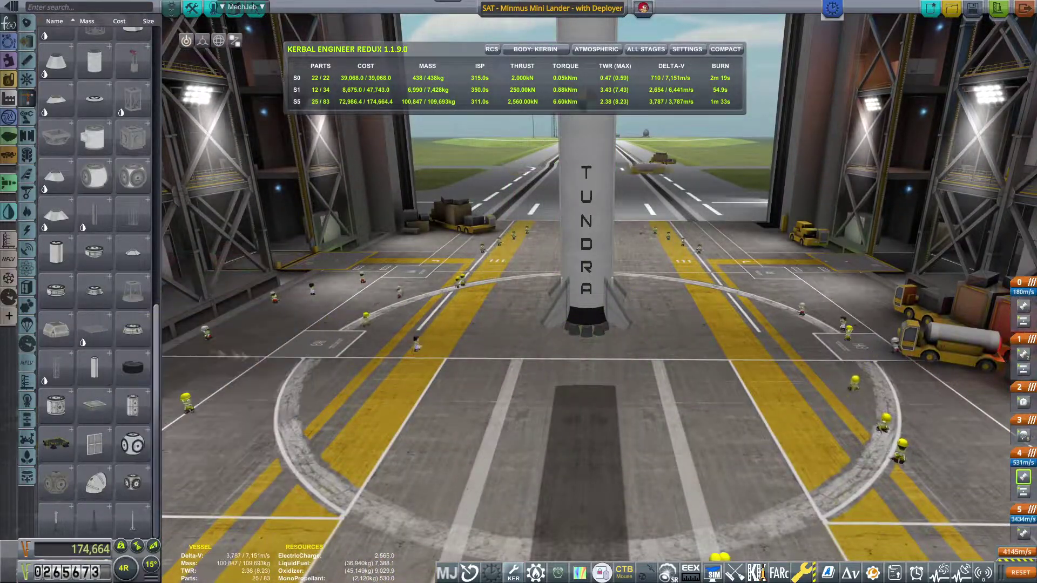
Attach four launch clamps in symmetry around the booster's base
left_click(65, 195)
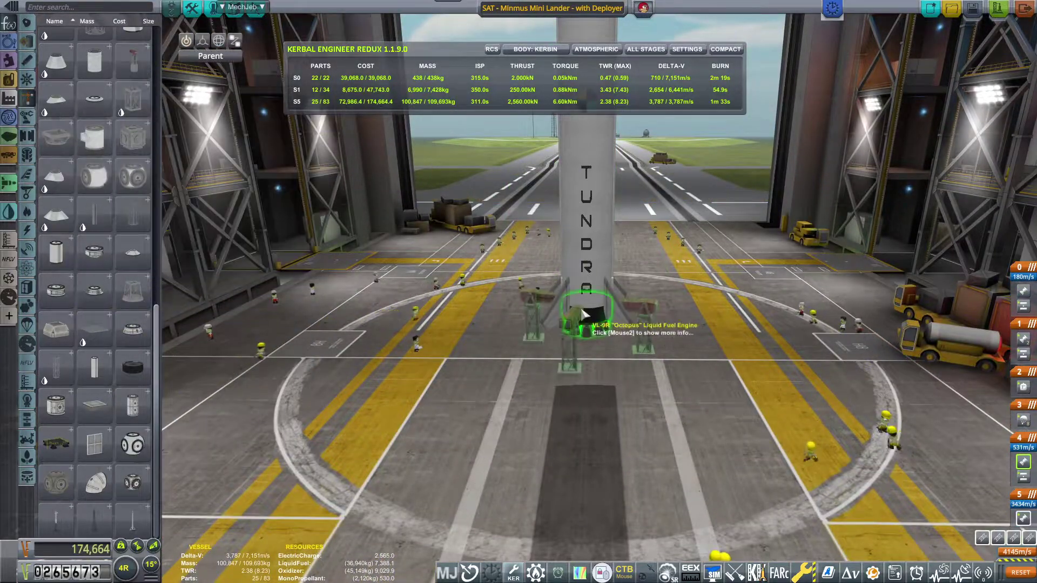
left_click(596, 324)
right_click(567, 364)
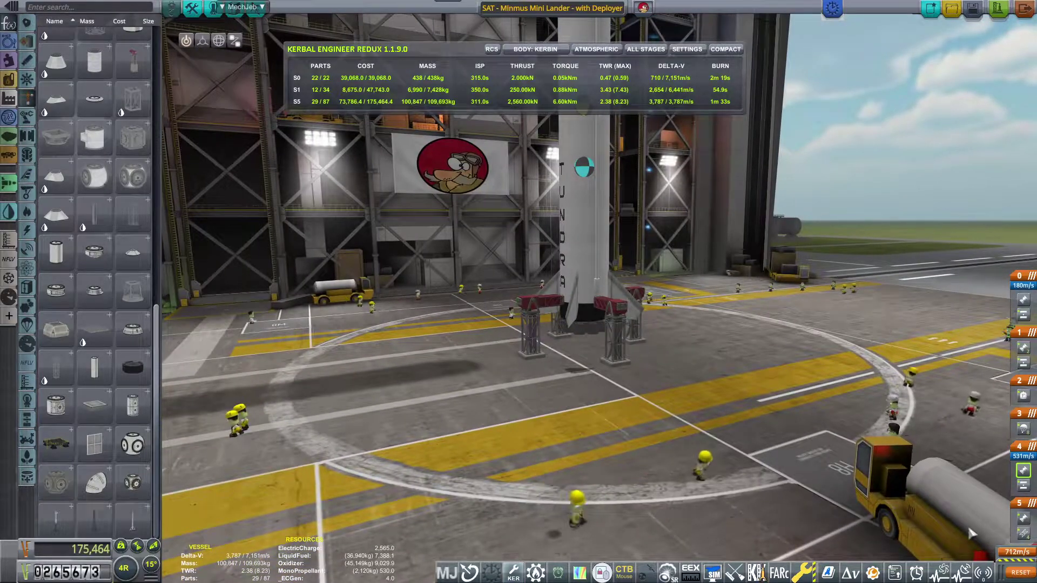
left_click_drag(630, 526, 654, 435)
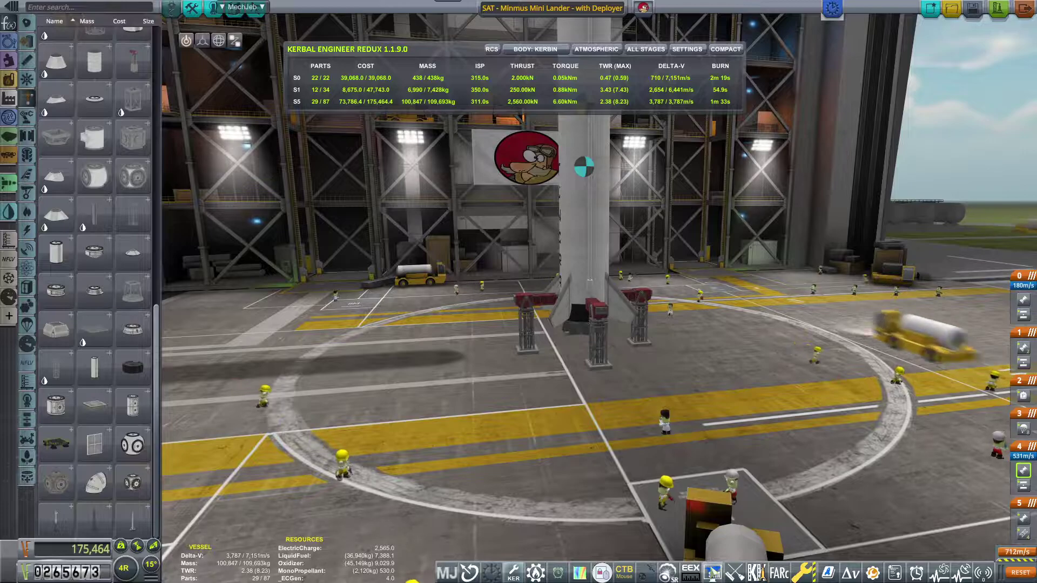
Start a simulated launch from the Launchpad
left_click(713, 572)
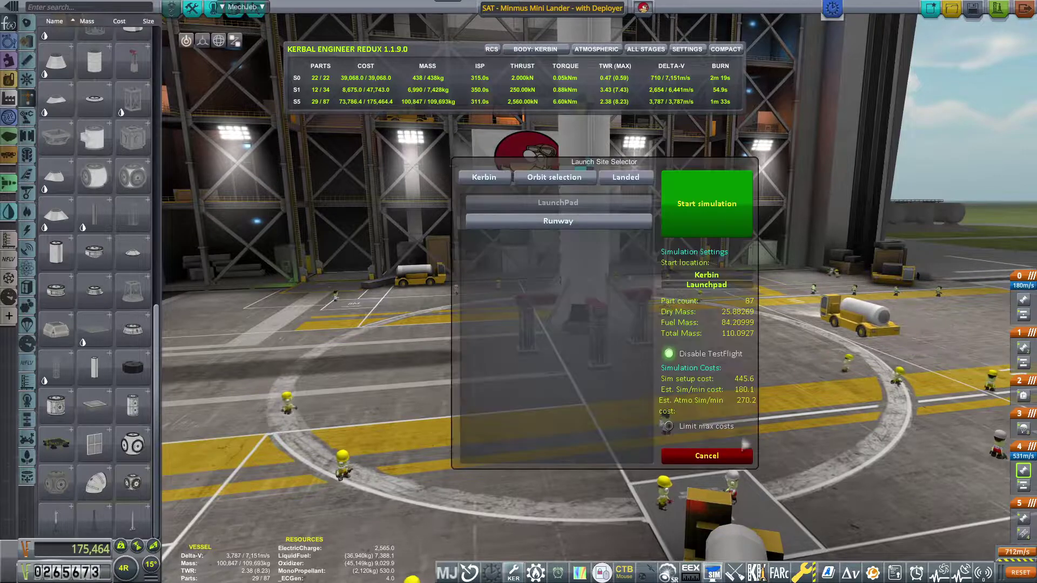
left_click(706, 203)
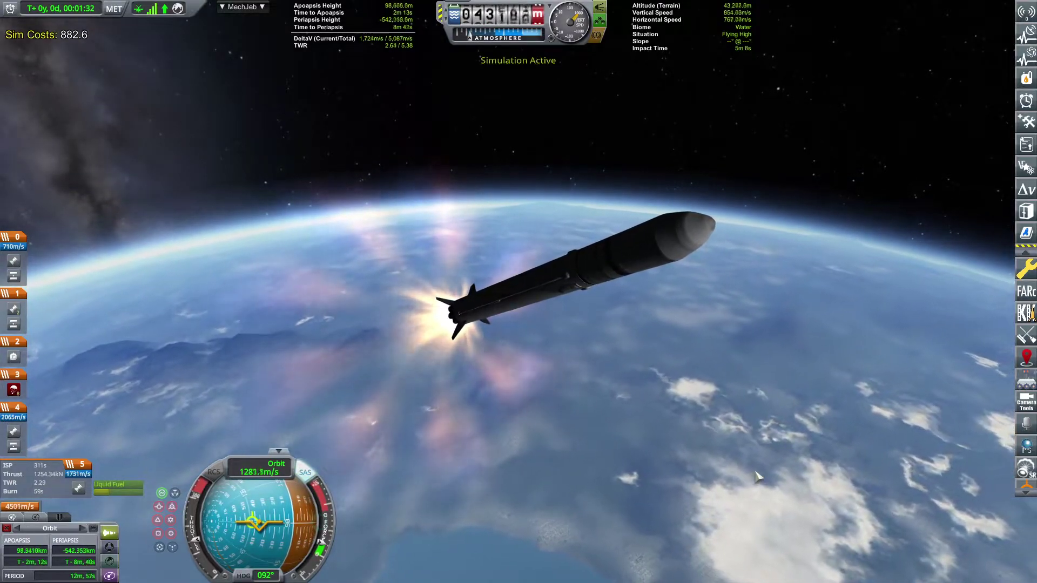
Glance at the orbital map, then check the avionics module's settings in flight view
key("m")
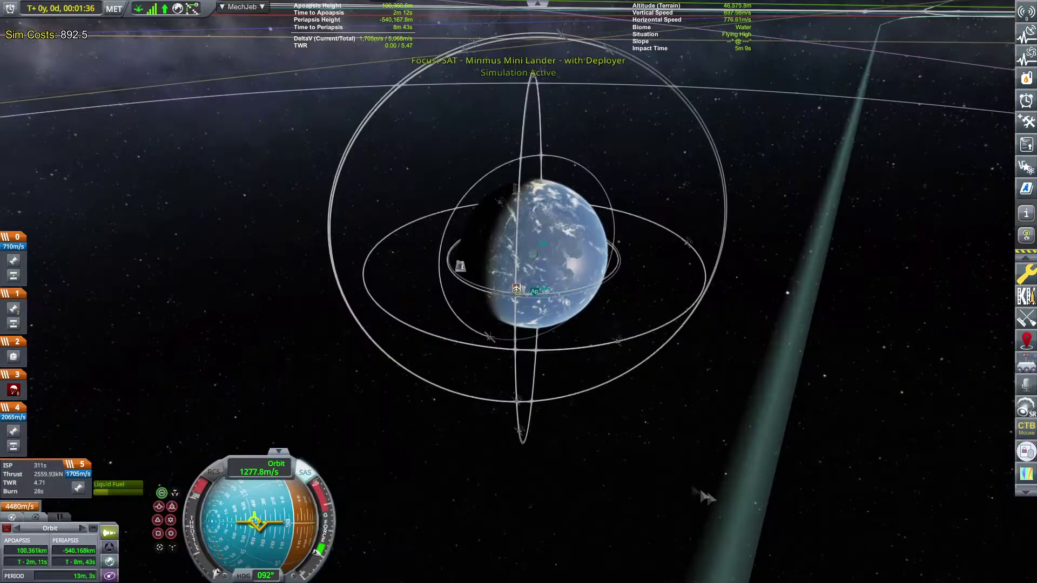
scroll(640, 413, "up", 5)
scroll(486, 422, "up", 5)
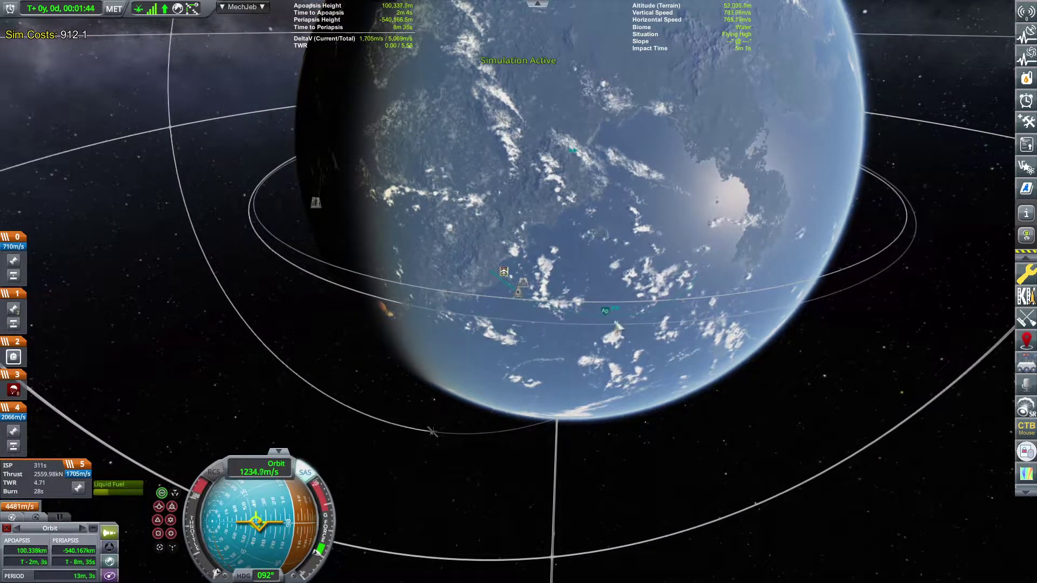
key("m")
scroll(672, 237, "up", 3)
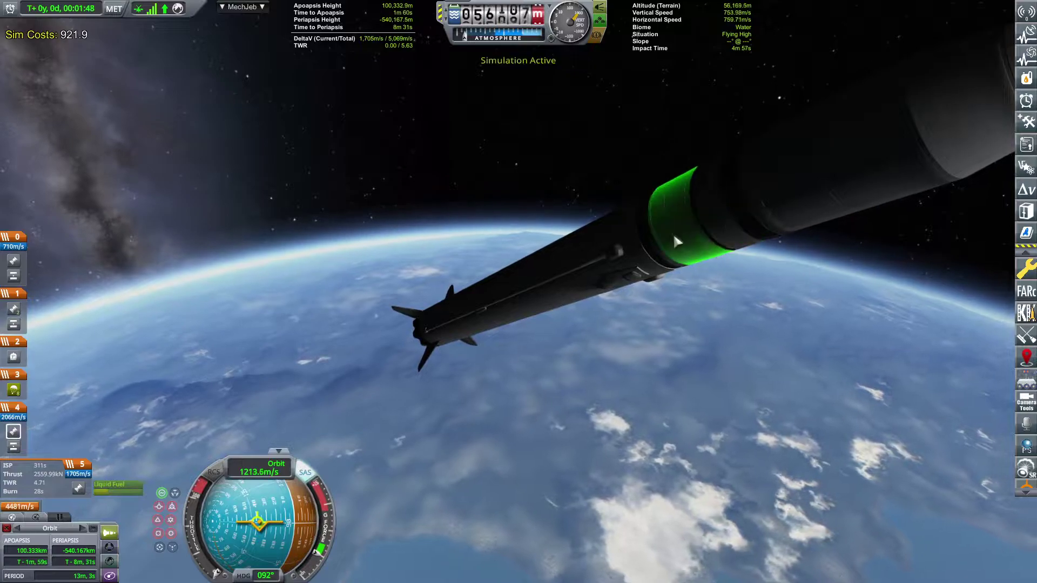
right_click(644, 248)
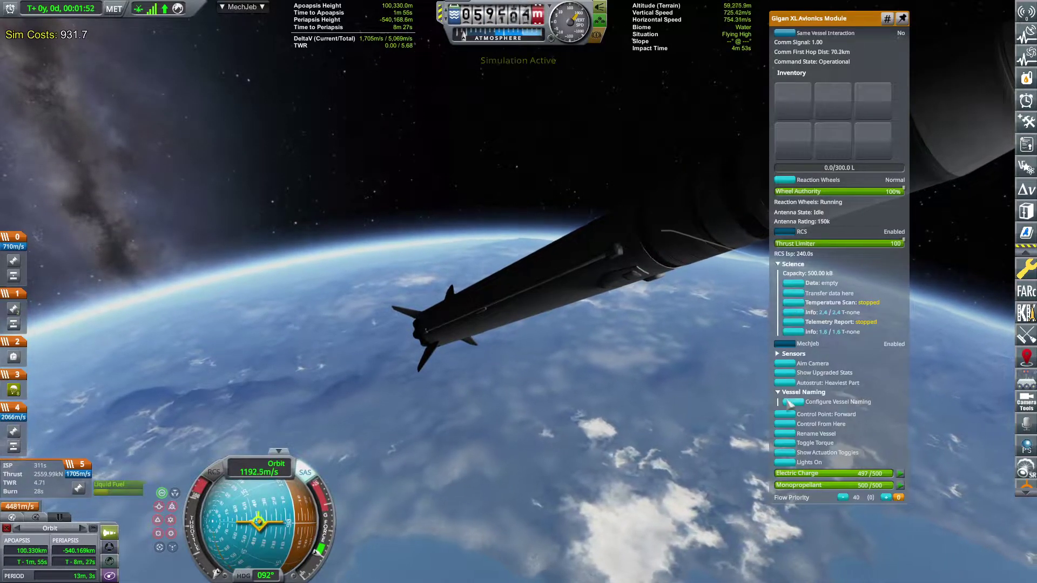
left_click(602, 349)
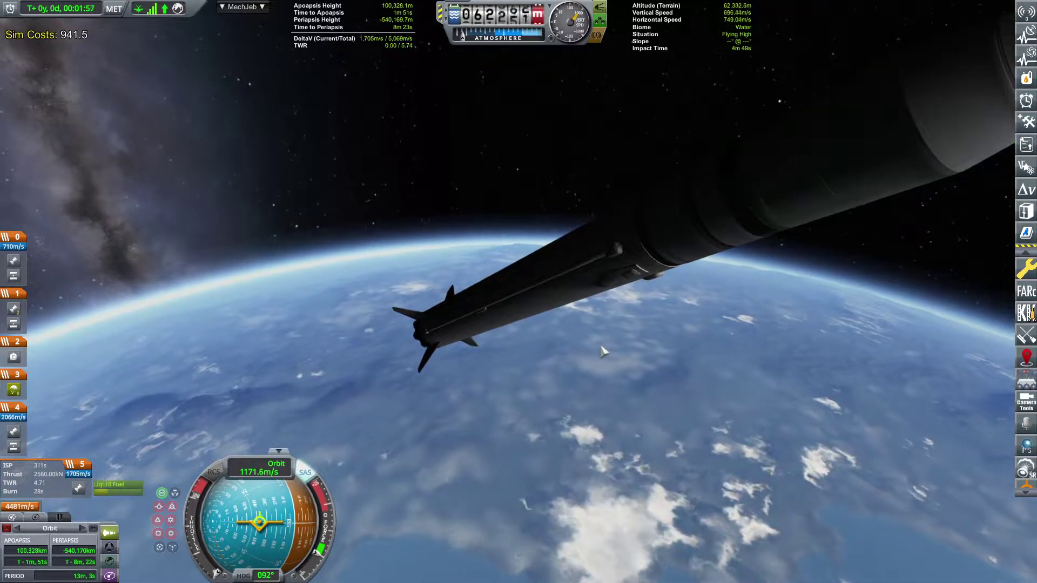
Place a maneuver node at apoapsis planning a 1363 m/s burn, then view the rocket side-on
key("m")
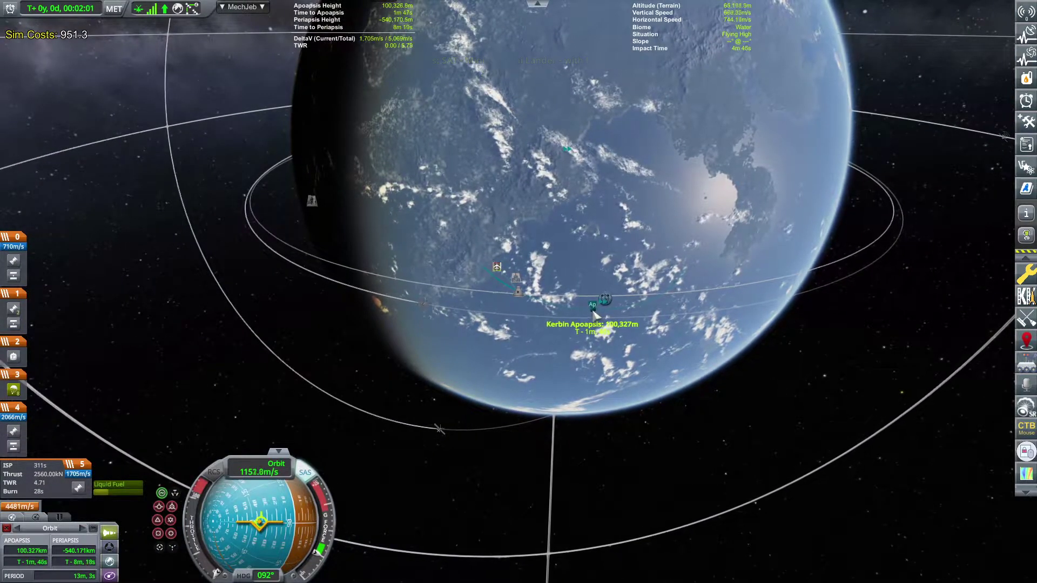
left_click(671, 334)
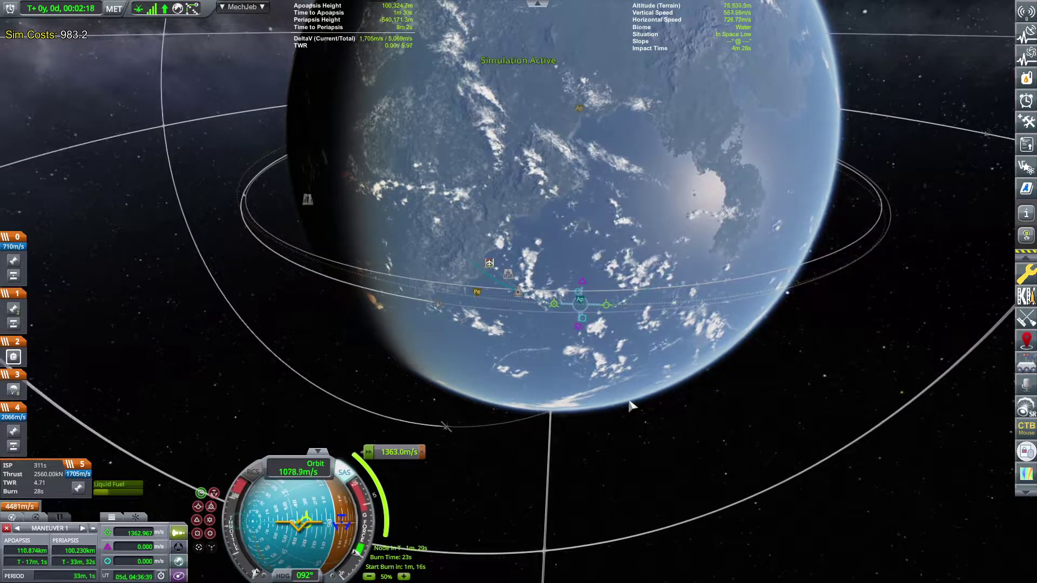
key("m")
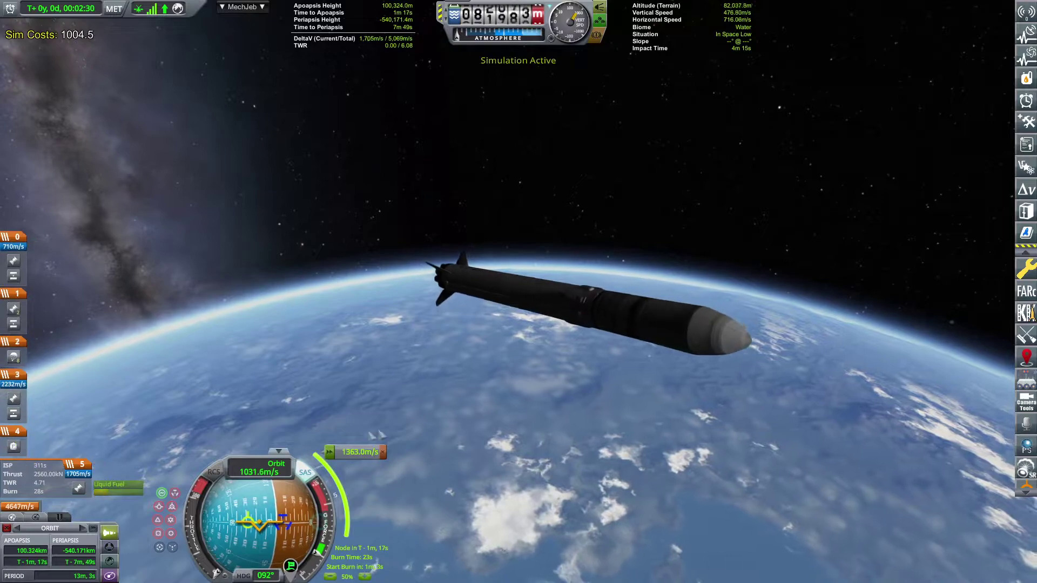
left_click_drag(440, 409, 368, 386)
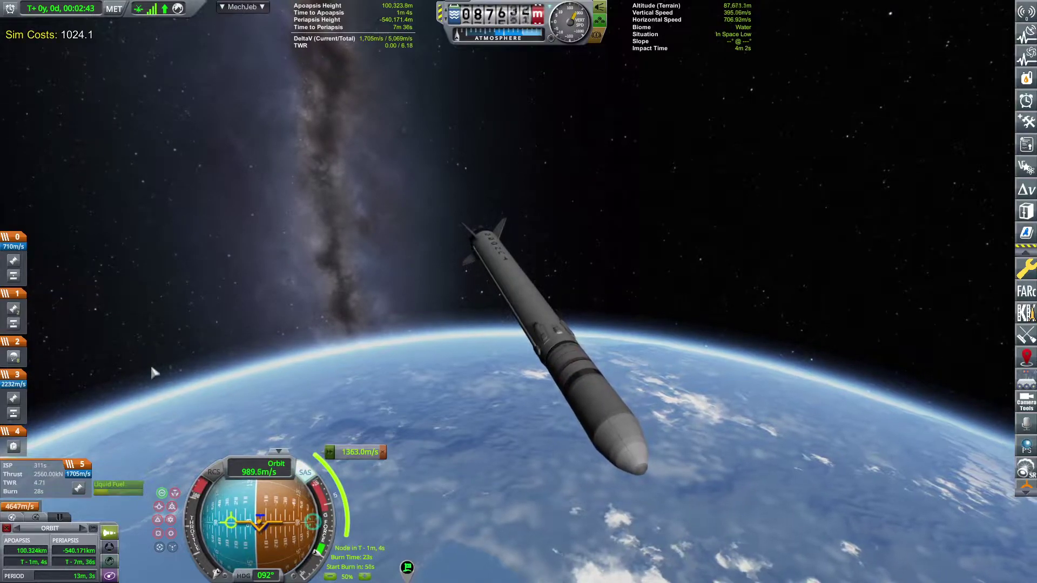
left_click_drag(154, 372, 365, 368)
Warp to the node, burn into a roughly 103 by 95 km orbit, and jettison the fairing
key("period")
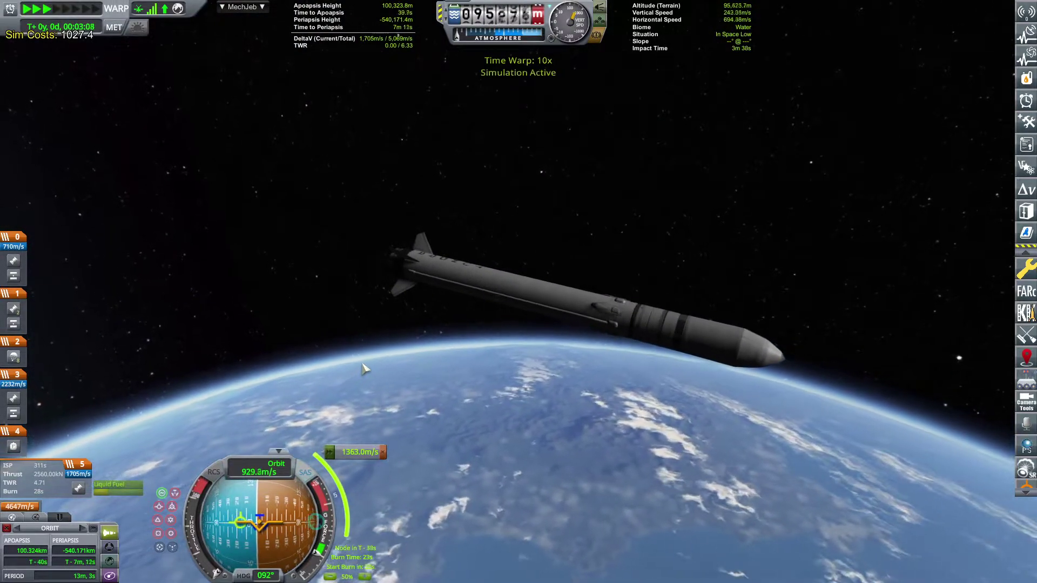
left_click_drag(364, 421, 490, 447)
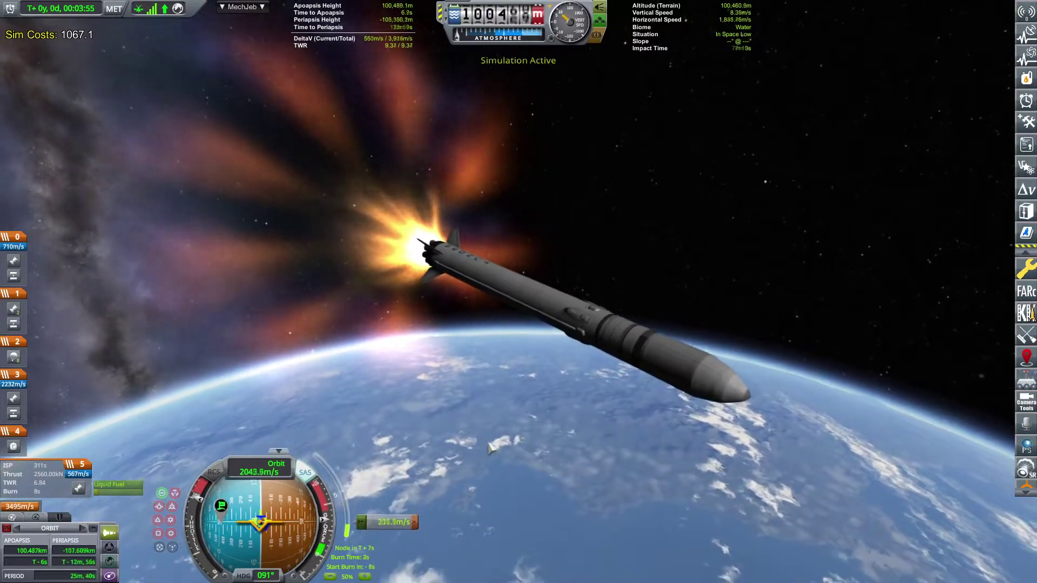
mouse_move(490, 446)
left_mouse_down()
mouse_move(317, 383)
mouse_move(322, 408)
left_mouse_up()
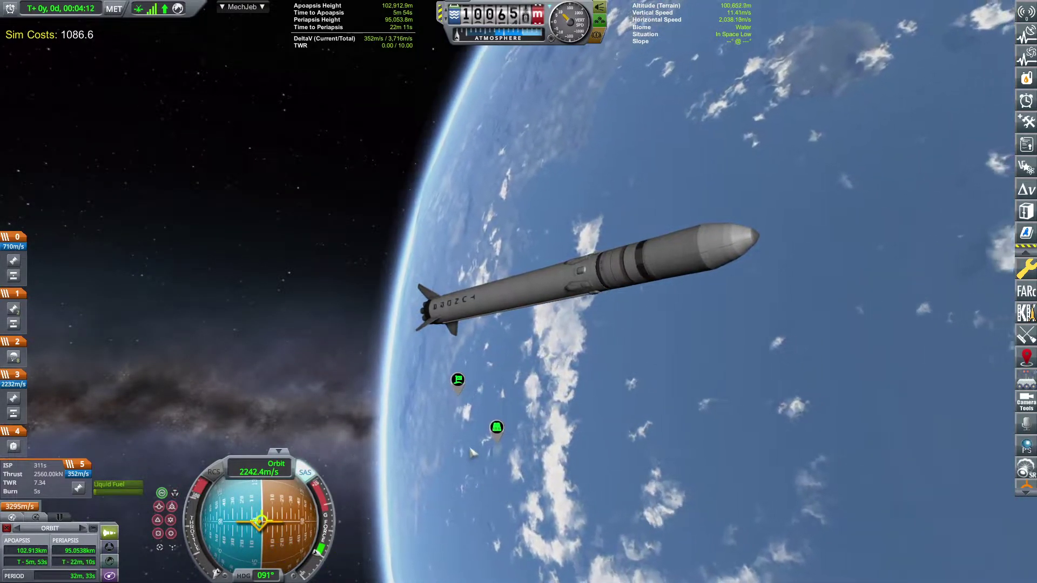
key("space")
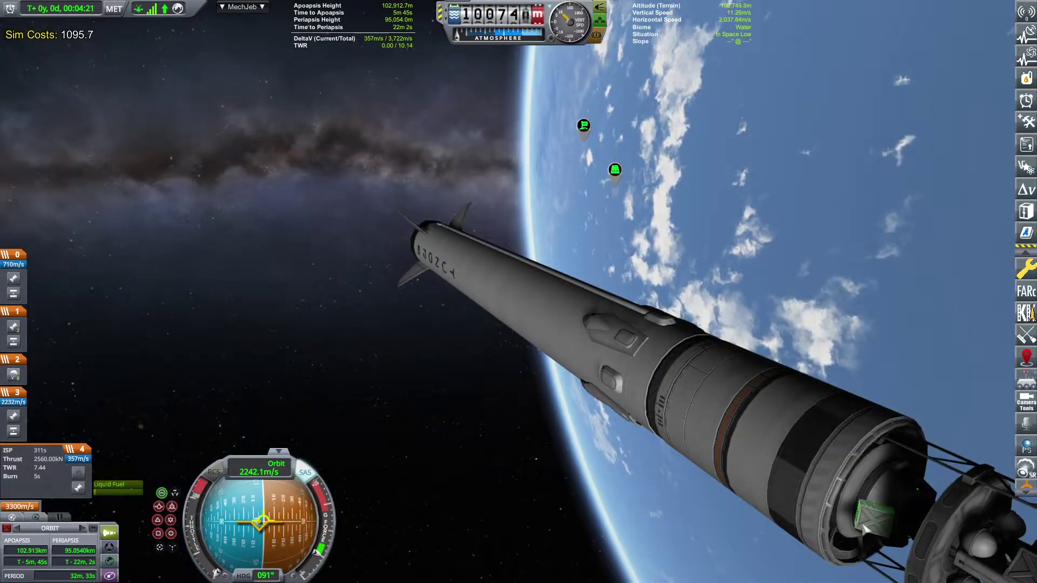
right_click(956, 519)
right_click(809, 454)
left_click_drag(729, 324, 325, 365)
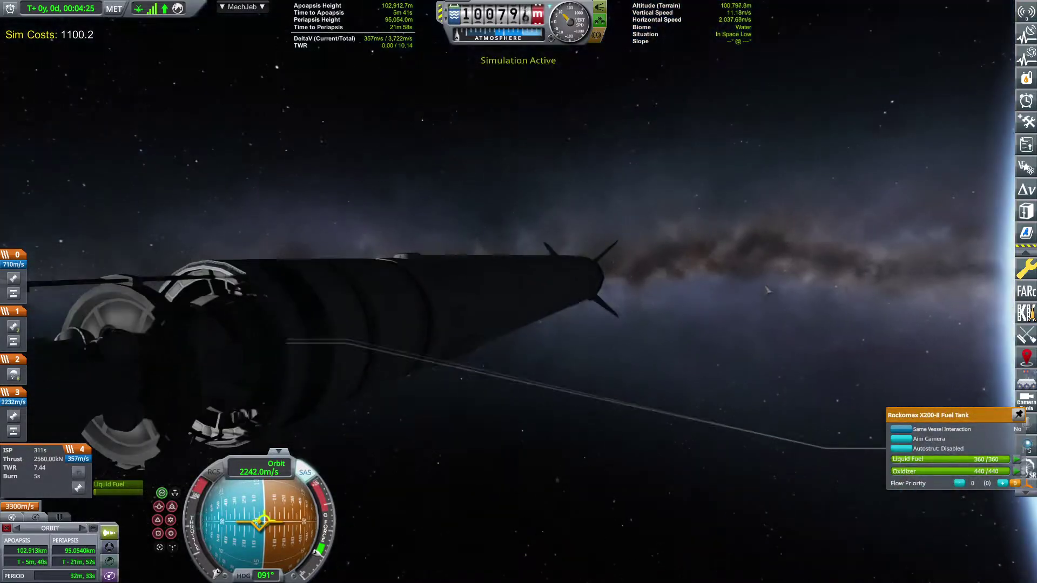
right_click(270, 368)
scroll(535, 407, "down", 3)
left_click(535, 408)
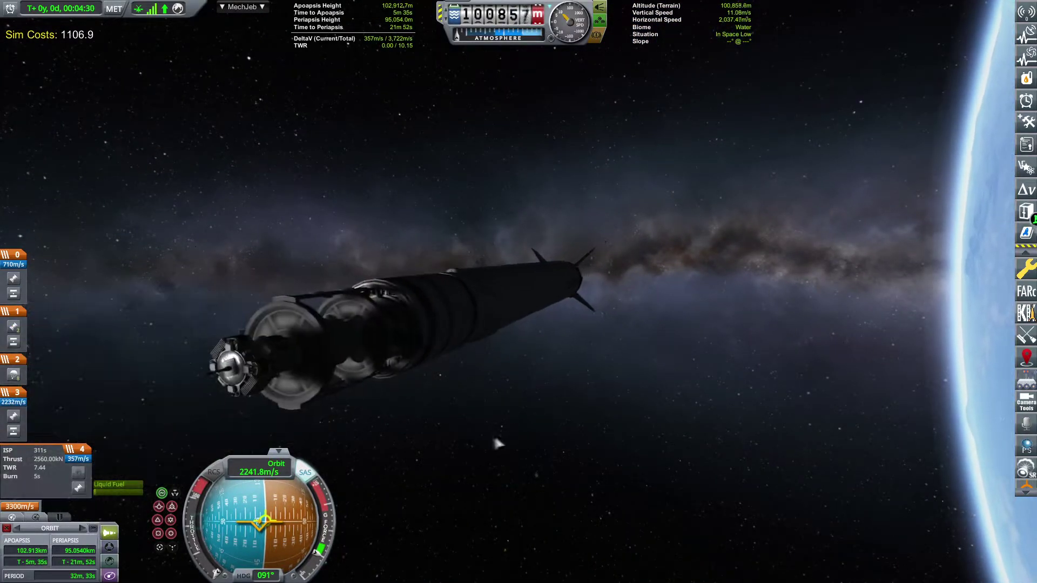
mouse_move(499, 443)
left_mouse_down()
mouse_move(521, 400)
mouse_move(540, 419)
mouse_move(519, 425)
left_mouse_up()
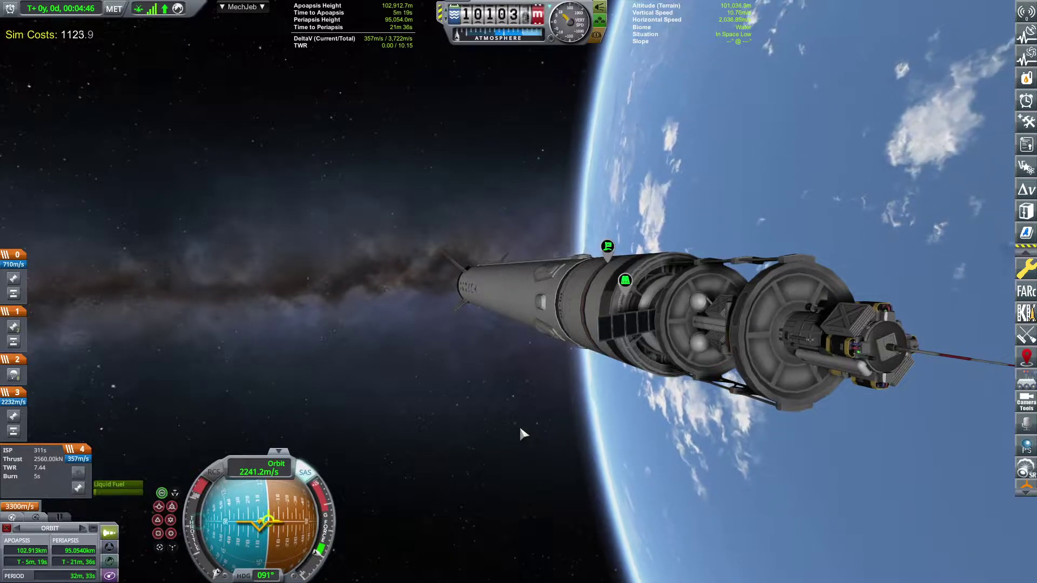
left_click_drag(519, 425, 353, 333)
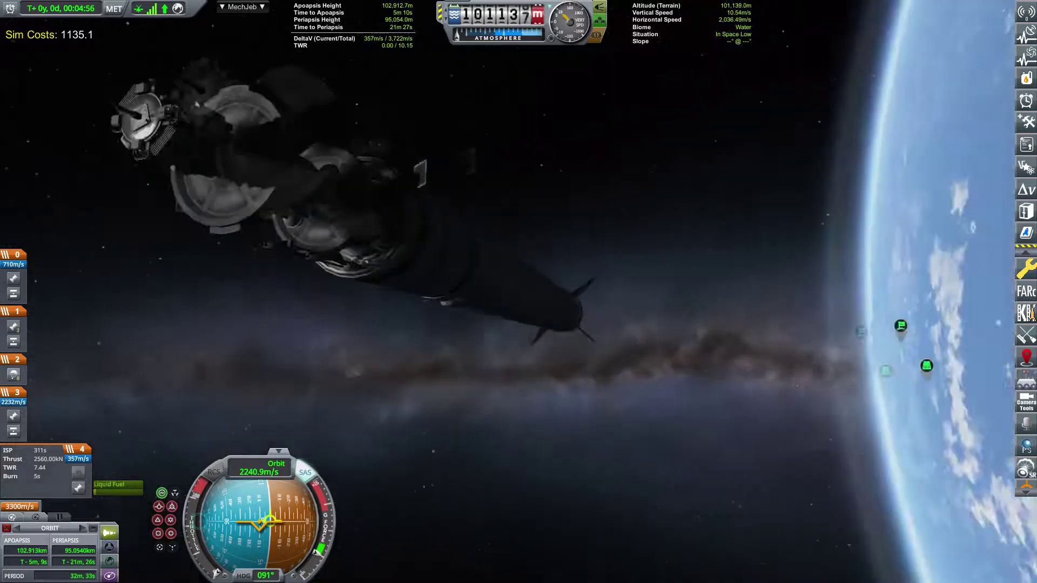
mouse_move(393, 381)
left_mouse_down()
mouse_move(522, 407)
mouse_move(599, 394)
left_mouse_up()
Separate the lower stages and inspect the booster's tail fin details
key("space")
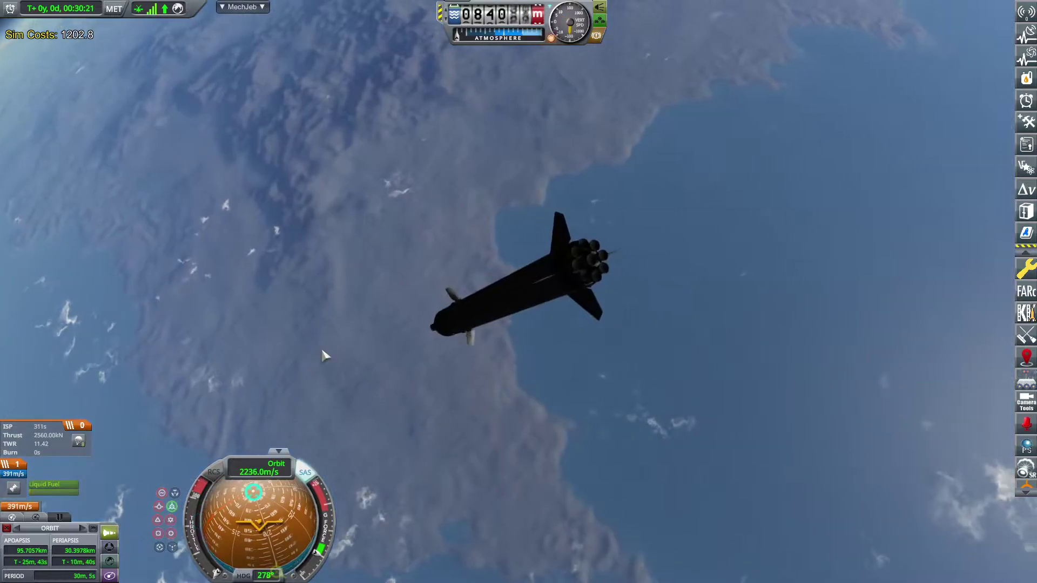
left_click_drag(324, 355, 567, 324)
right_click(611, 244)
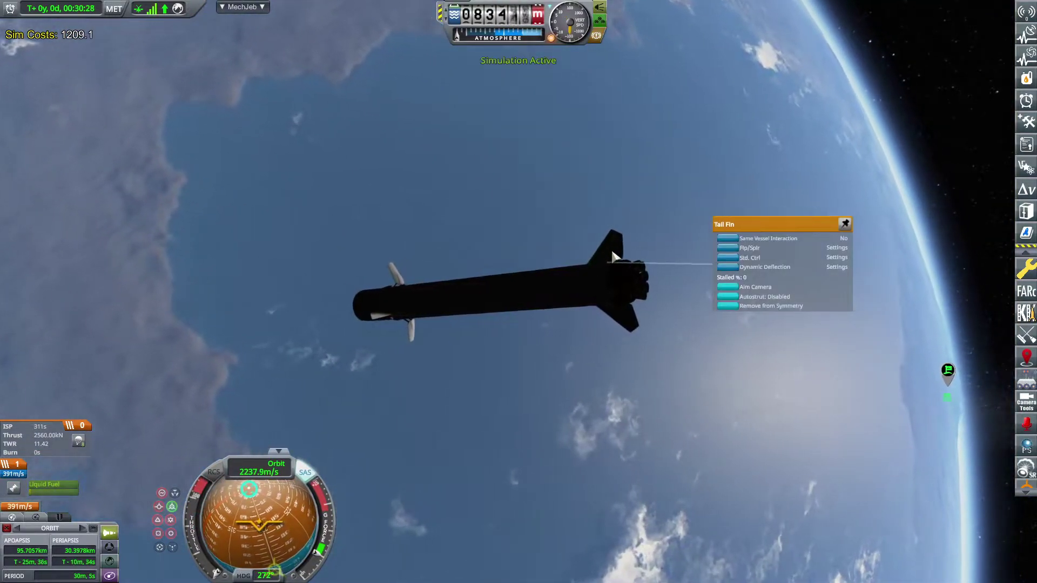
left_click(583, 429)
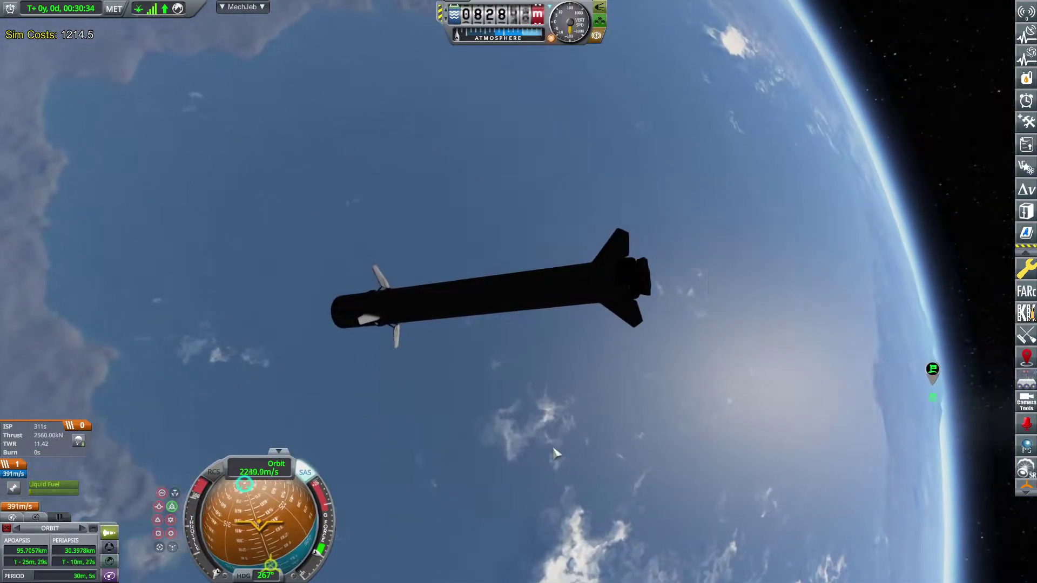
left_click_drag(553, 455, 674, 374)
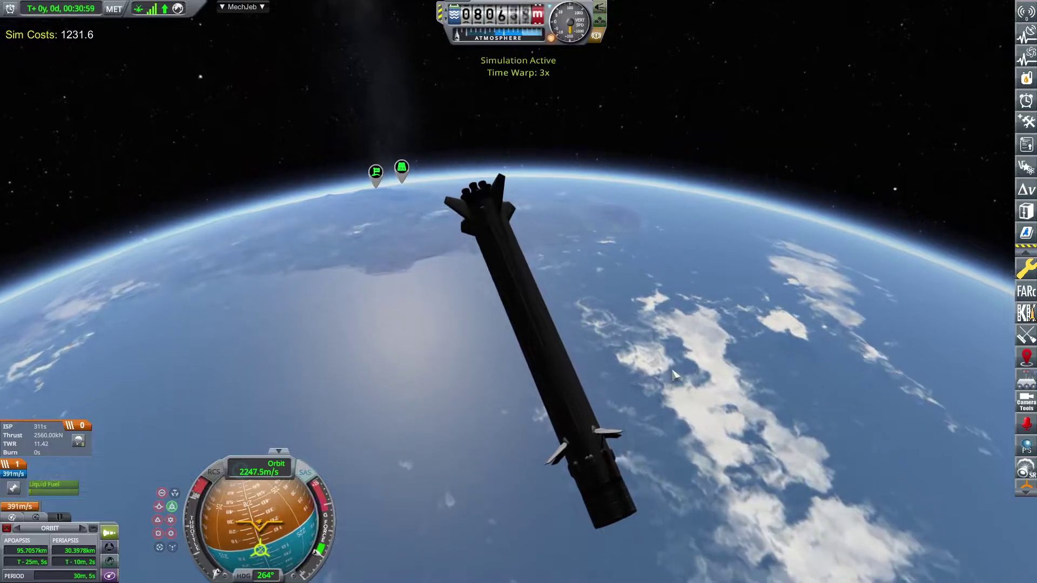
Adjust time warp between 1x and 4x as the booster descends and re-enters
key("period")
key("period")
key("comma")
key("comma")
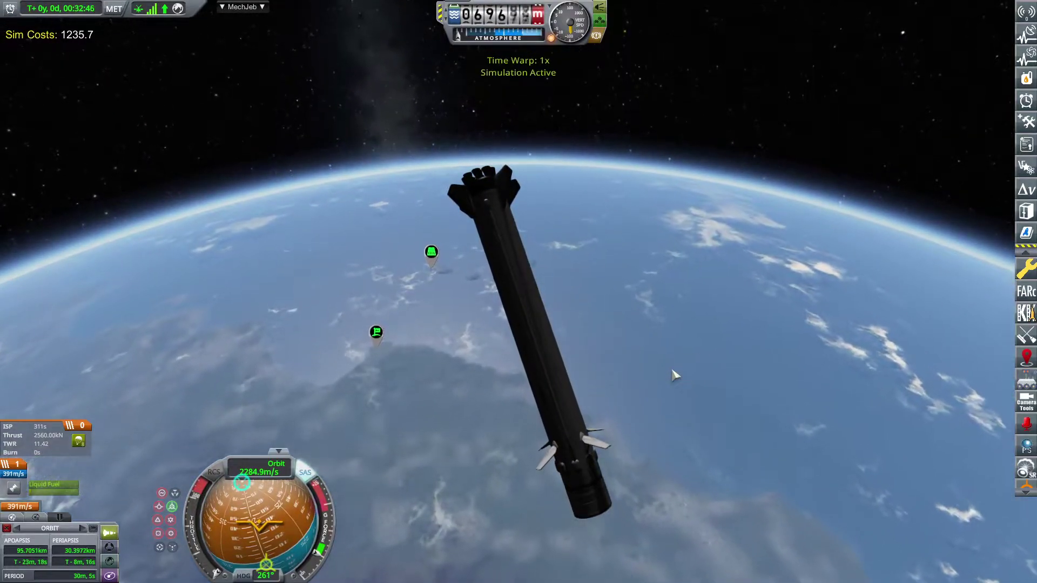
key("period")
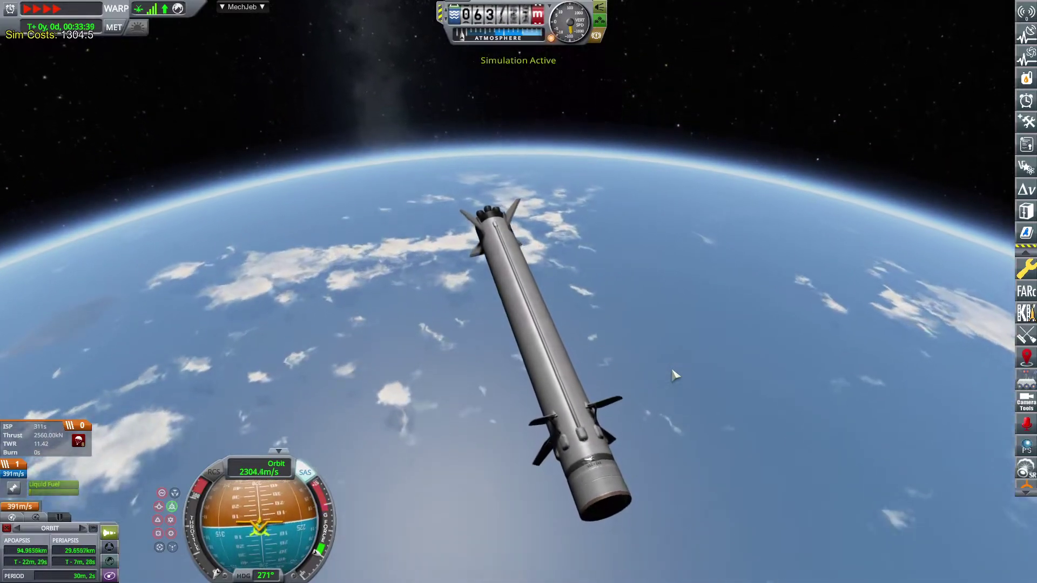
left_click_drag(674, 374, 780, 480)
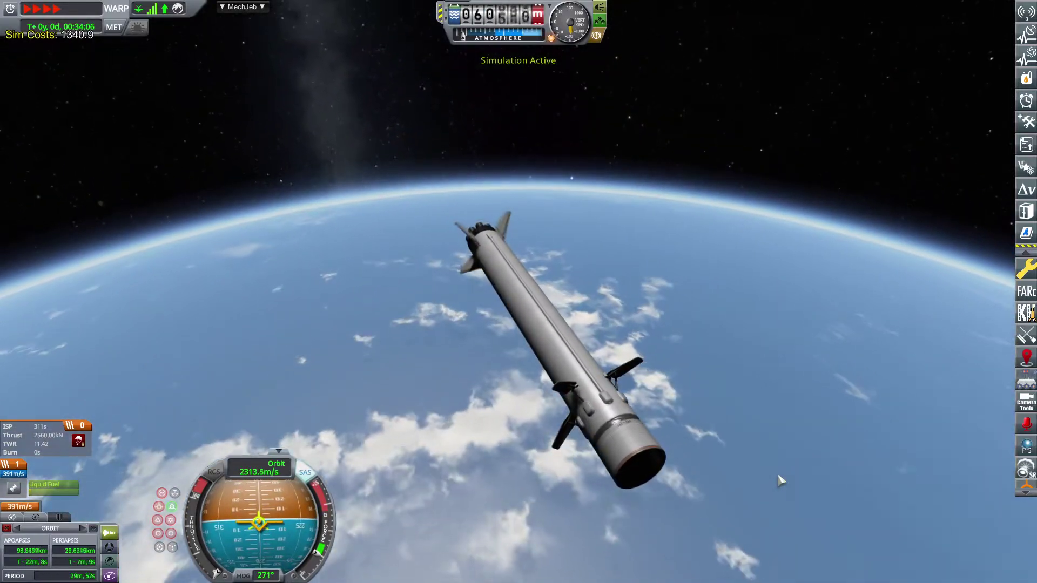
key("period")
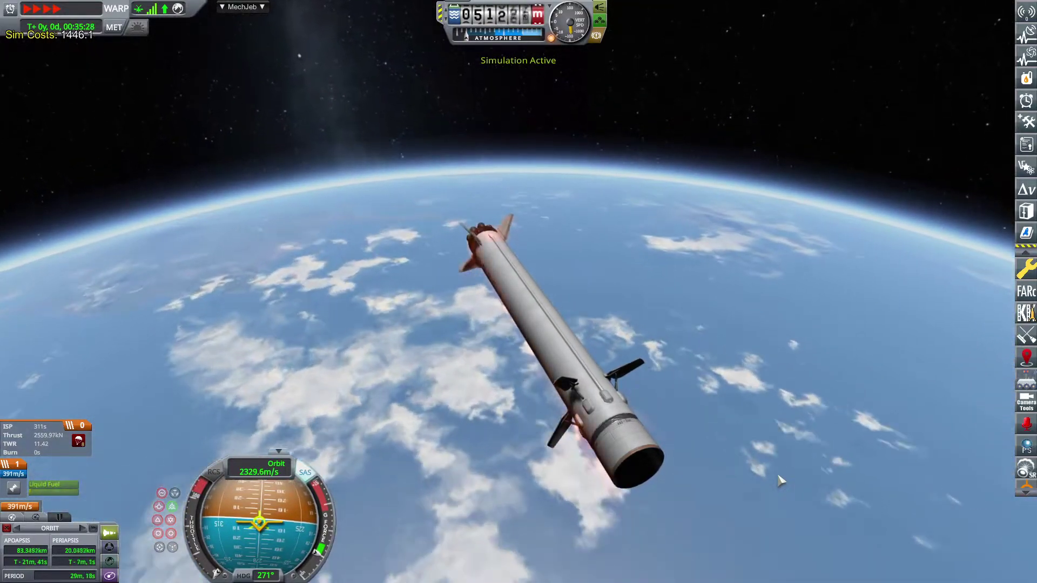
key("slash")
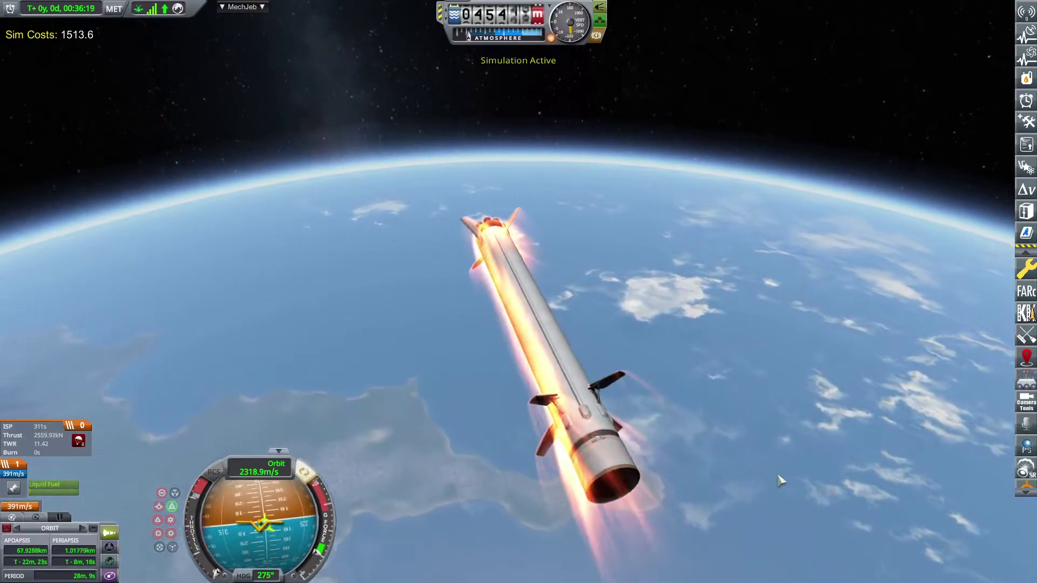
key("period")
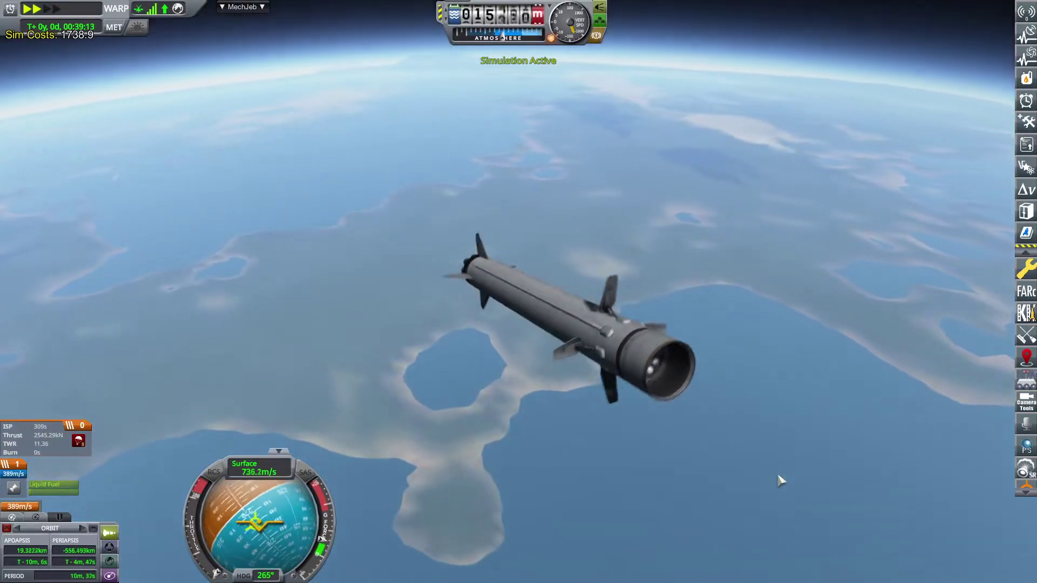
Return to 1x time and watch the booster parachute onto the grassland and topple
key("slash")
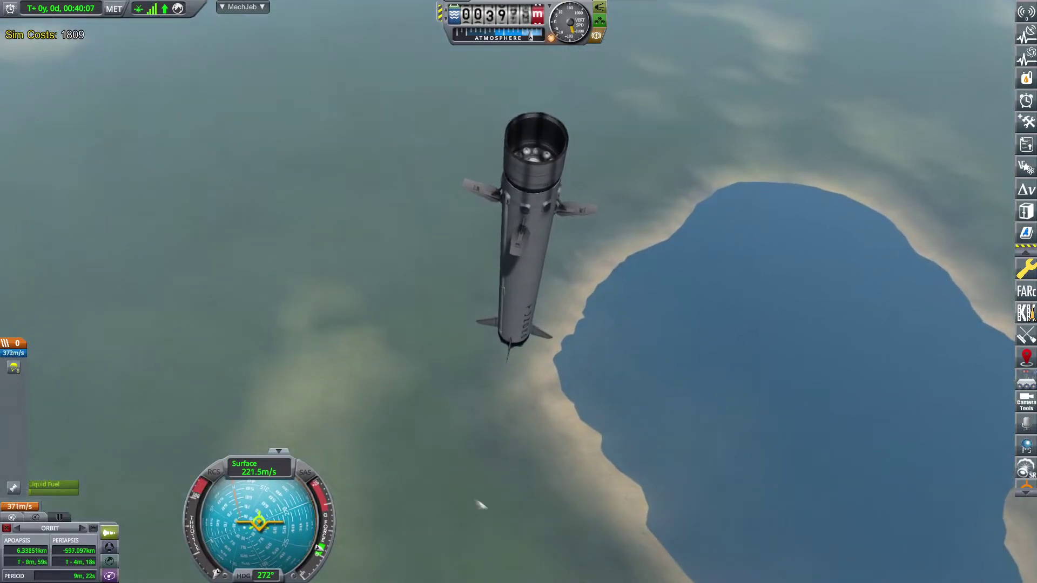
mouse_move(484, 508)
left_mouse_down()
mouse_move(673, 280)
mouse_move(724, 364)
left_mouse_up()
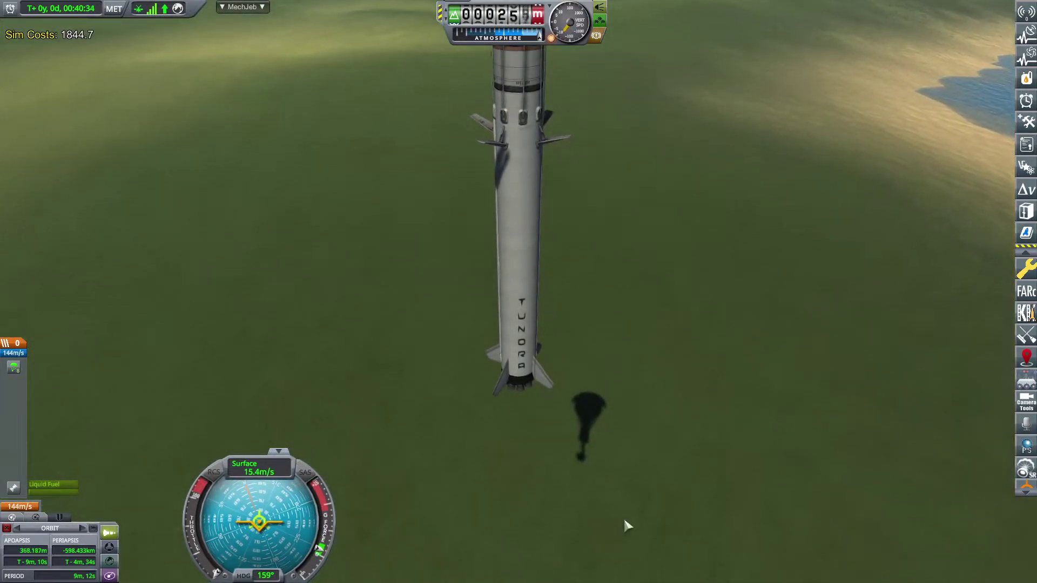
left_click_drag(623, 516, 630, 445)
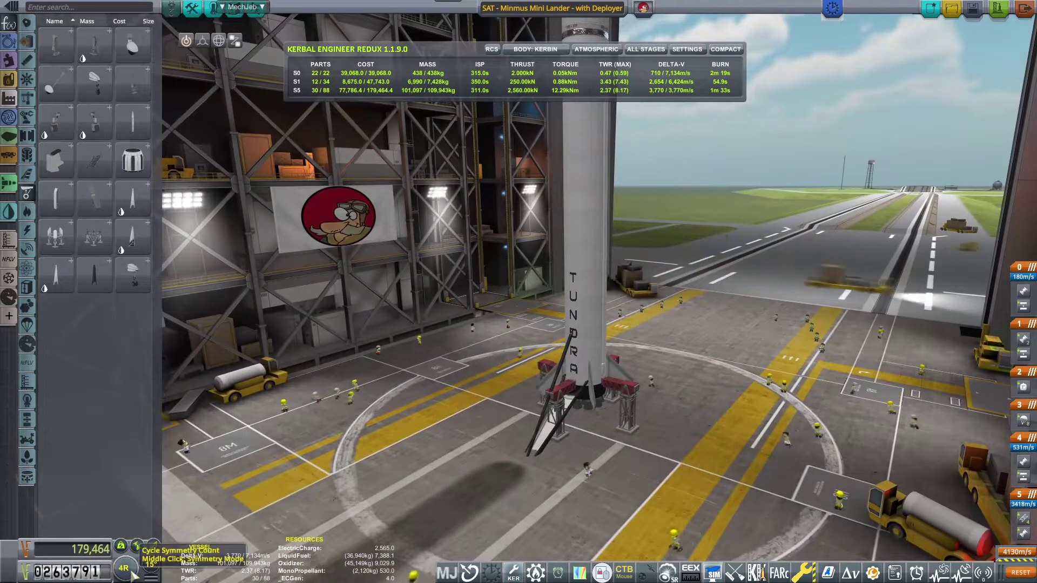
Inspect the new Falcon Mk2 landing legs and show the build list with the lander queued
right_click(595, 374)
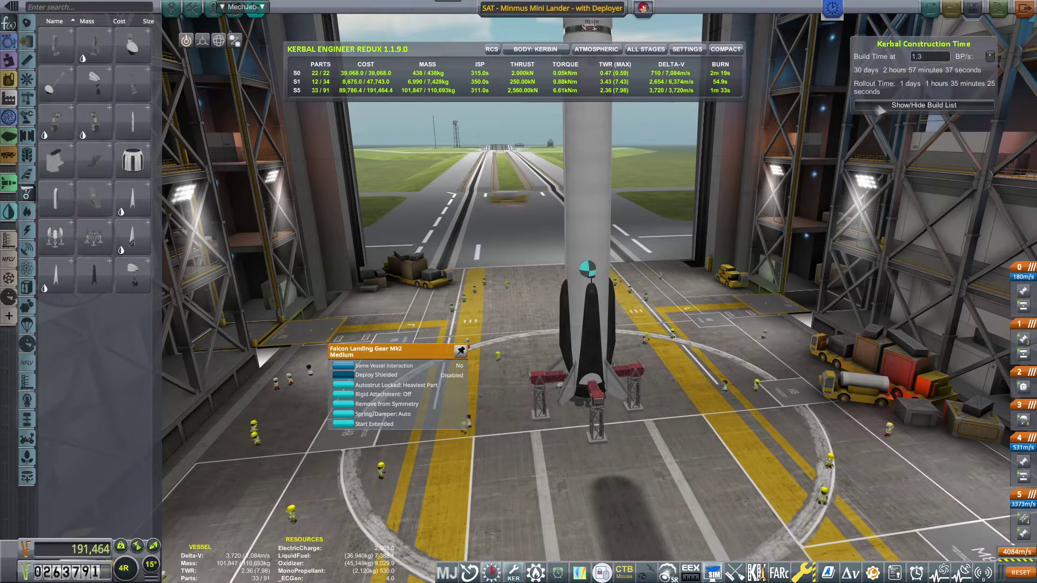
left_click(881, 106)
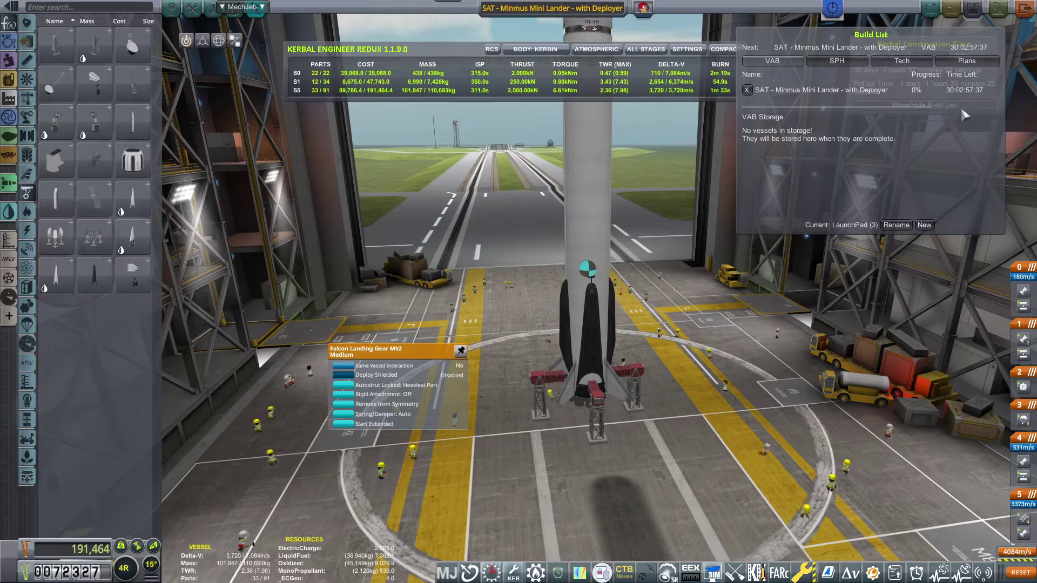